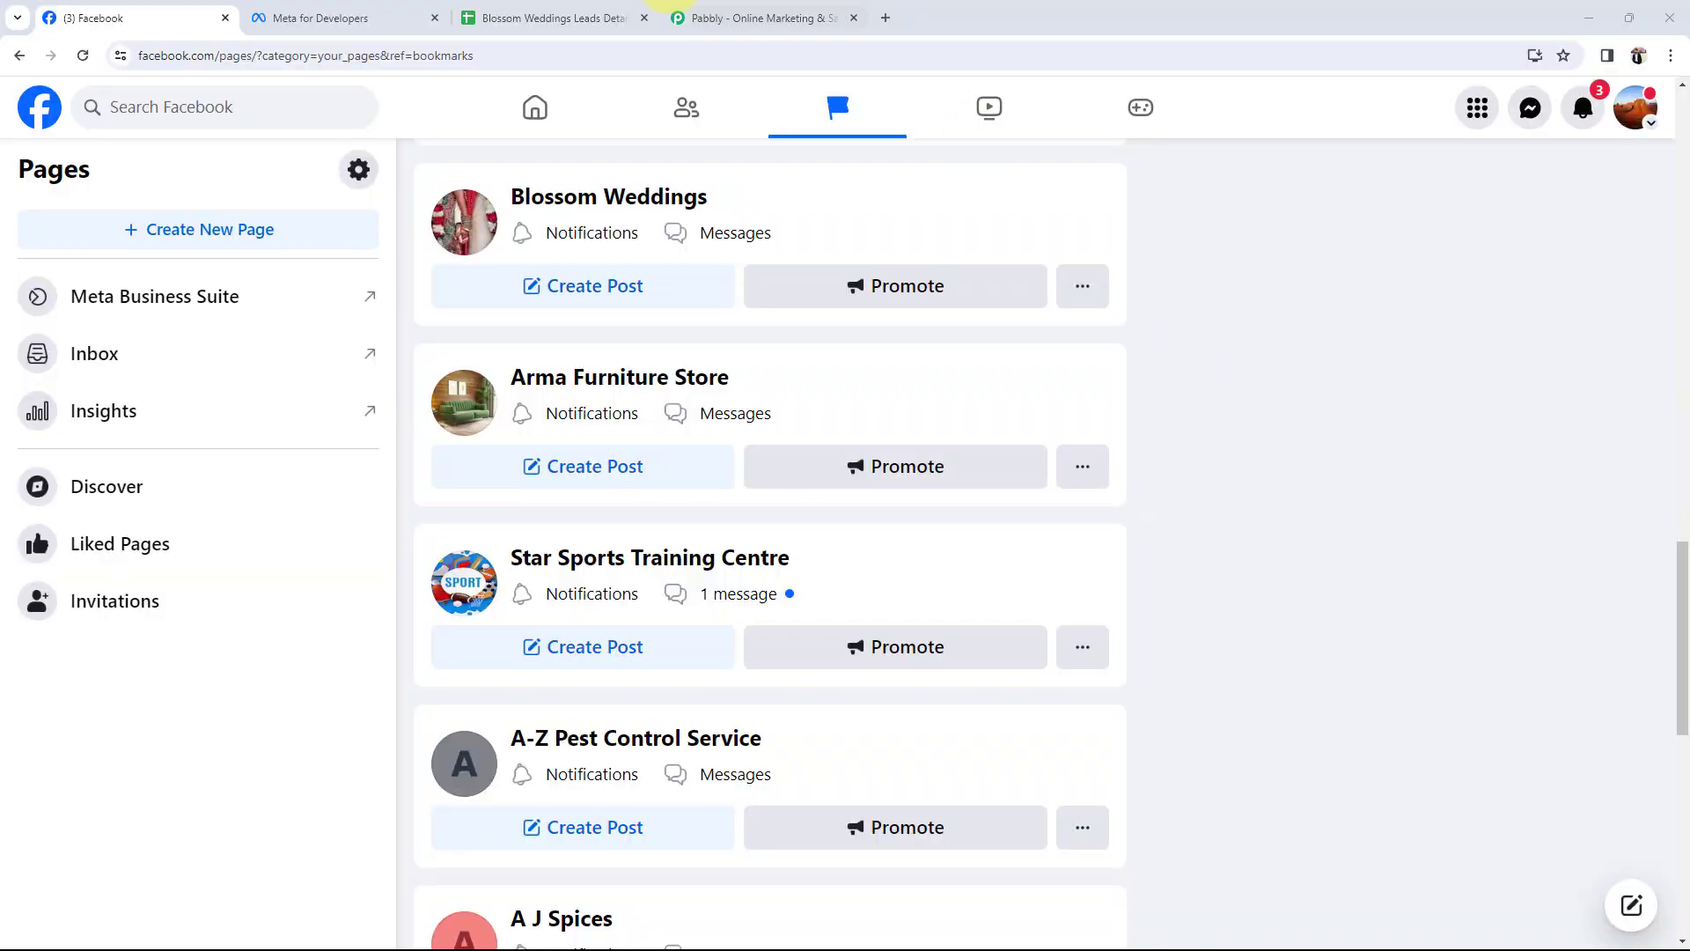
- Show the empty Full Name and Email columns in the Blossom Weddings Leads Details sheet, then bring up pabbly.com
click(604, 16)
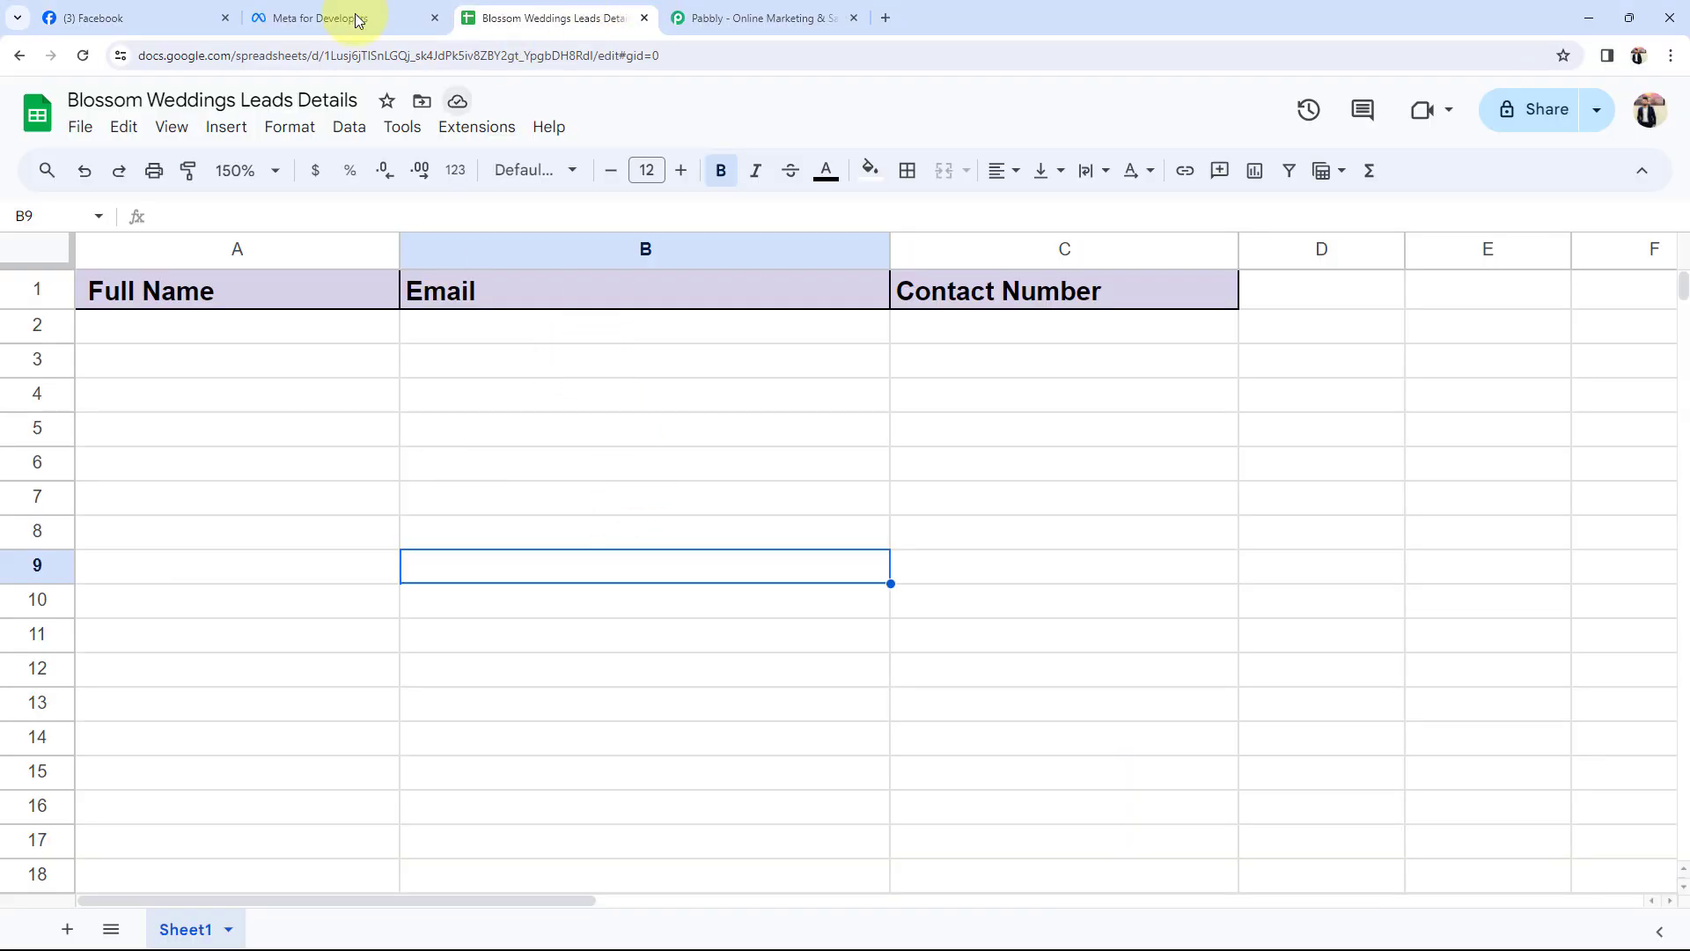
click(75, 7)
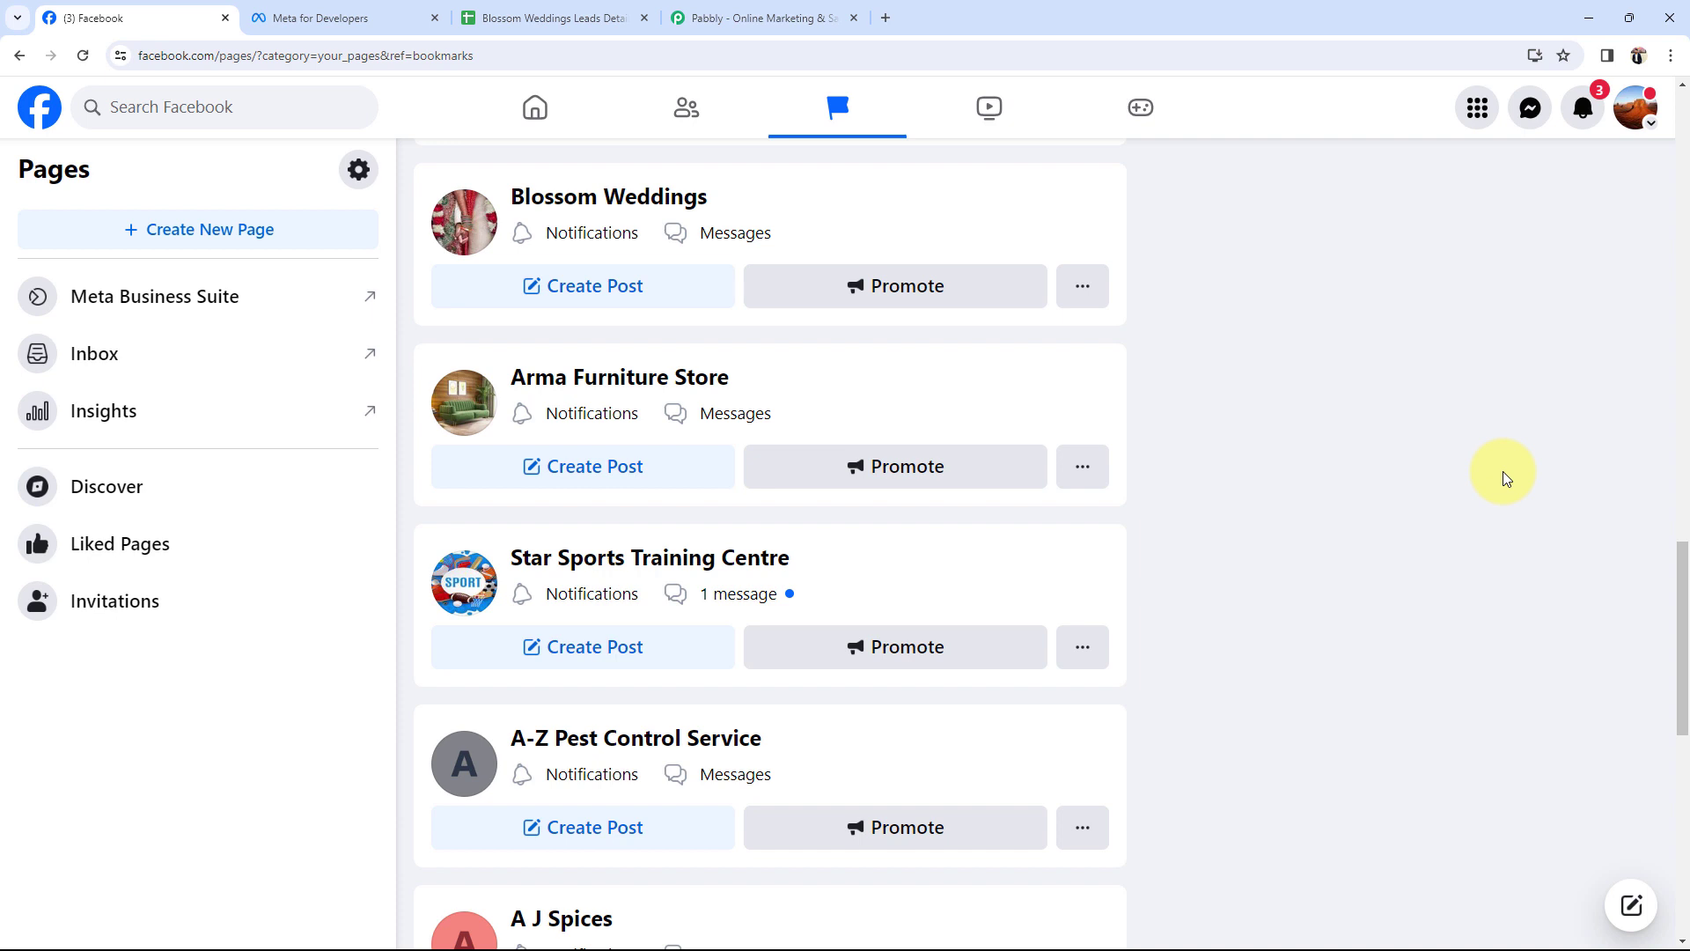
click(492, 18)
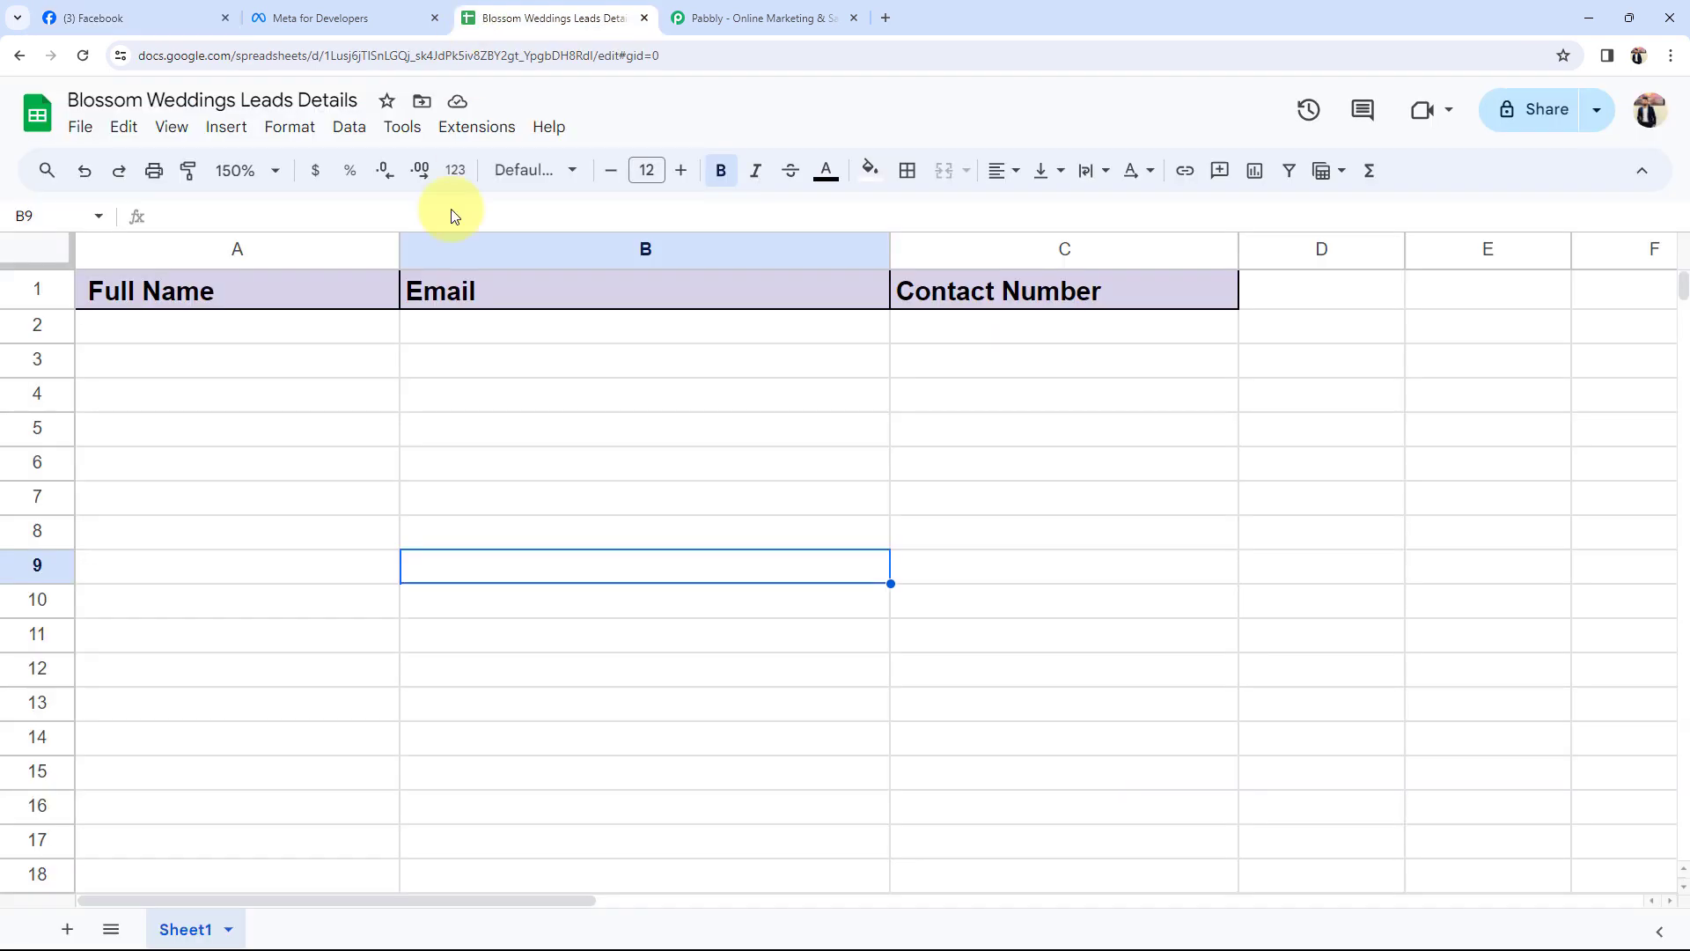
click(313, 376)
click(797, 404)
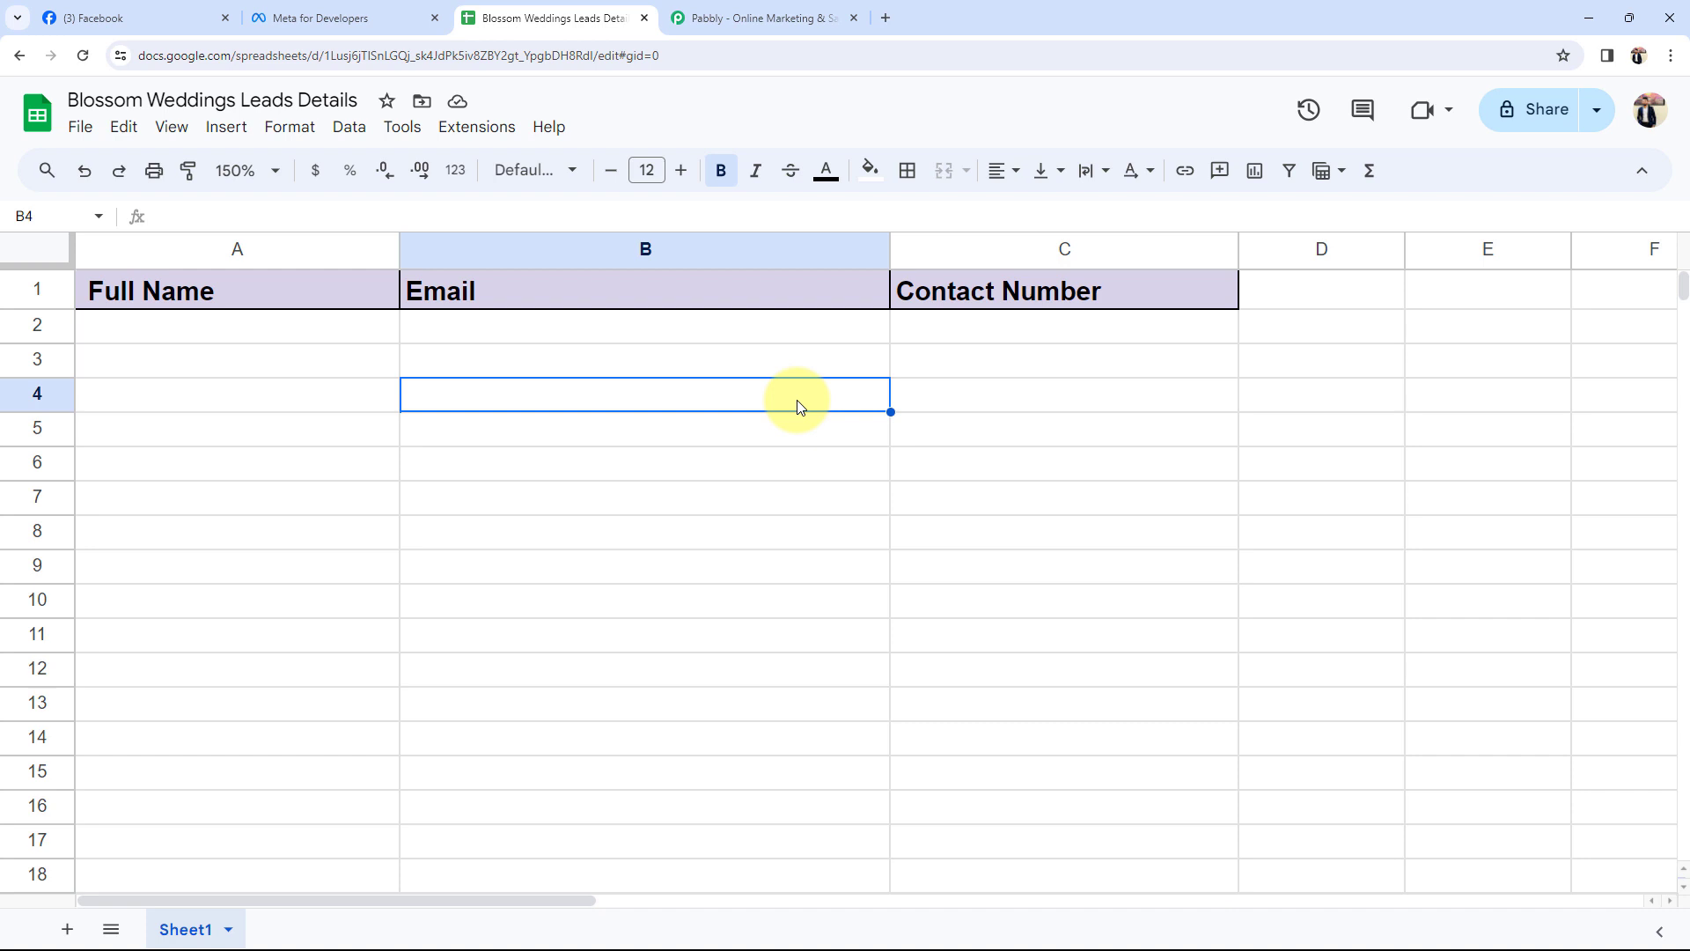
click(187, 9)
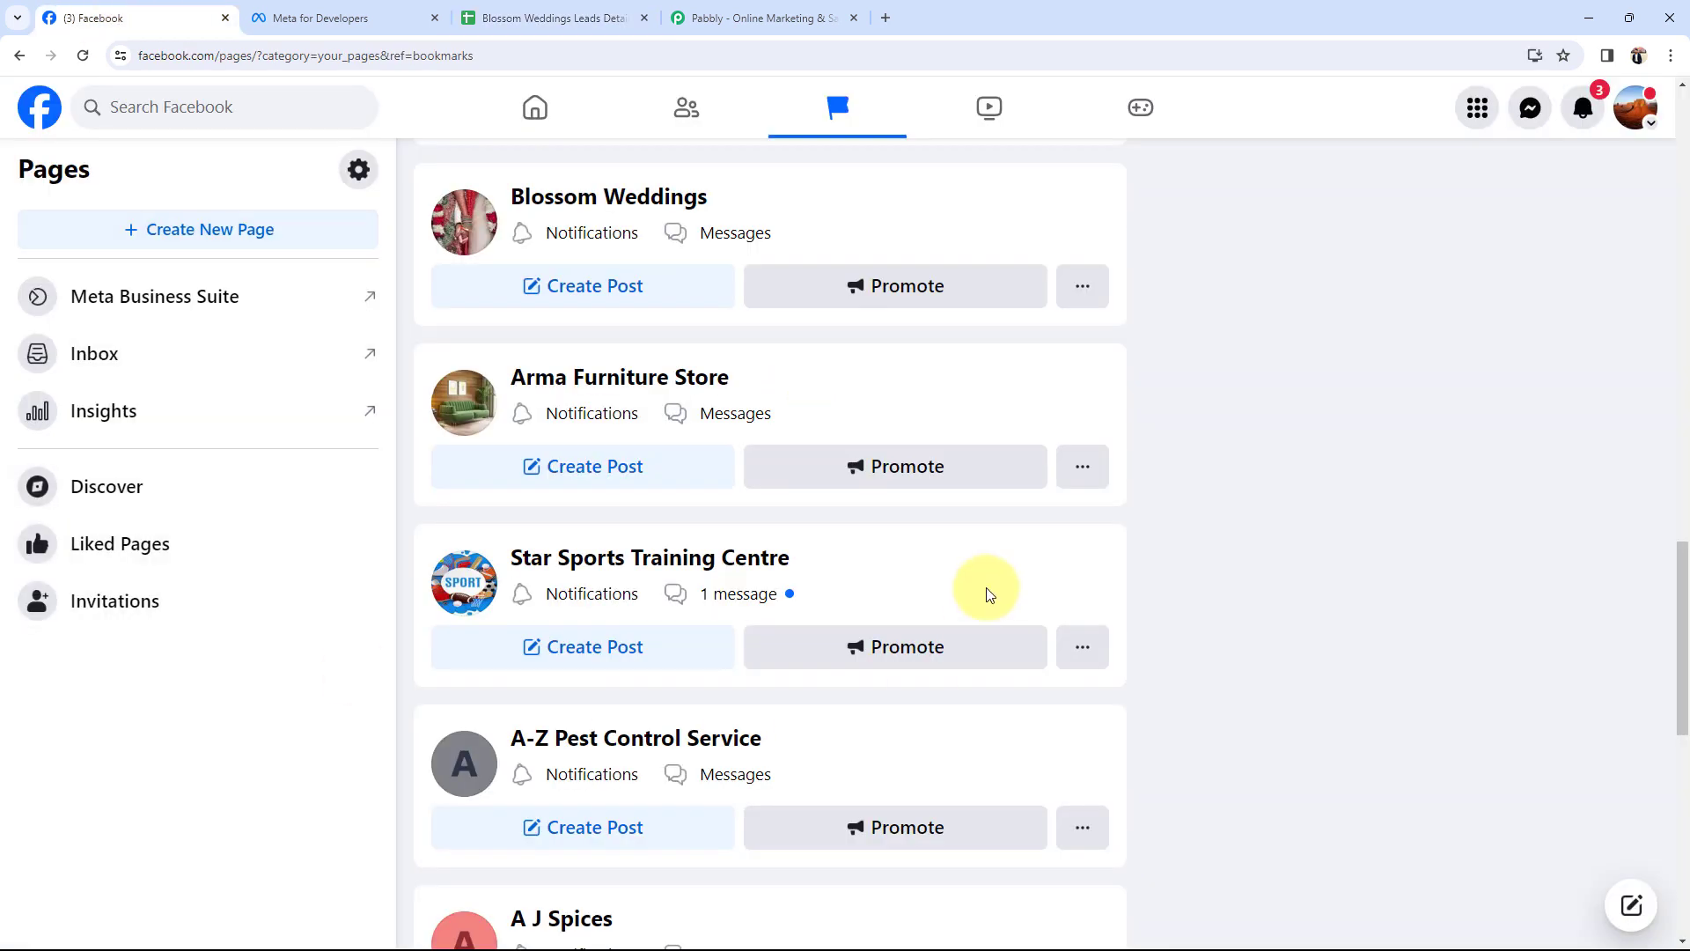
click(739, 20)
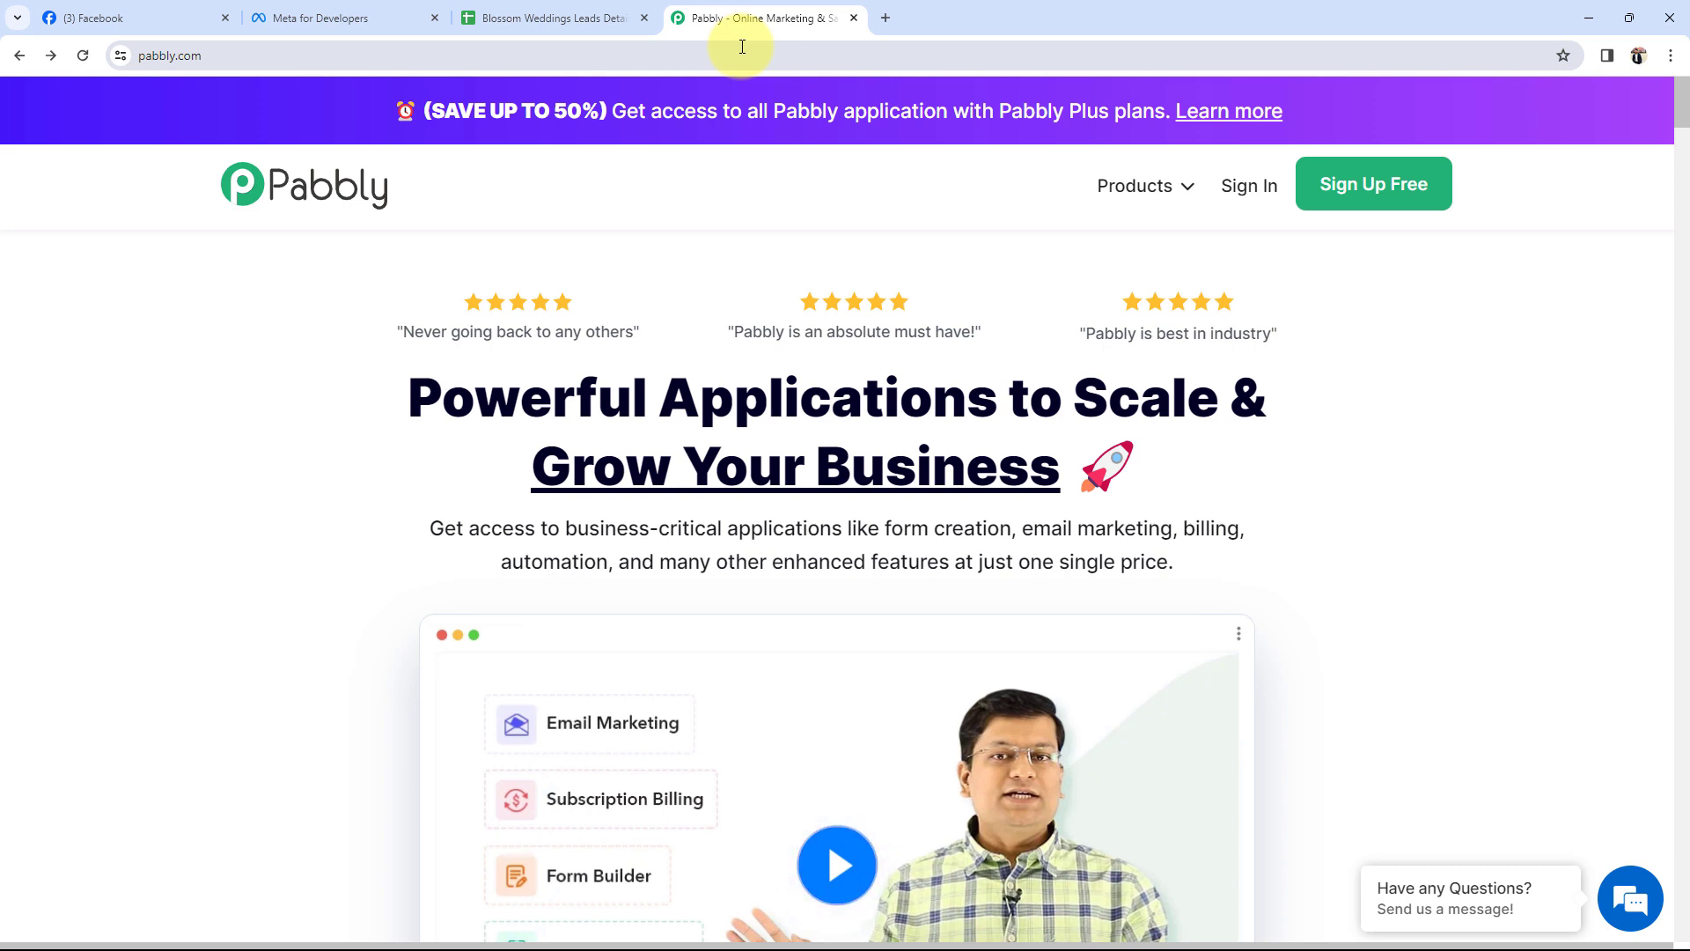
- Sign in to Pabbly and launch Pabbly Connect's dashboard in a new tab from the All Apps page
click(1333, 202)
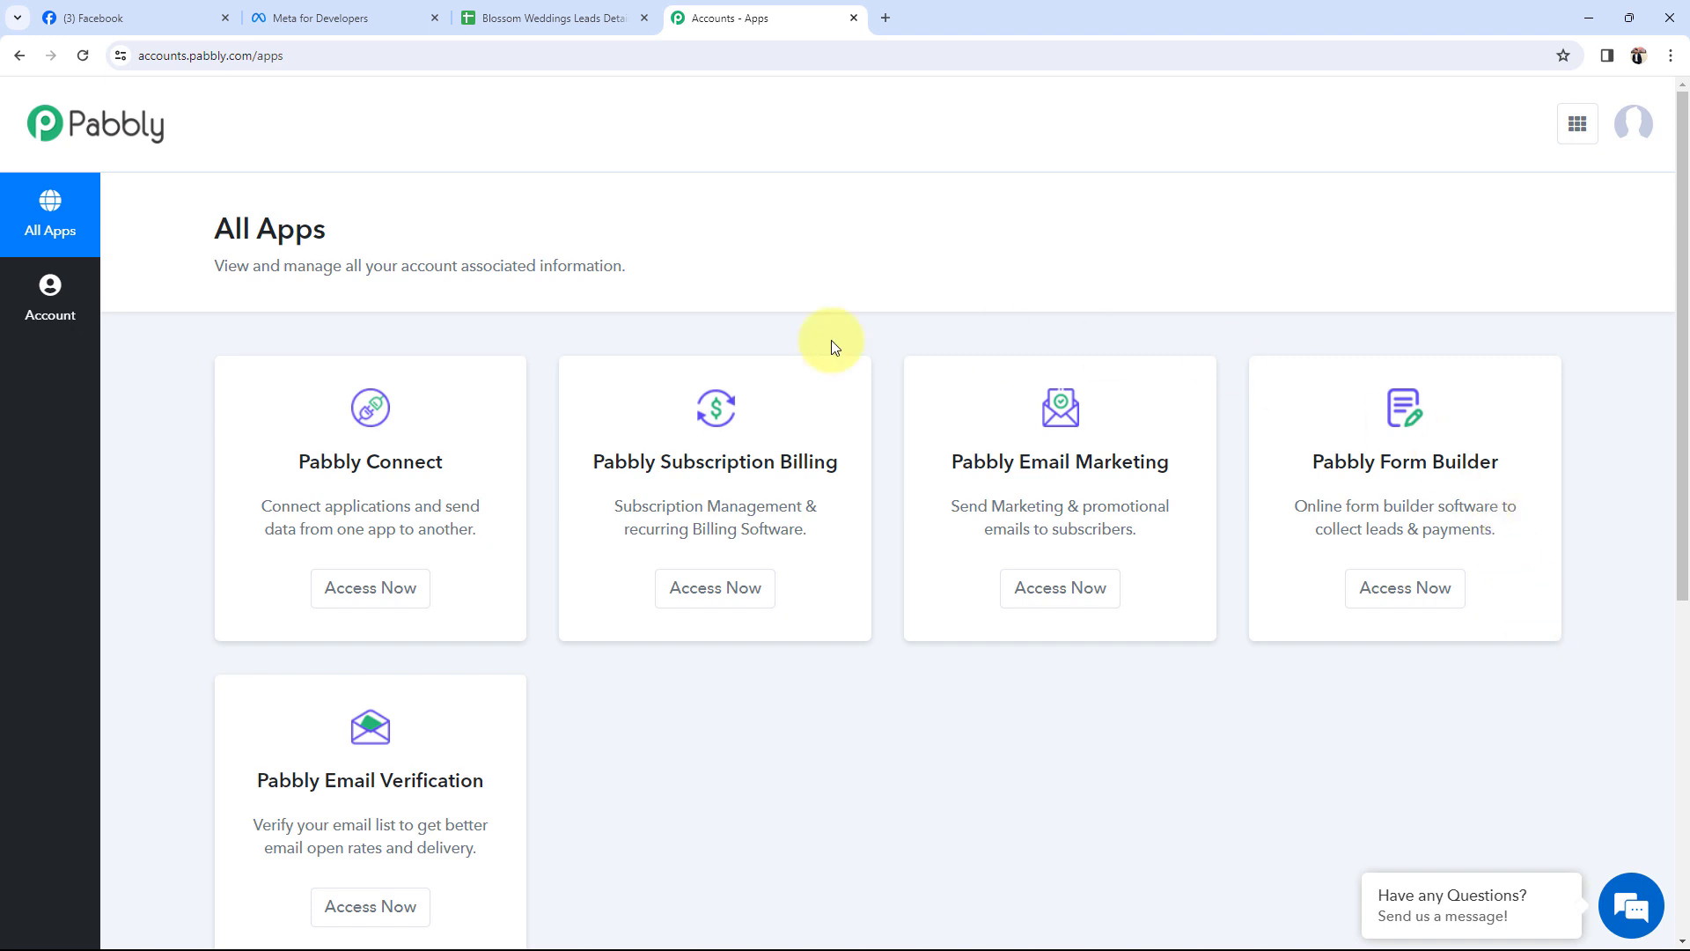
drag(292, 461, 436, 461)
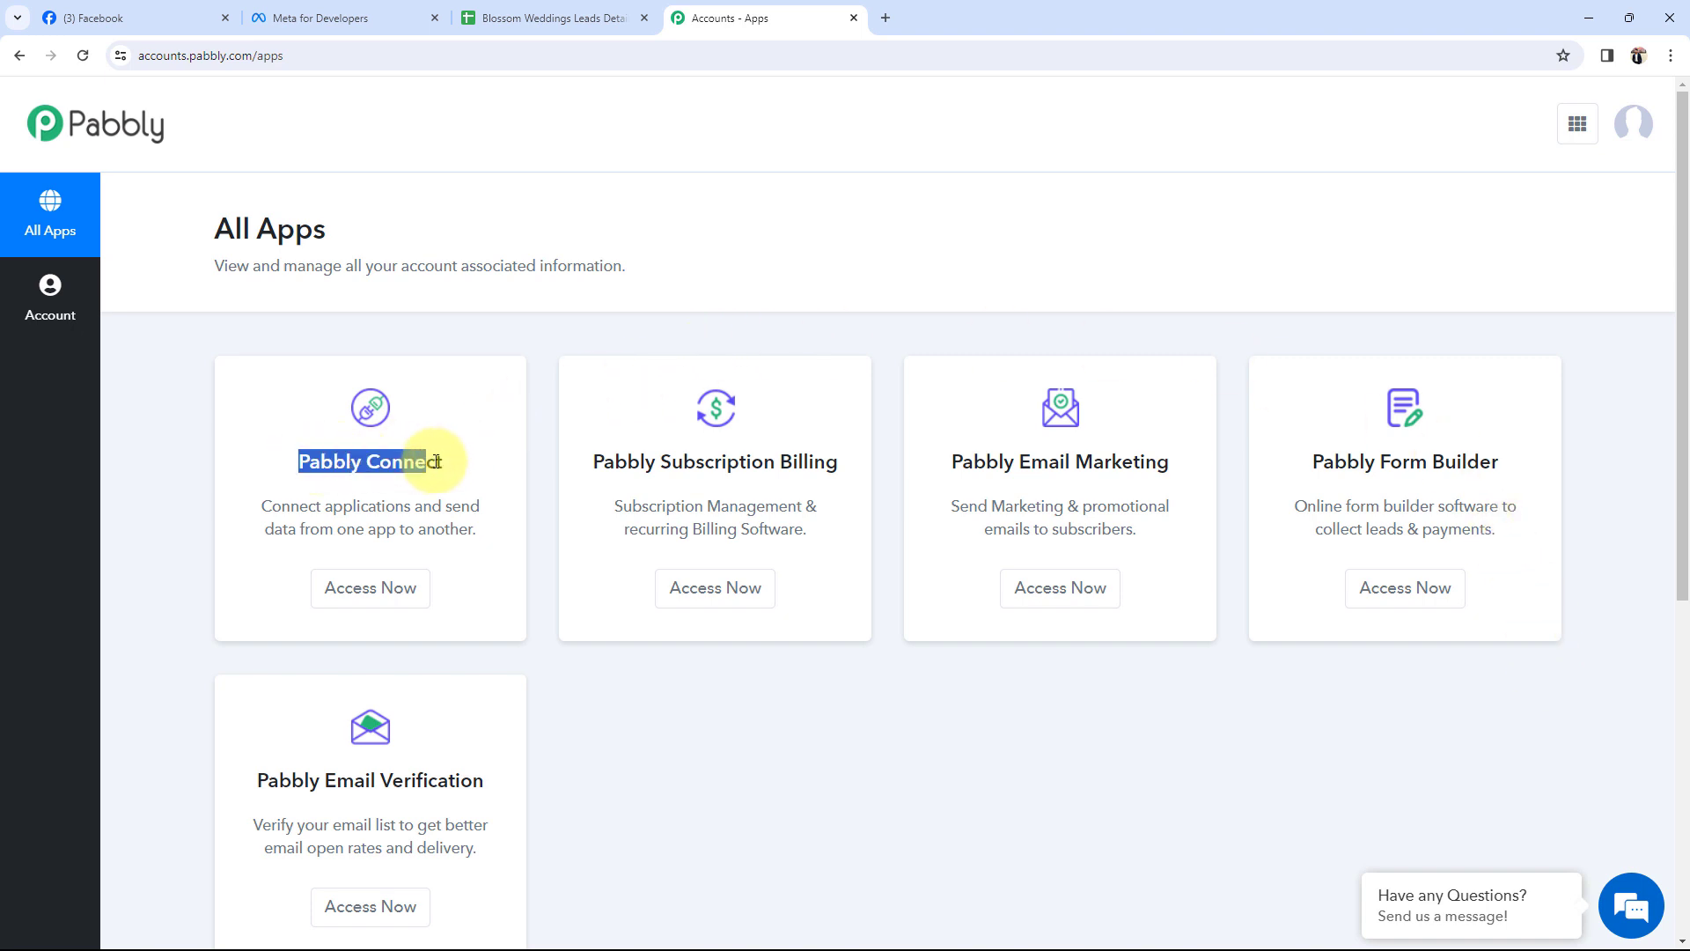
click(369, 588)
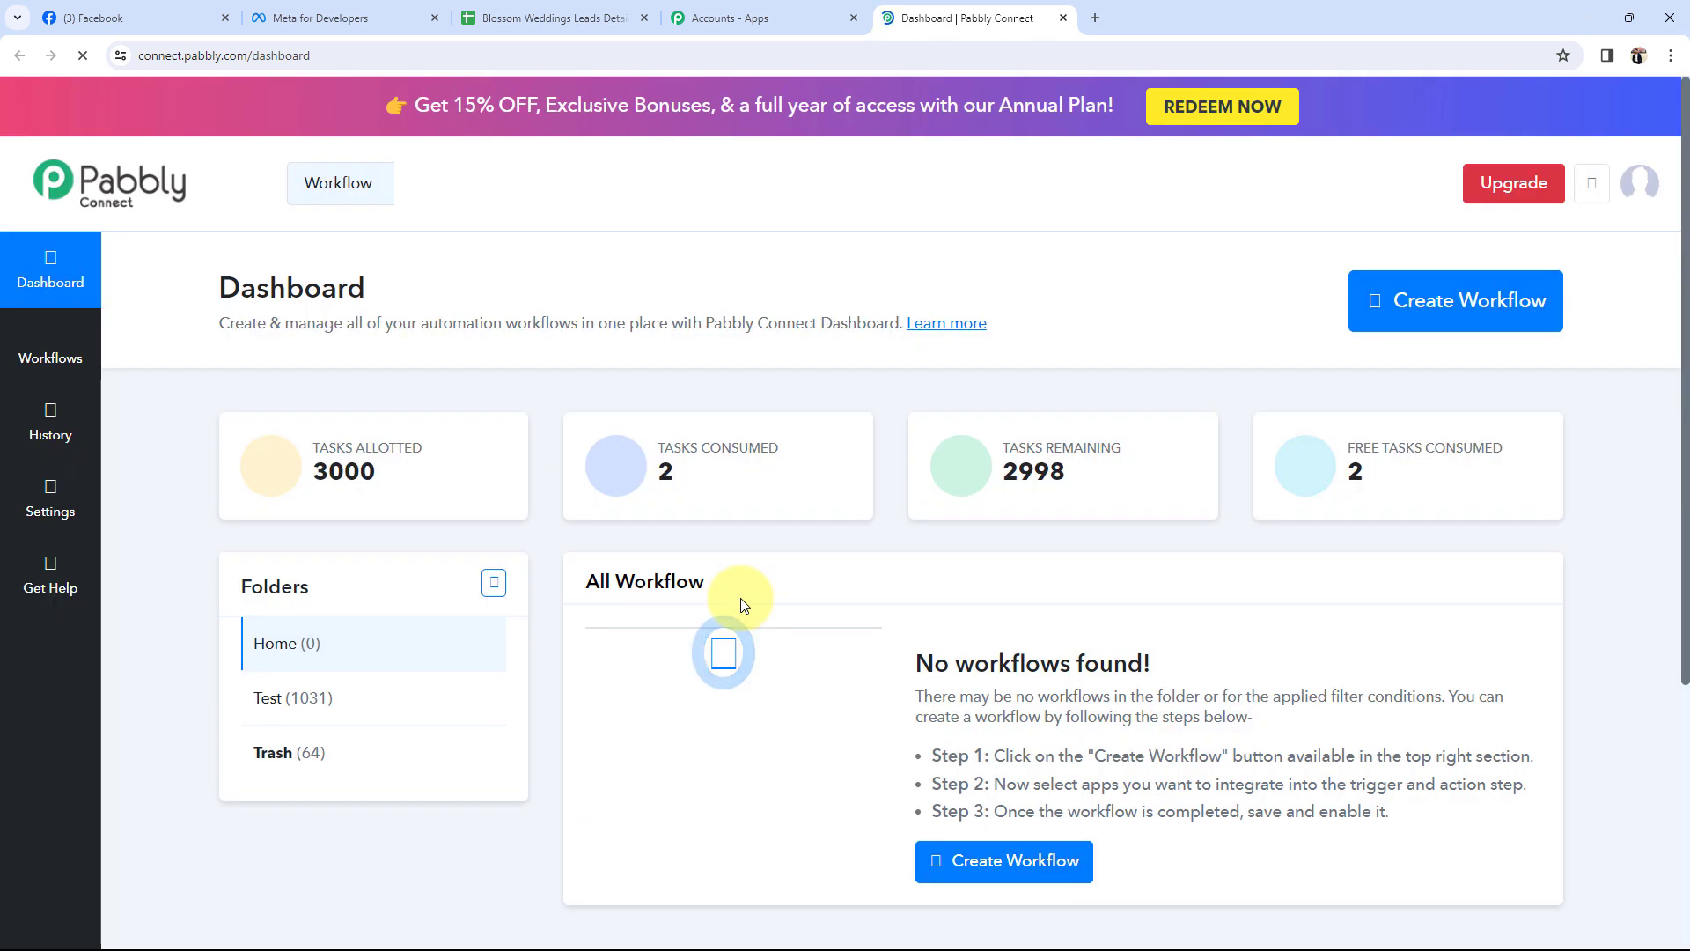
- From the Pabbly Connect Dashboard, bring up the Create Workflow form for a new workflow
drag(215, 276, 502, 272)
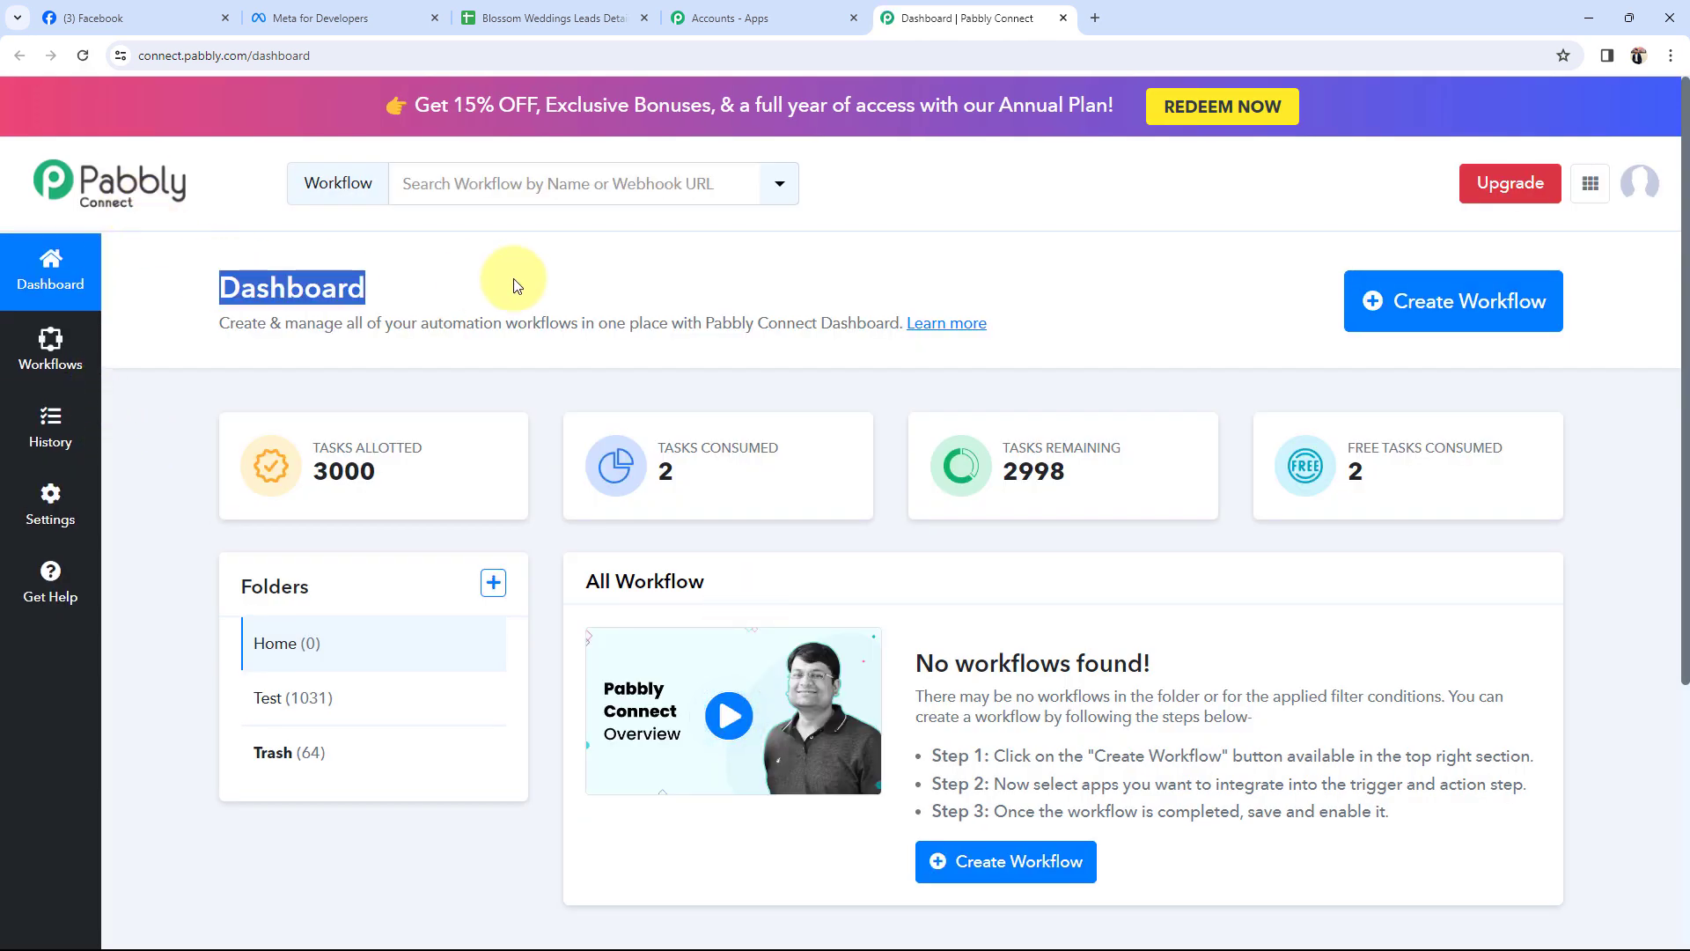
click(199, 183)
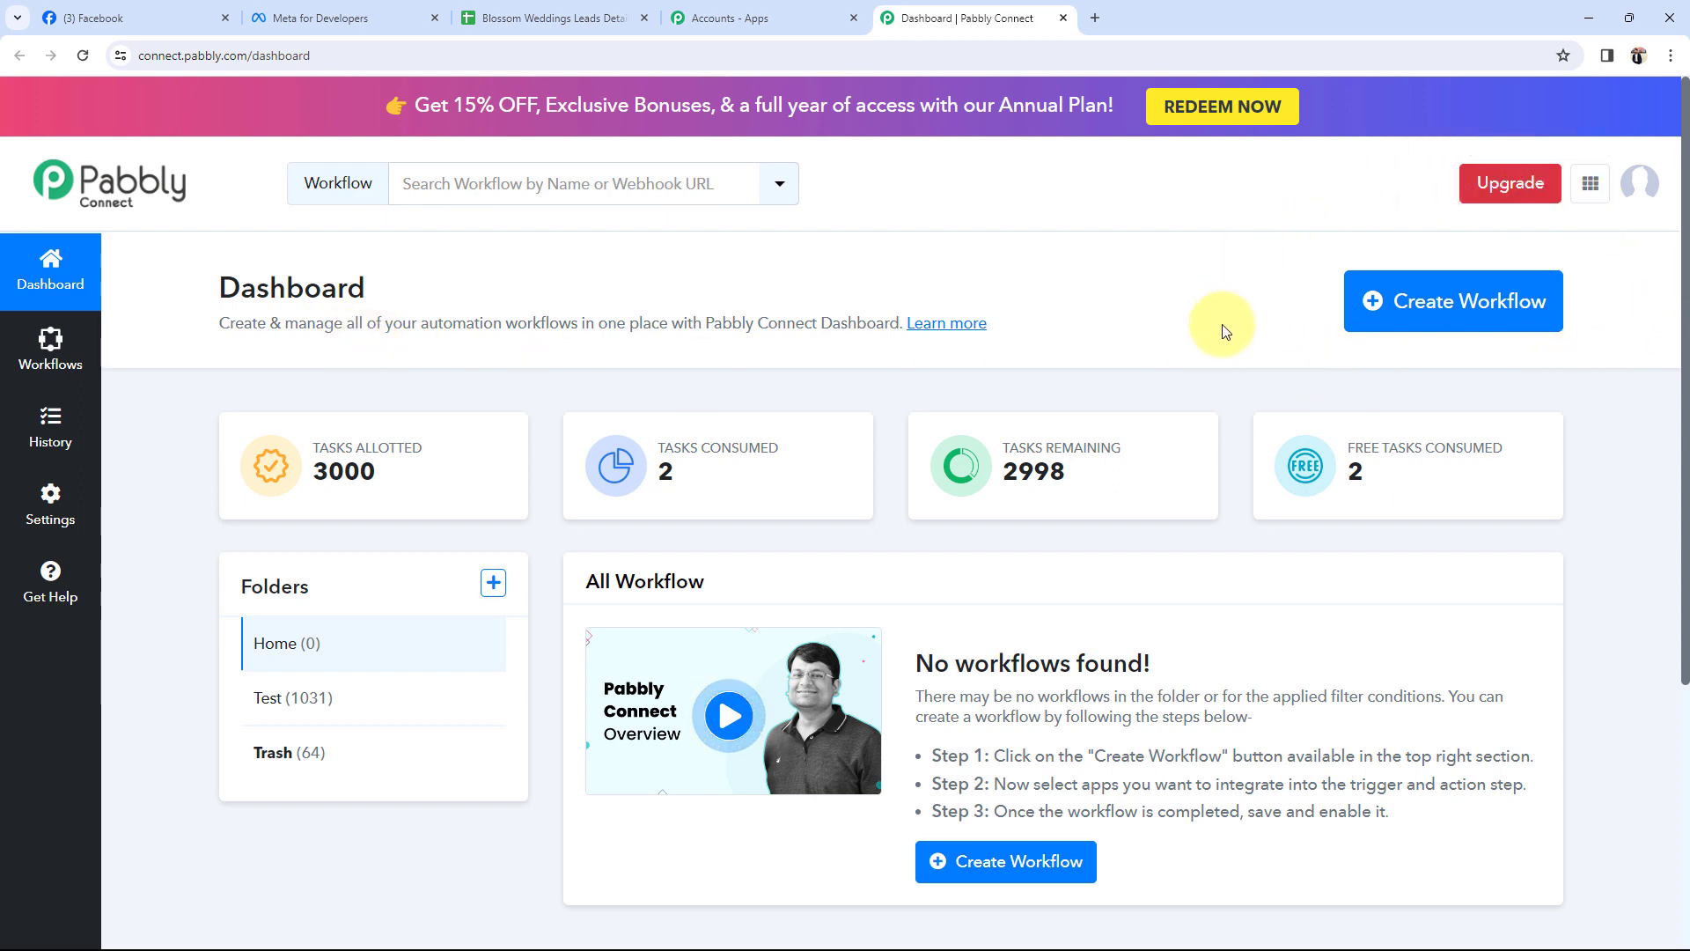
click(1384, 302)
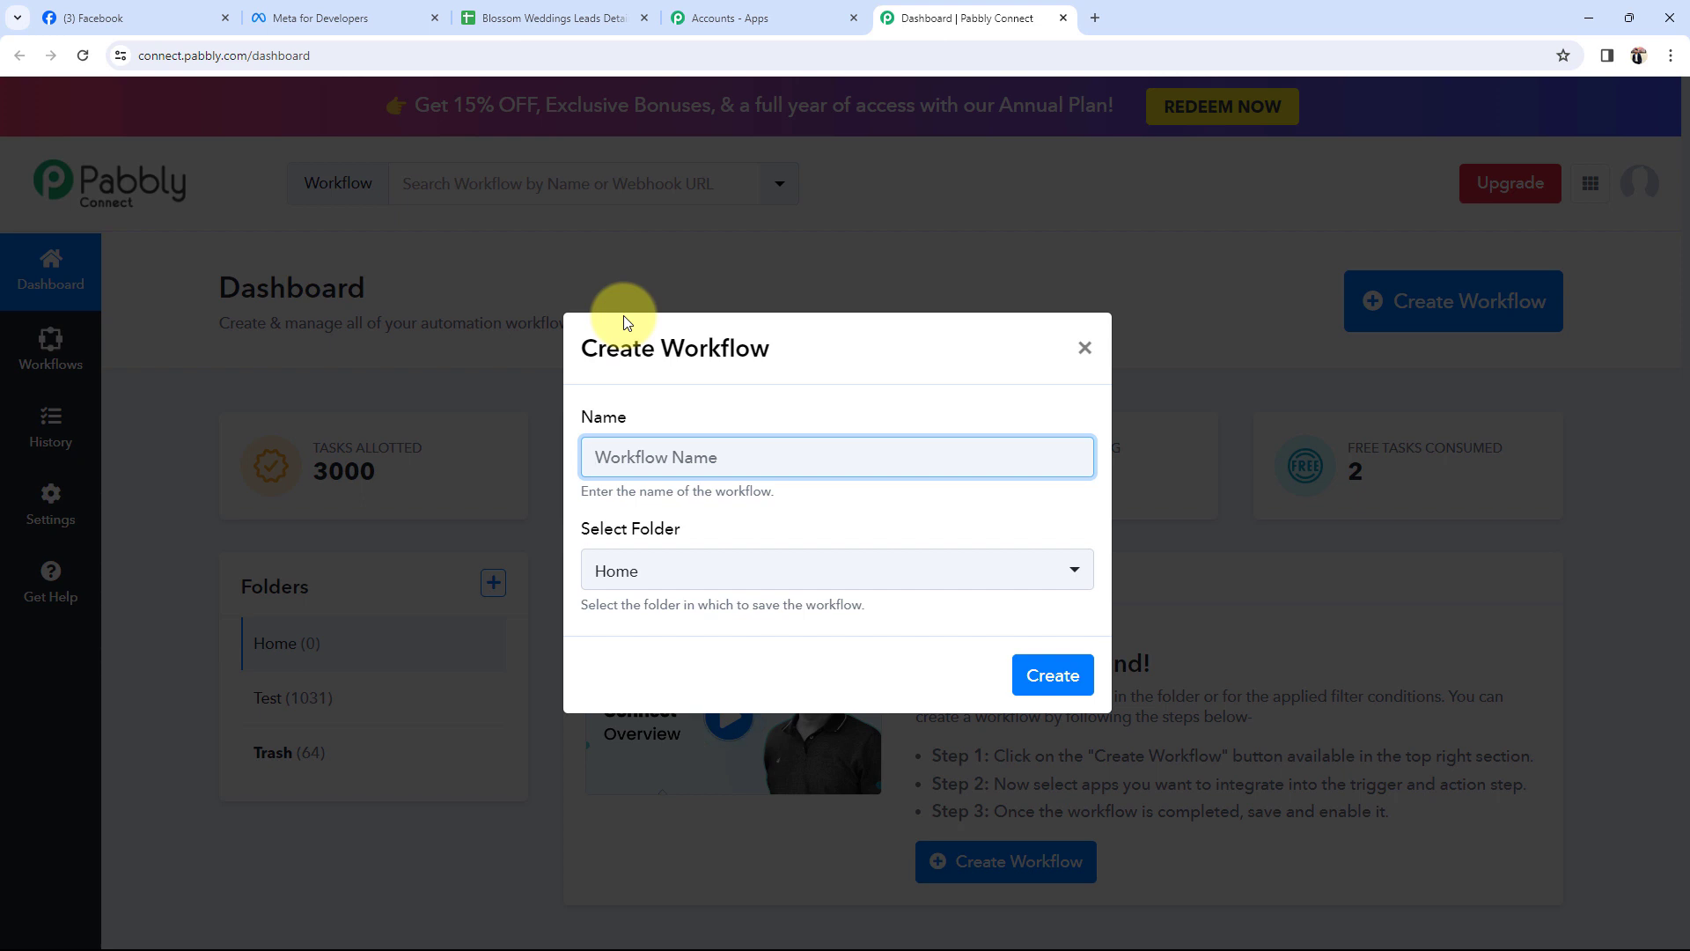
- Create the workflow 'Add Facebook Leads to Google Sheets for Wedding Planning Service' in the Home folder
text(Facebook Leads to Google Sheets for Wedding Planning Service)
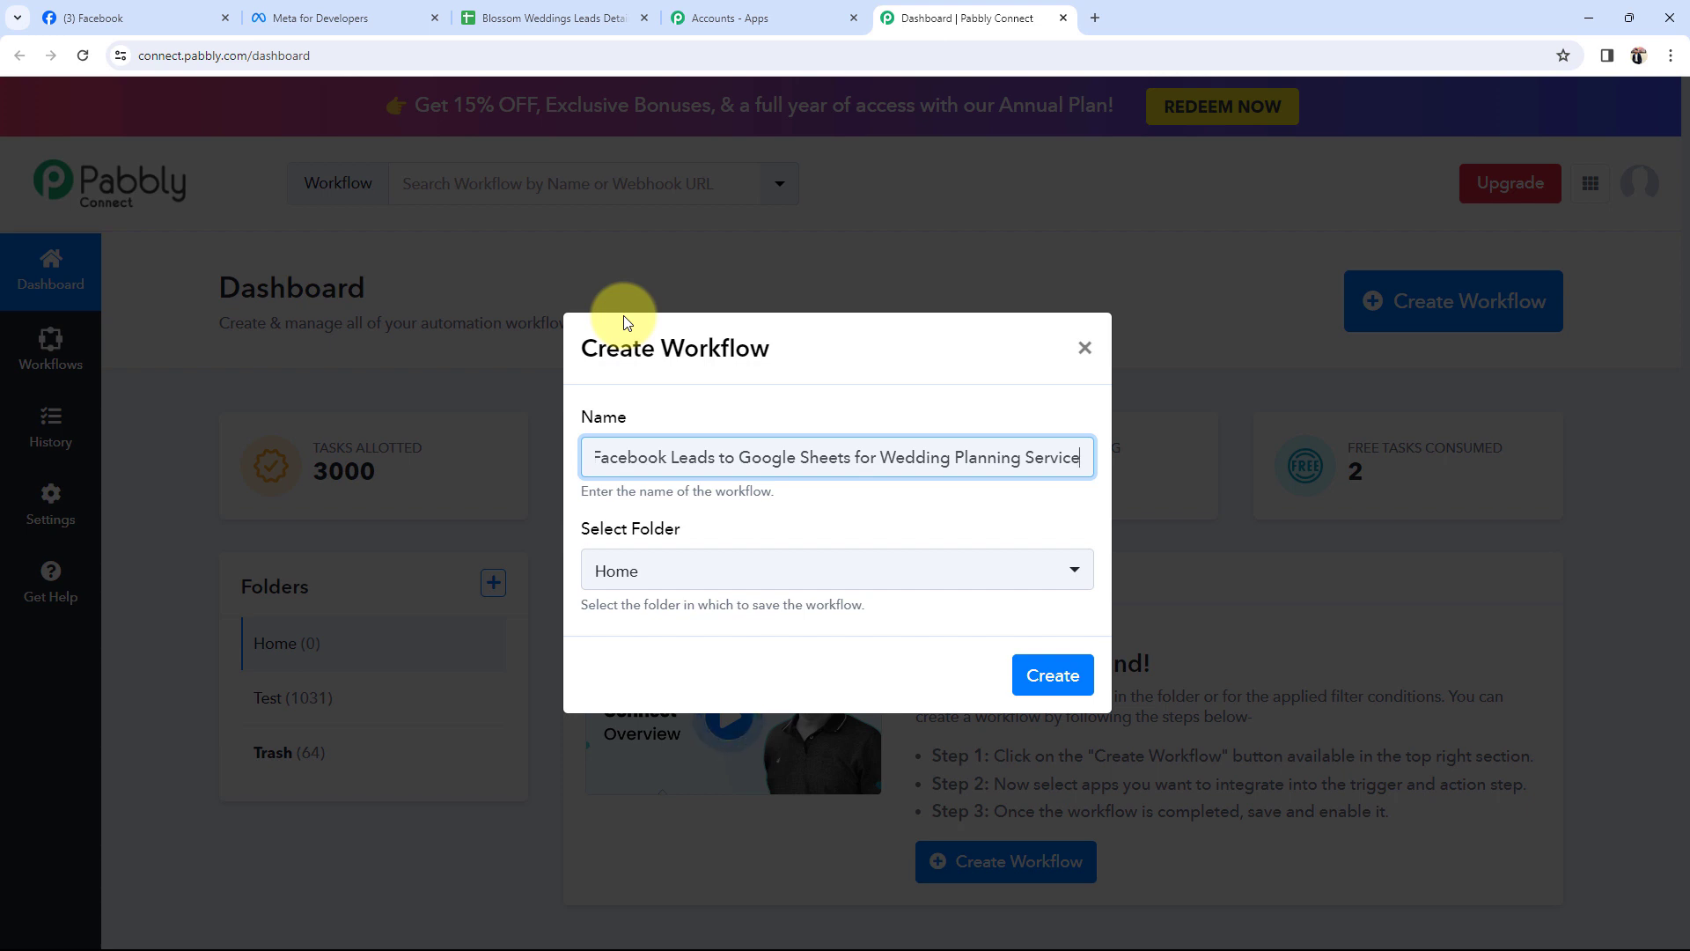
click(687, 570)
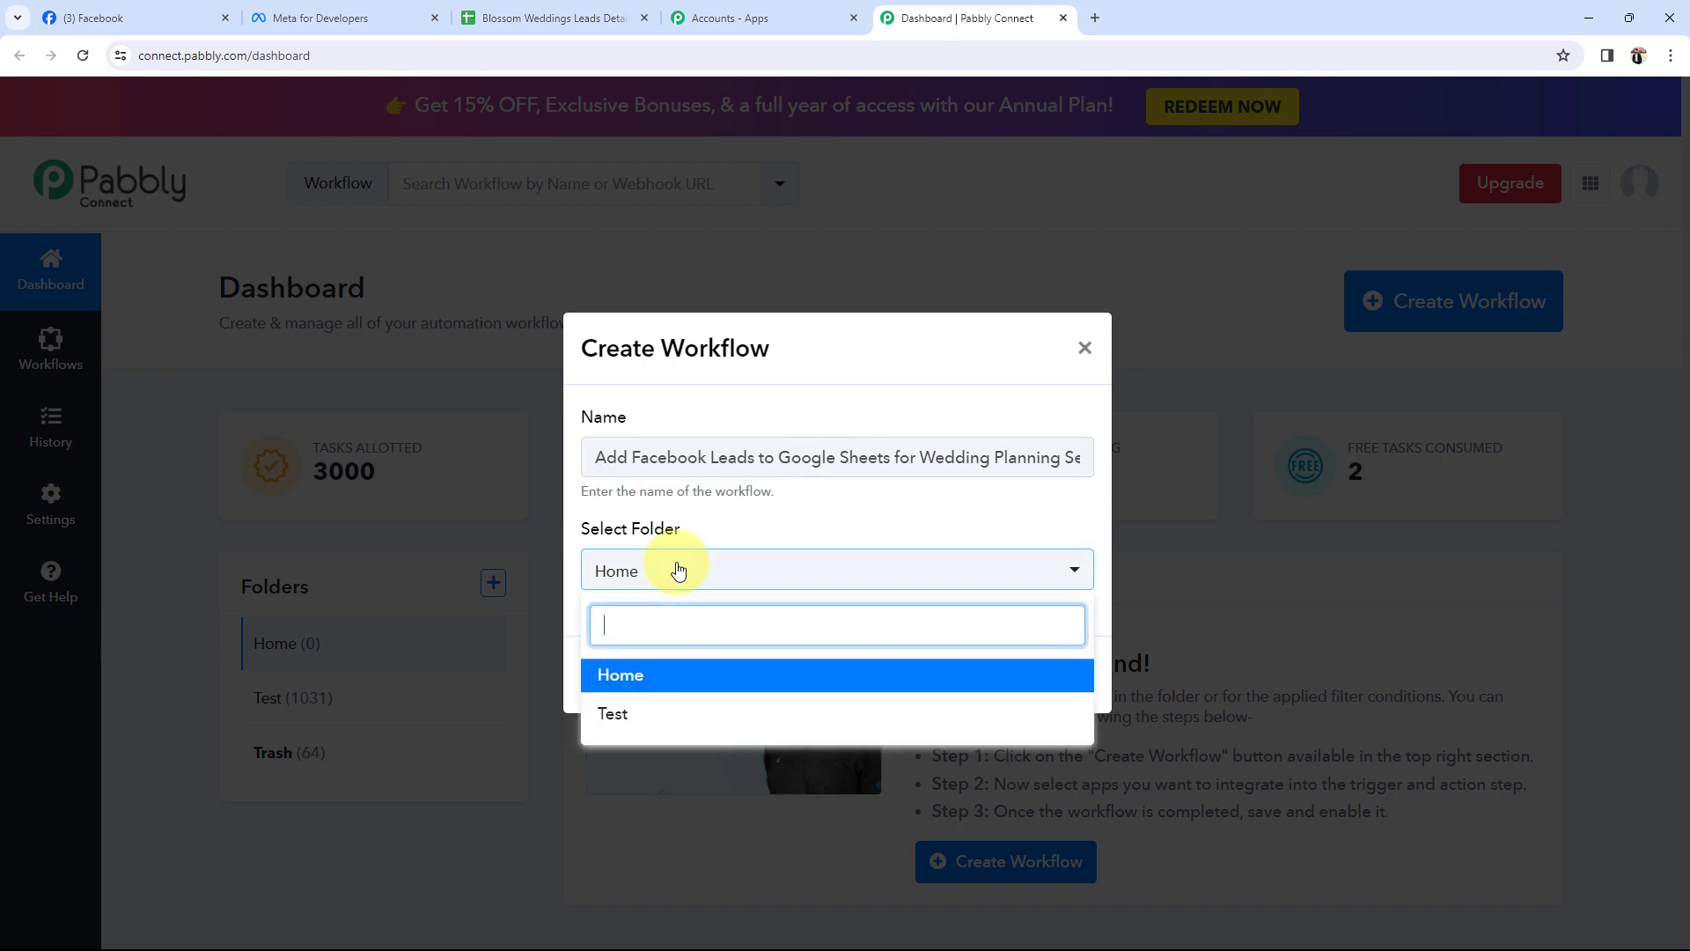
click(622, 674)
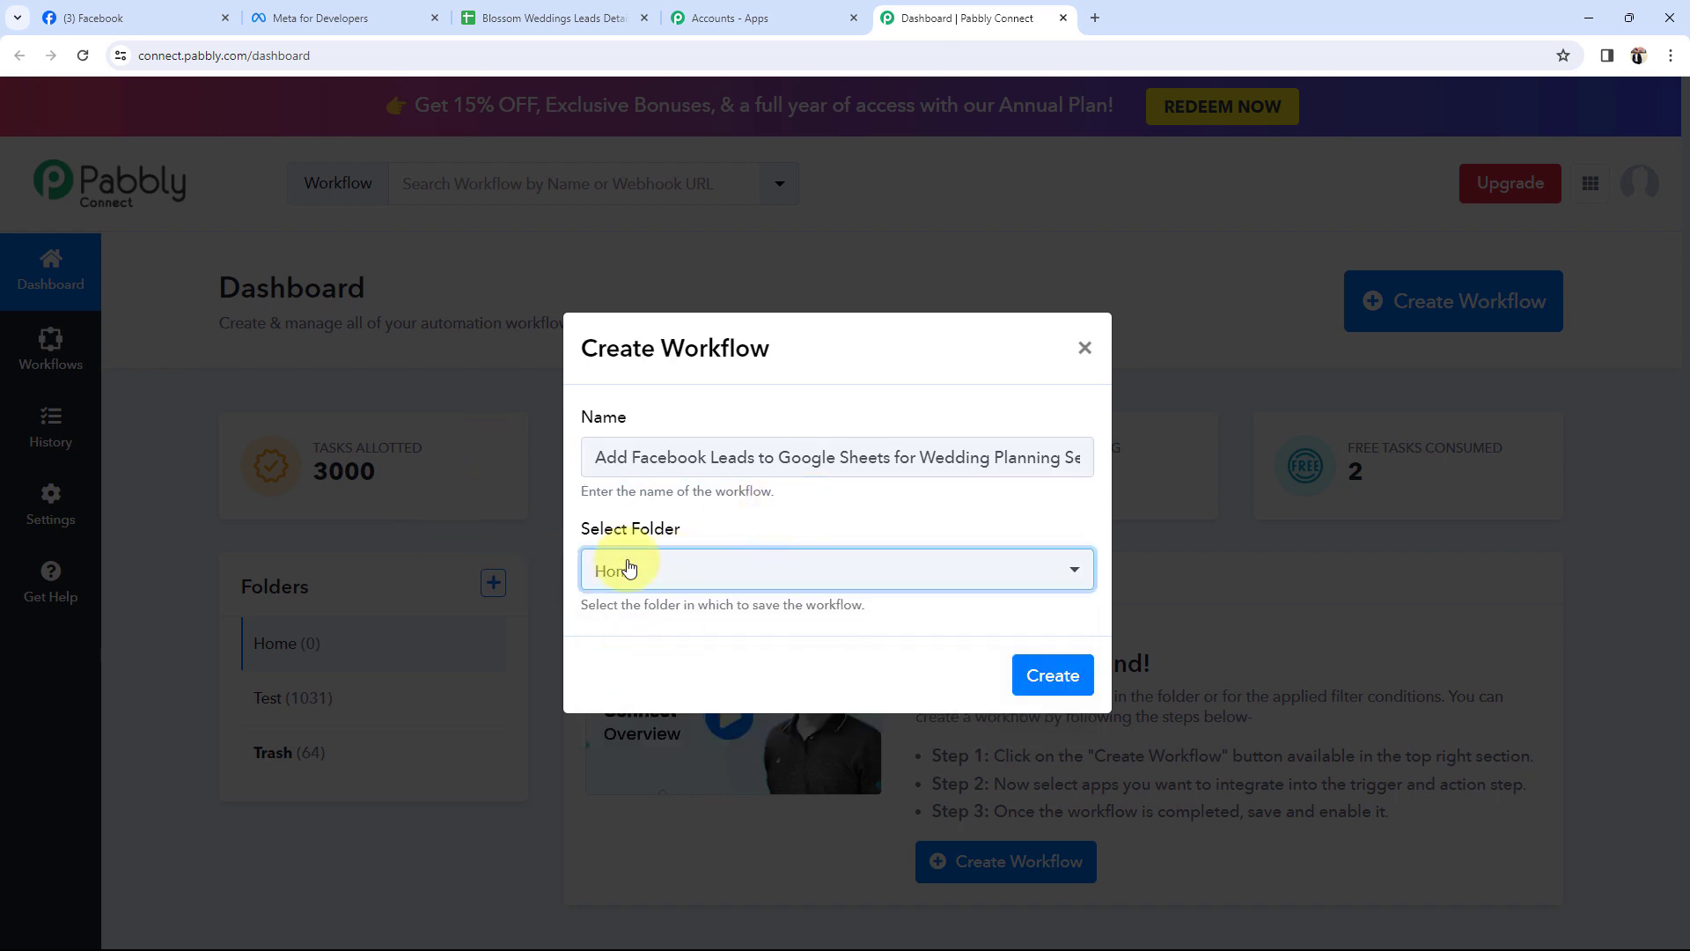
click(1065, 675)
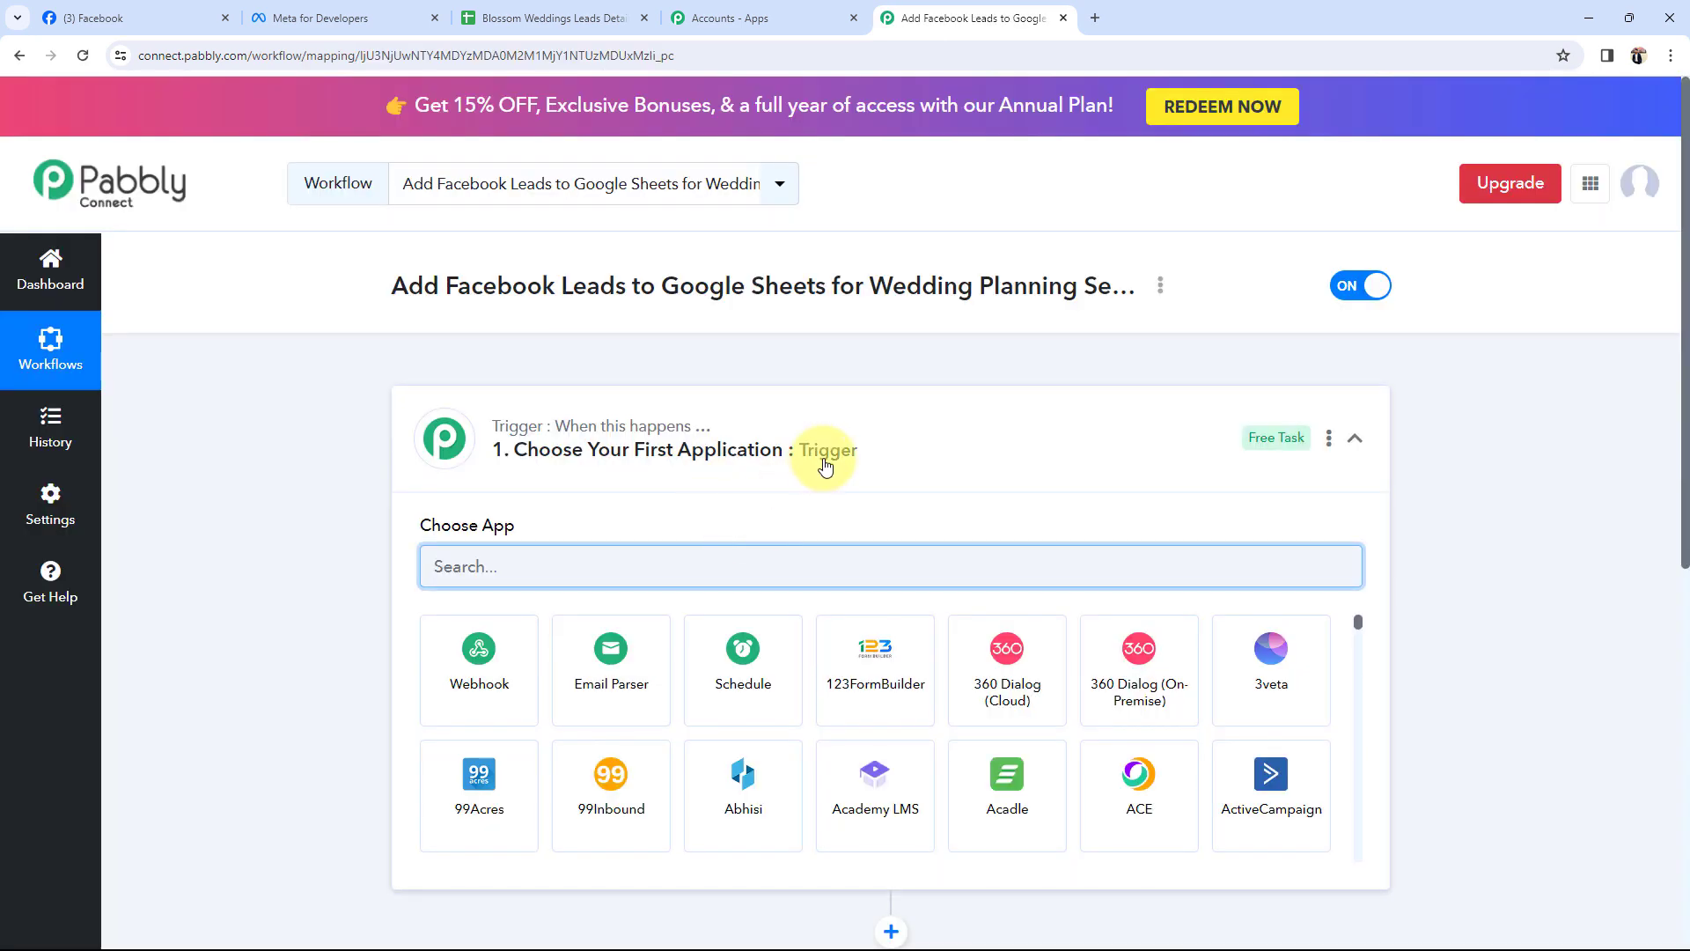
- Collapse the trigger step, glance at the leads sheet, and go to the Blossom Weddings Facebook page
click(824, 465)
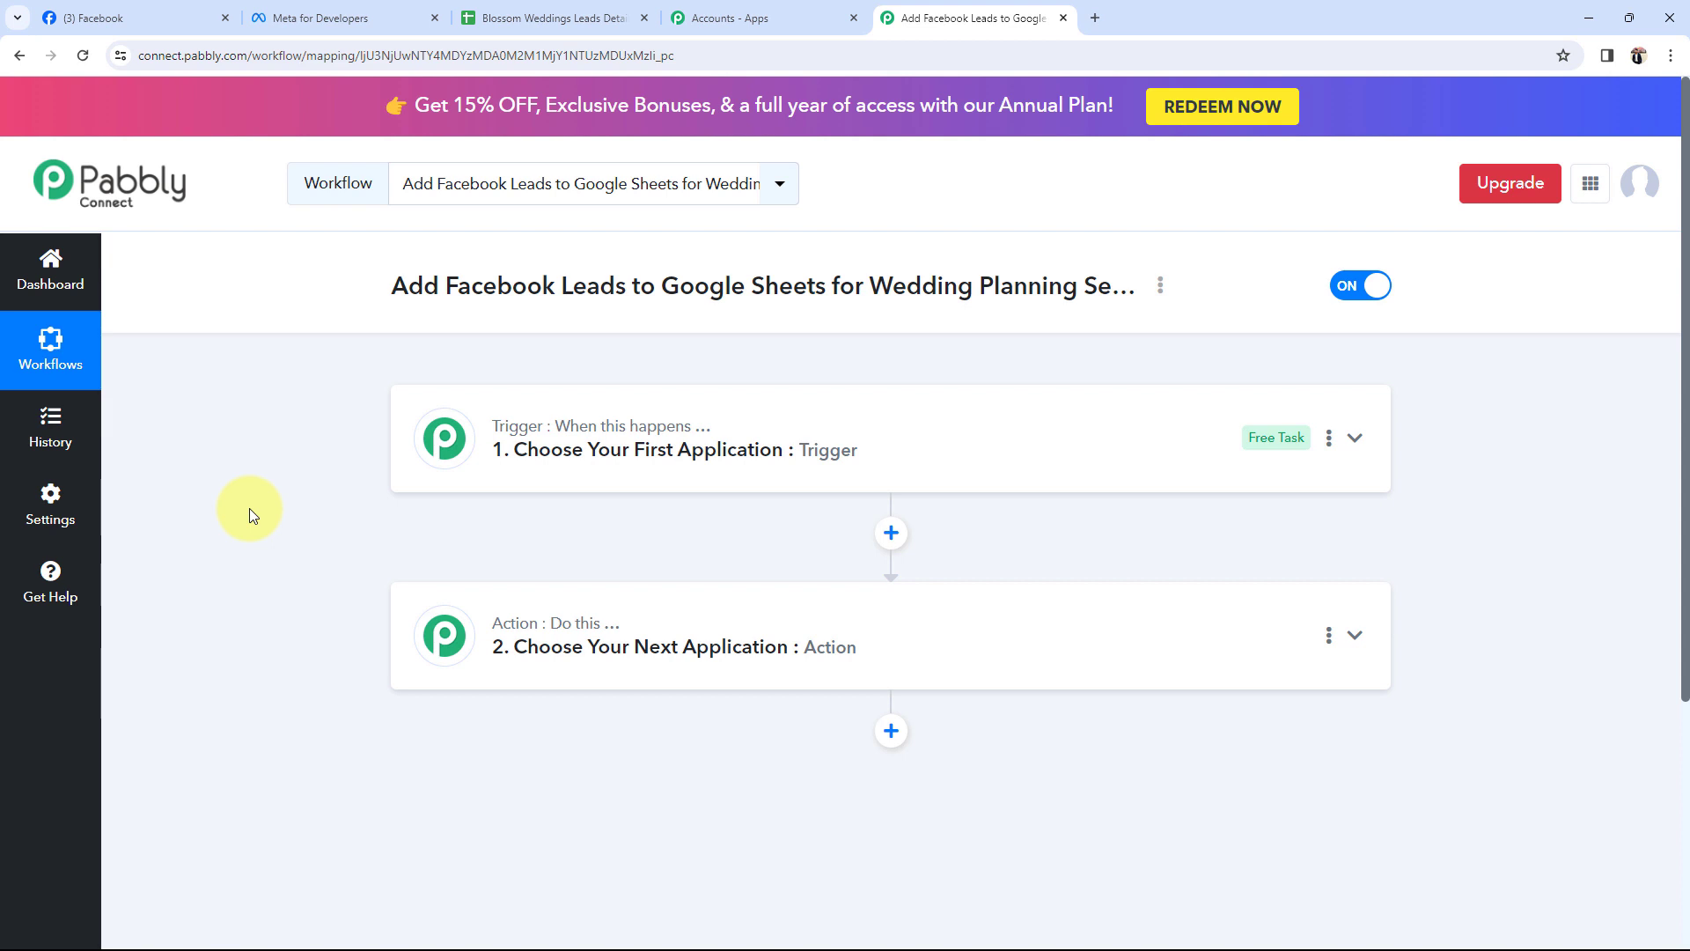
click(588, 16)
click(937, 8)
click(123, 18)
click(543, 205)
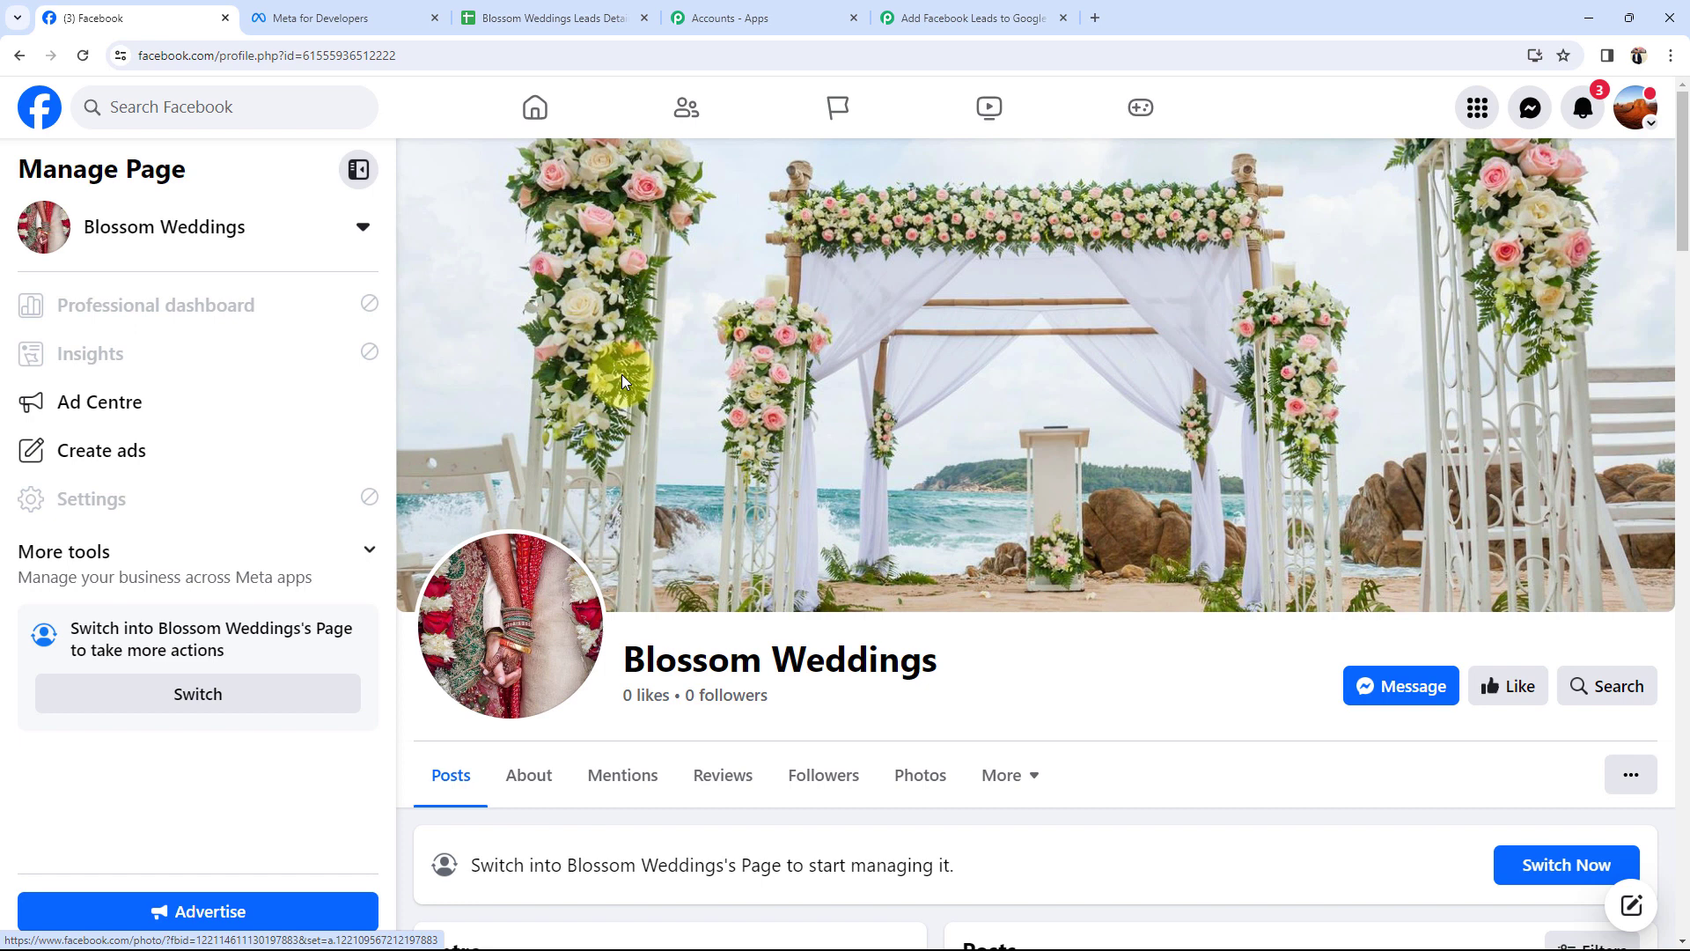
- Point out empty Full Name cells in the leads sheet, then expand the workflow's trigger step
click(546, 17)
click(304, 423)
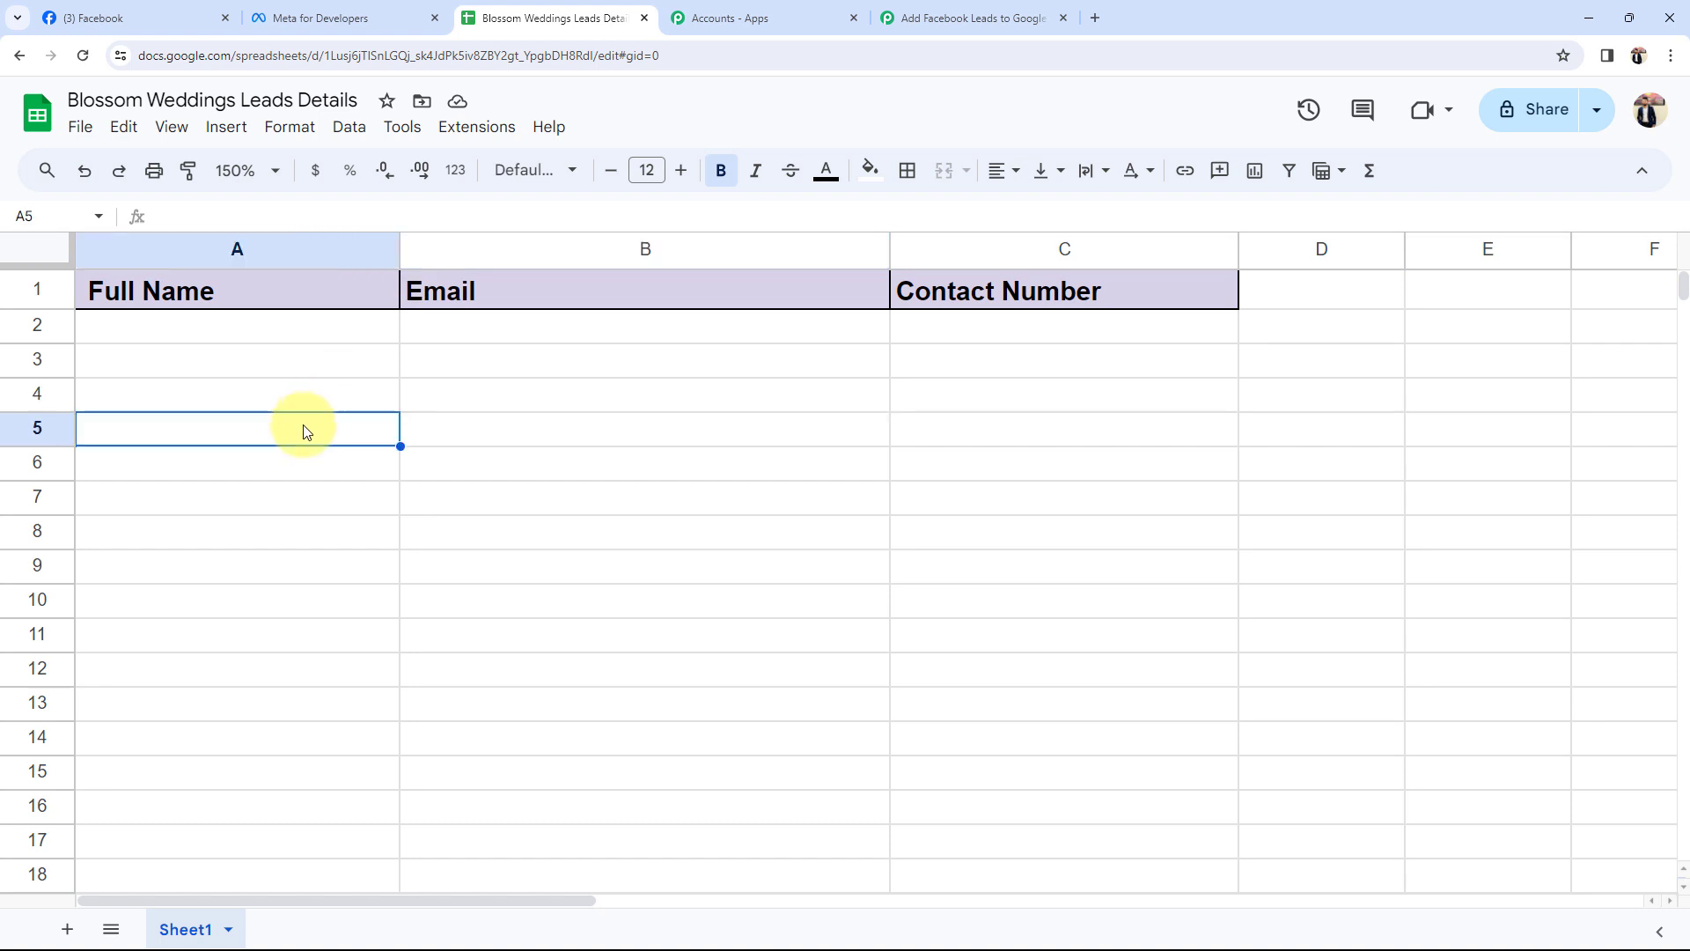
click(287, 509)
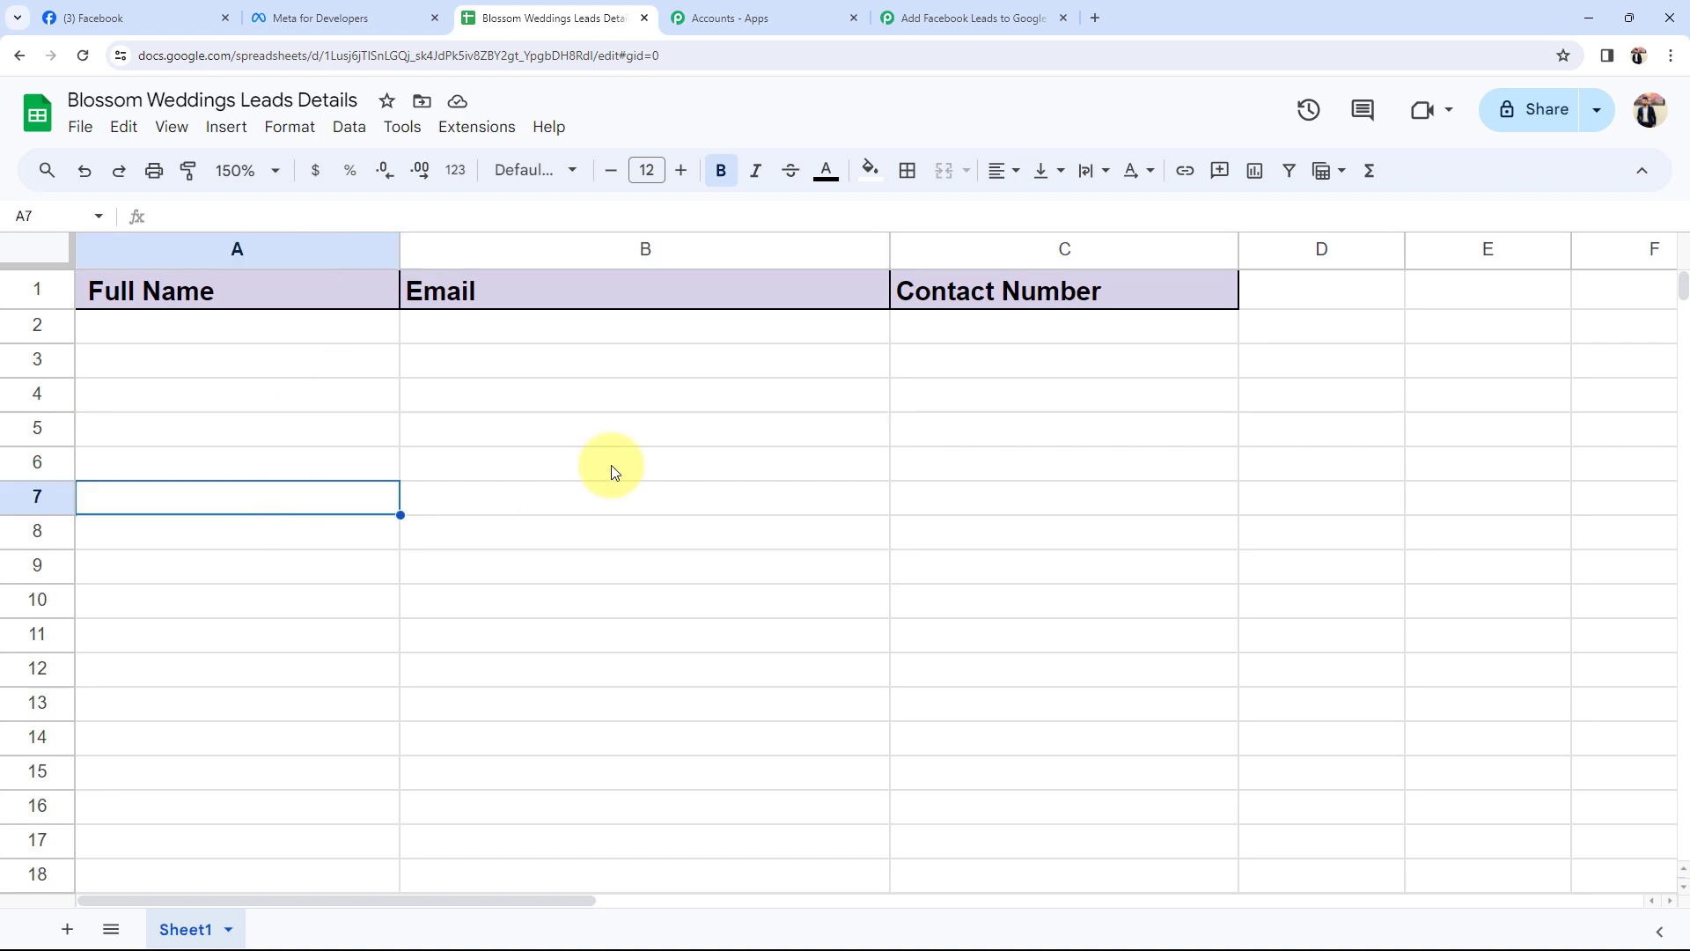
click(981, 17)
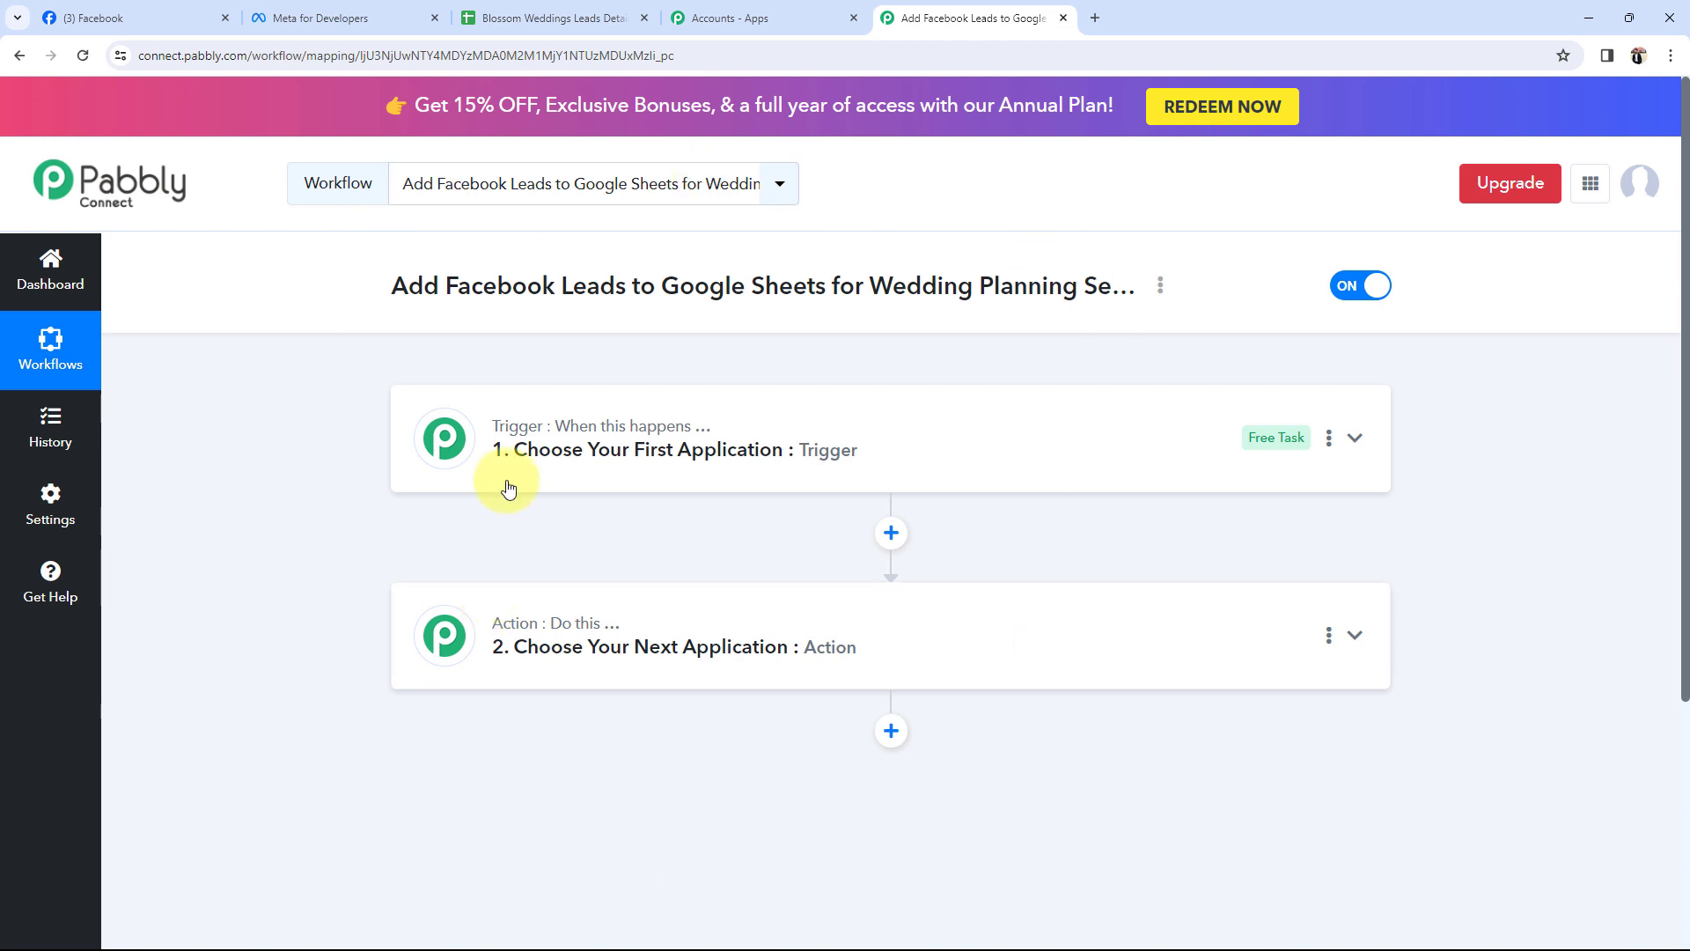
click(531, 466)
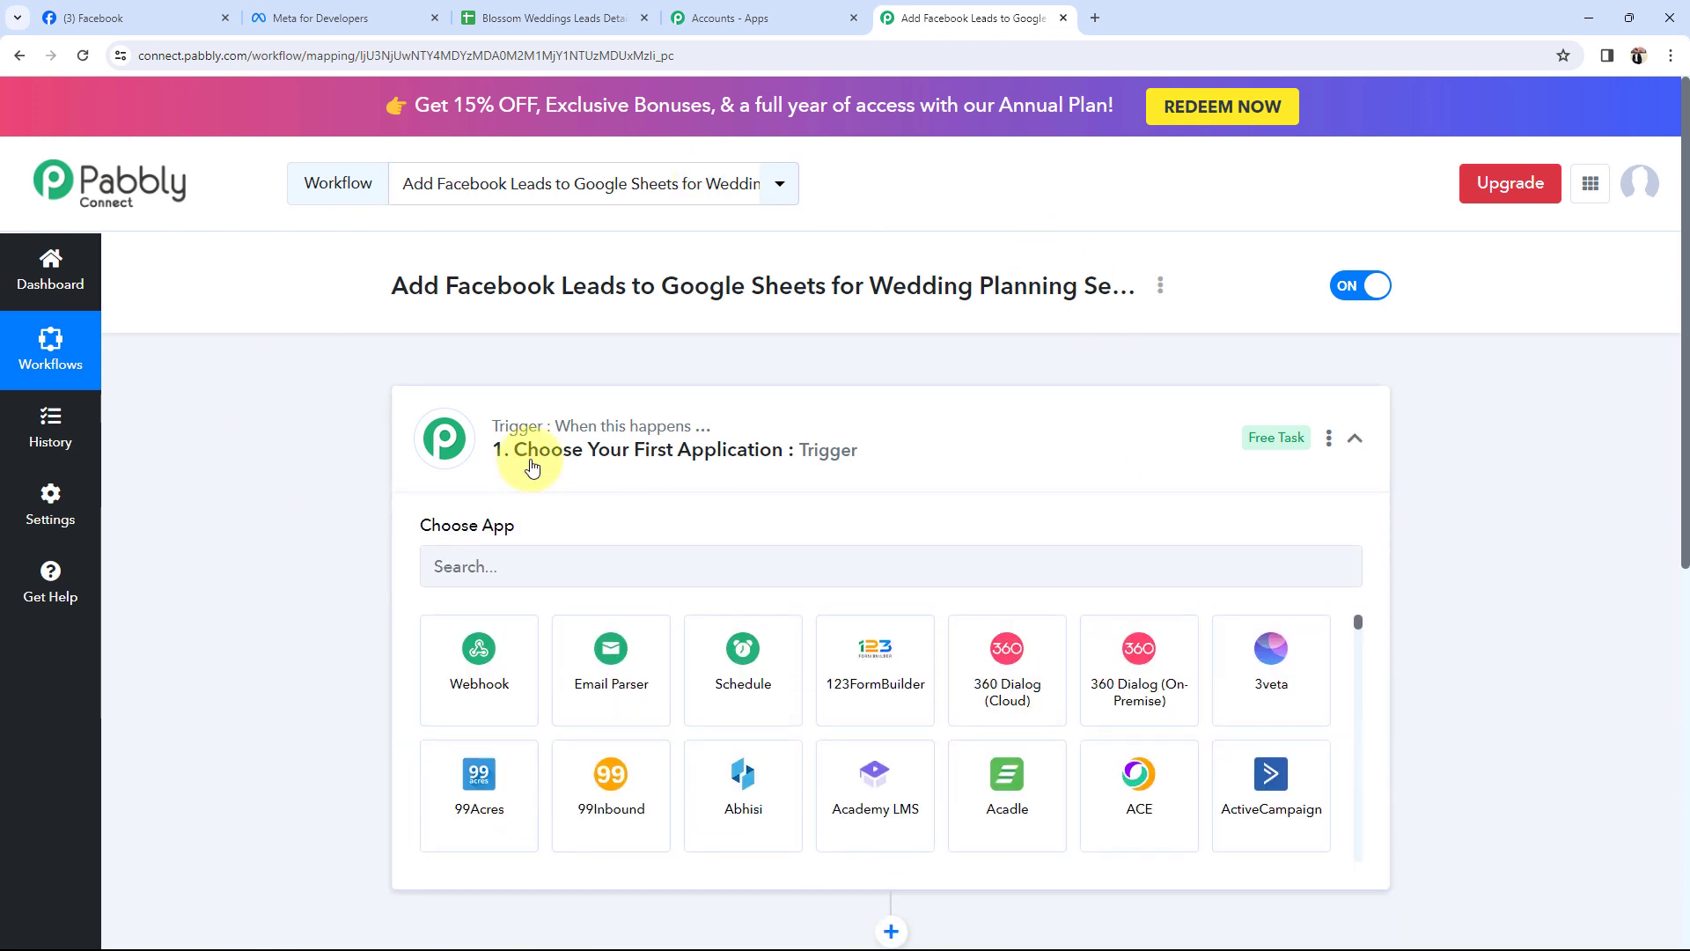
- Compare the Blossom Weddings page with the empty Full Name, Email and Contact Number columns
click(105, 18)
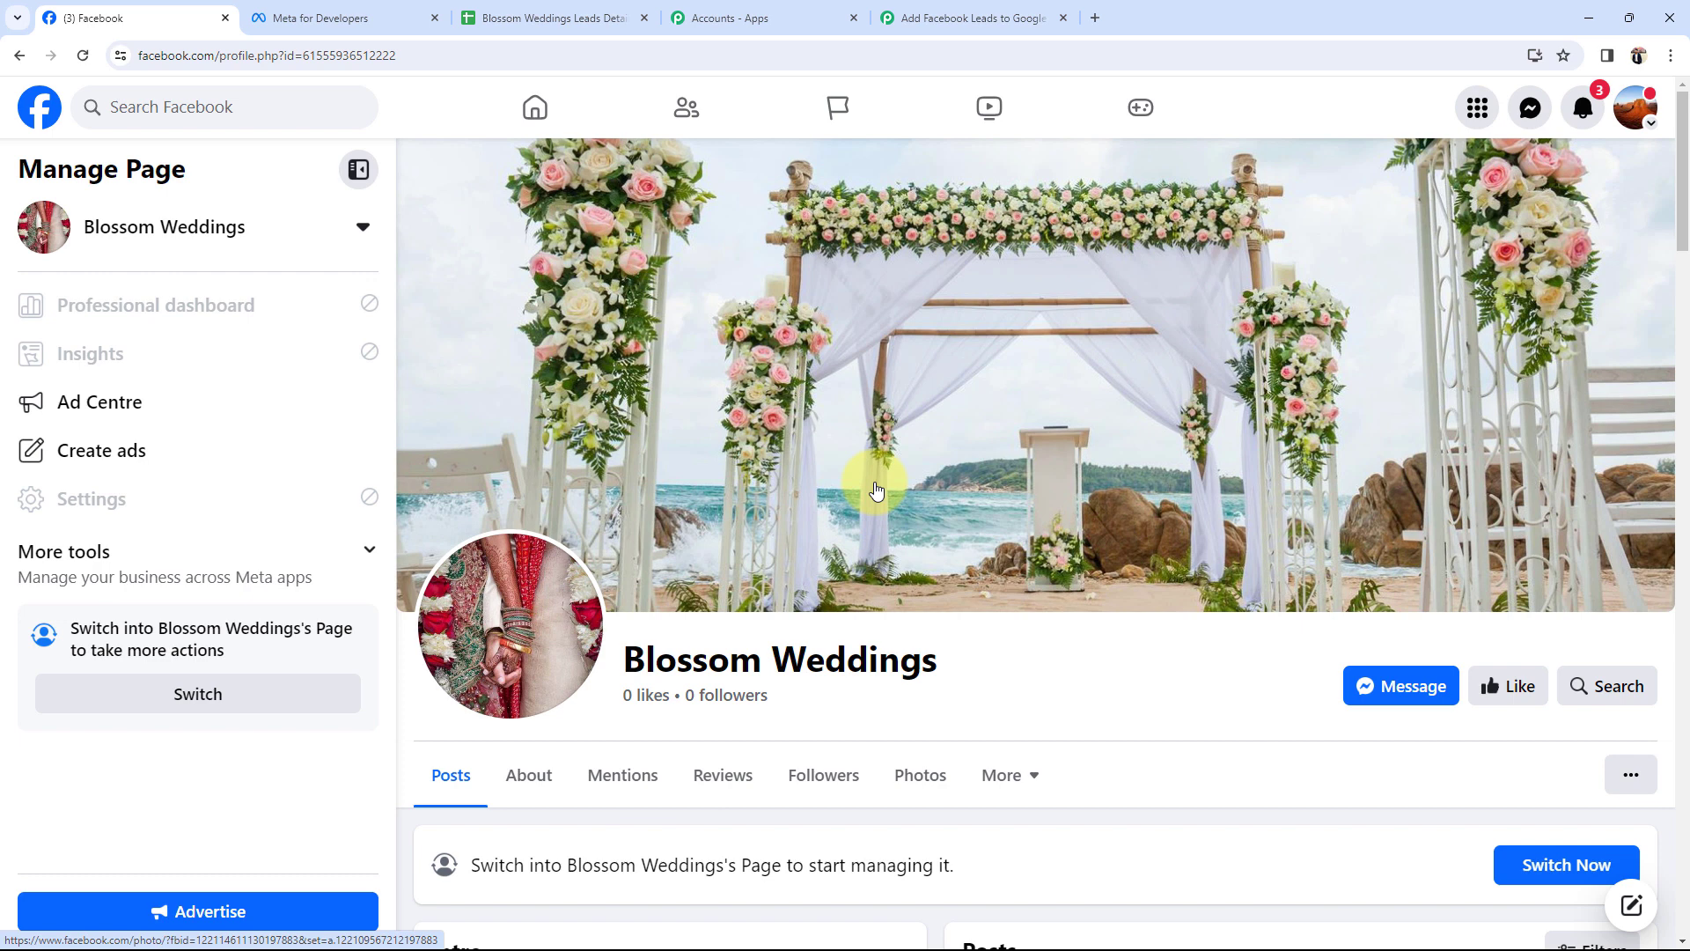
click(553, 17)
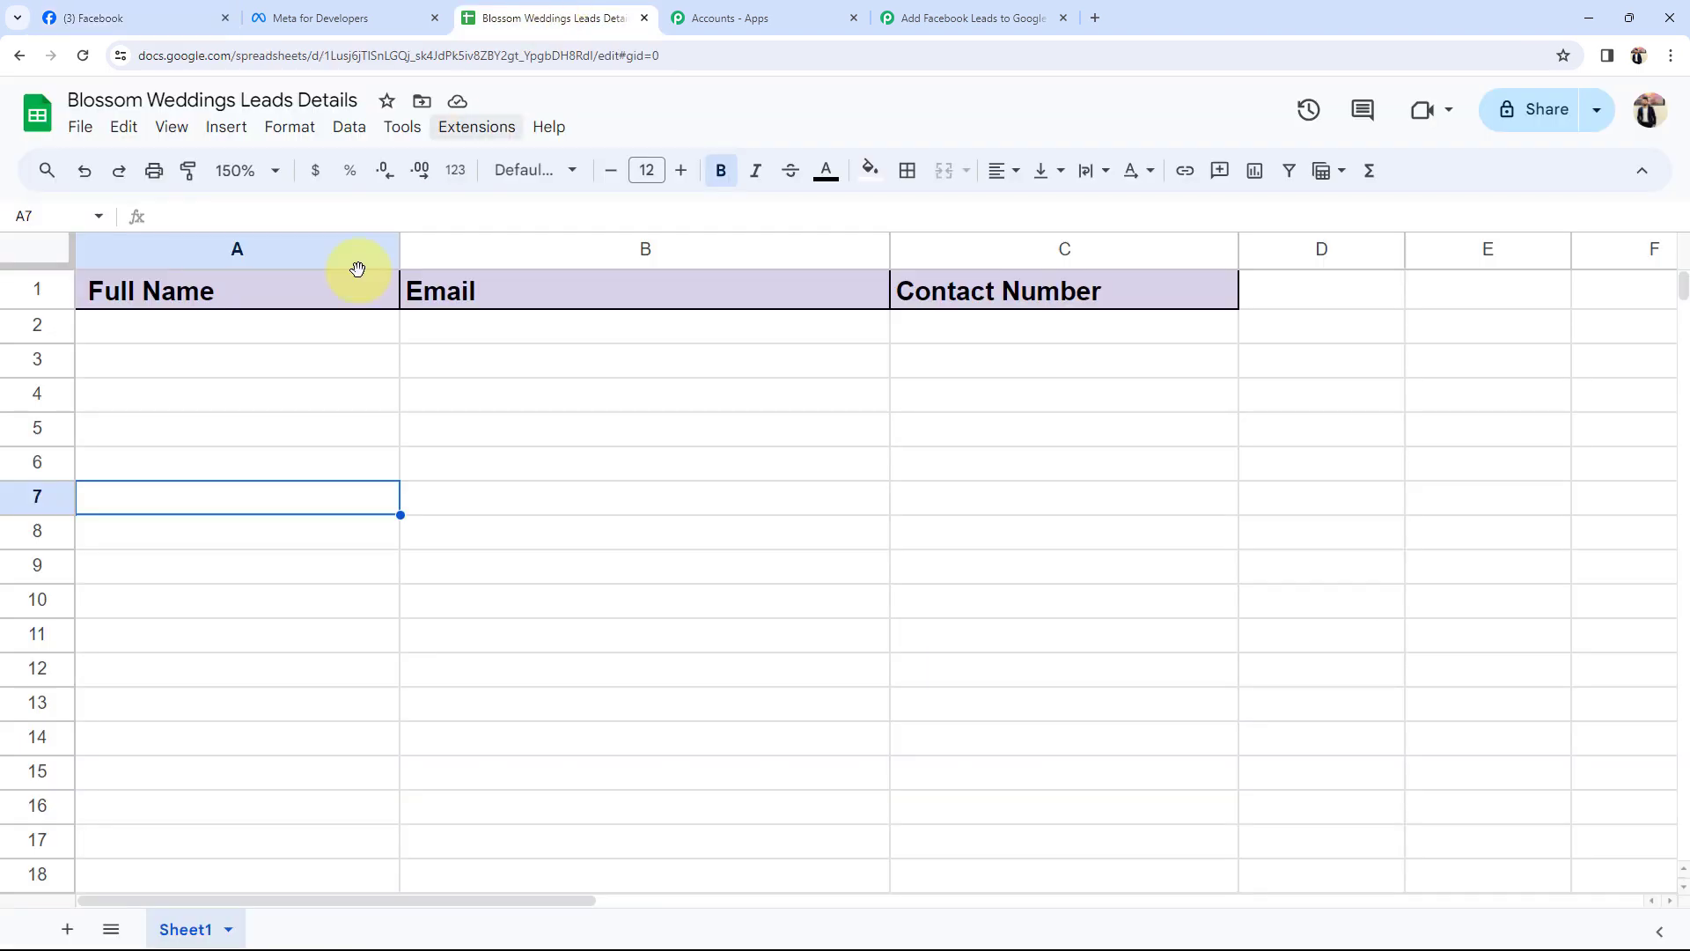
click(335, 394)
click(753, 400)
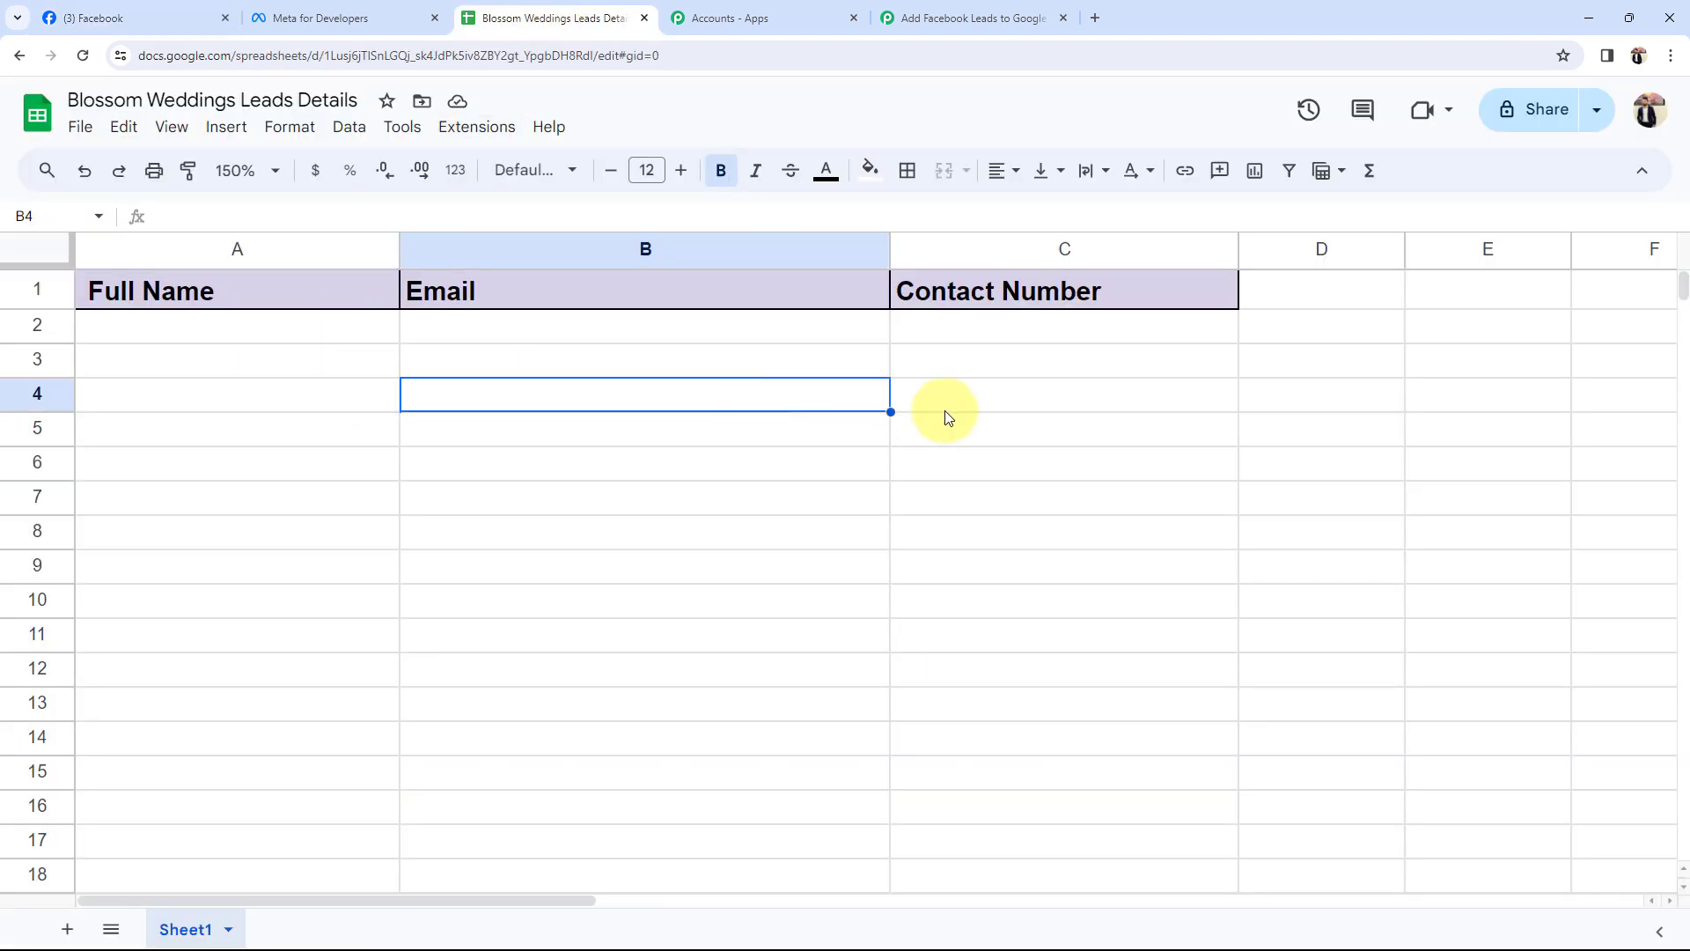
click(1177, 424)
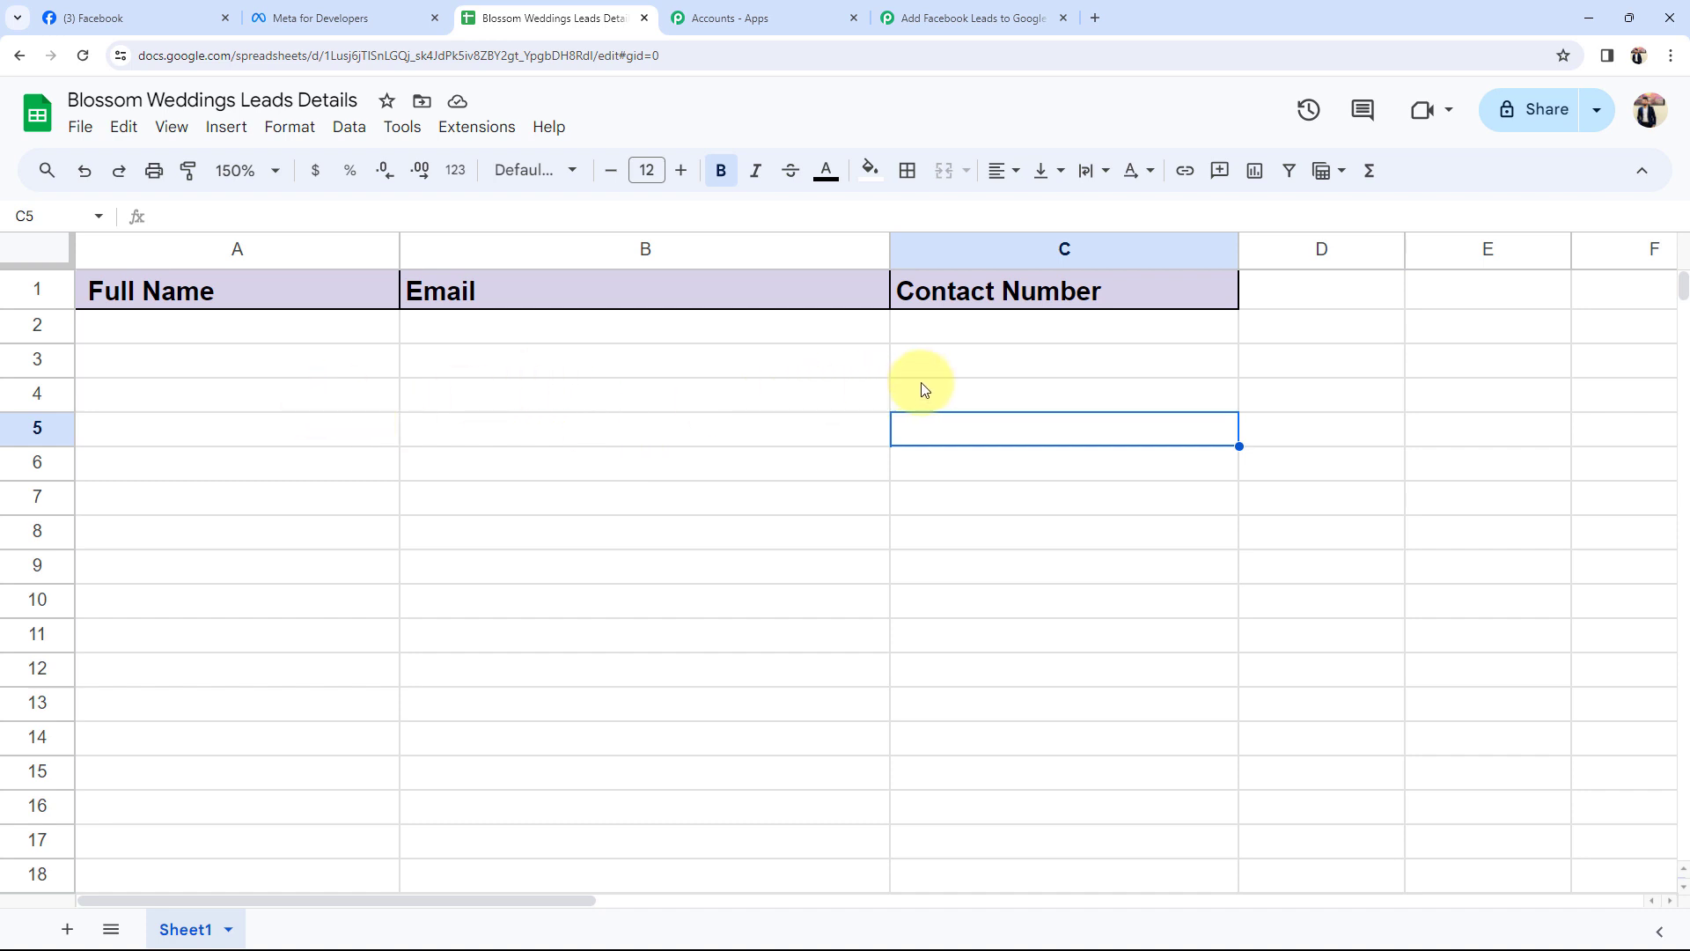
click(963, 18)
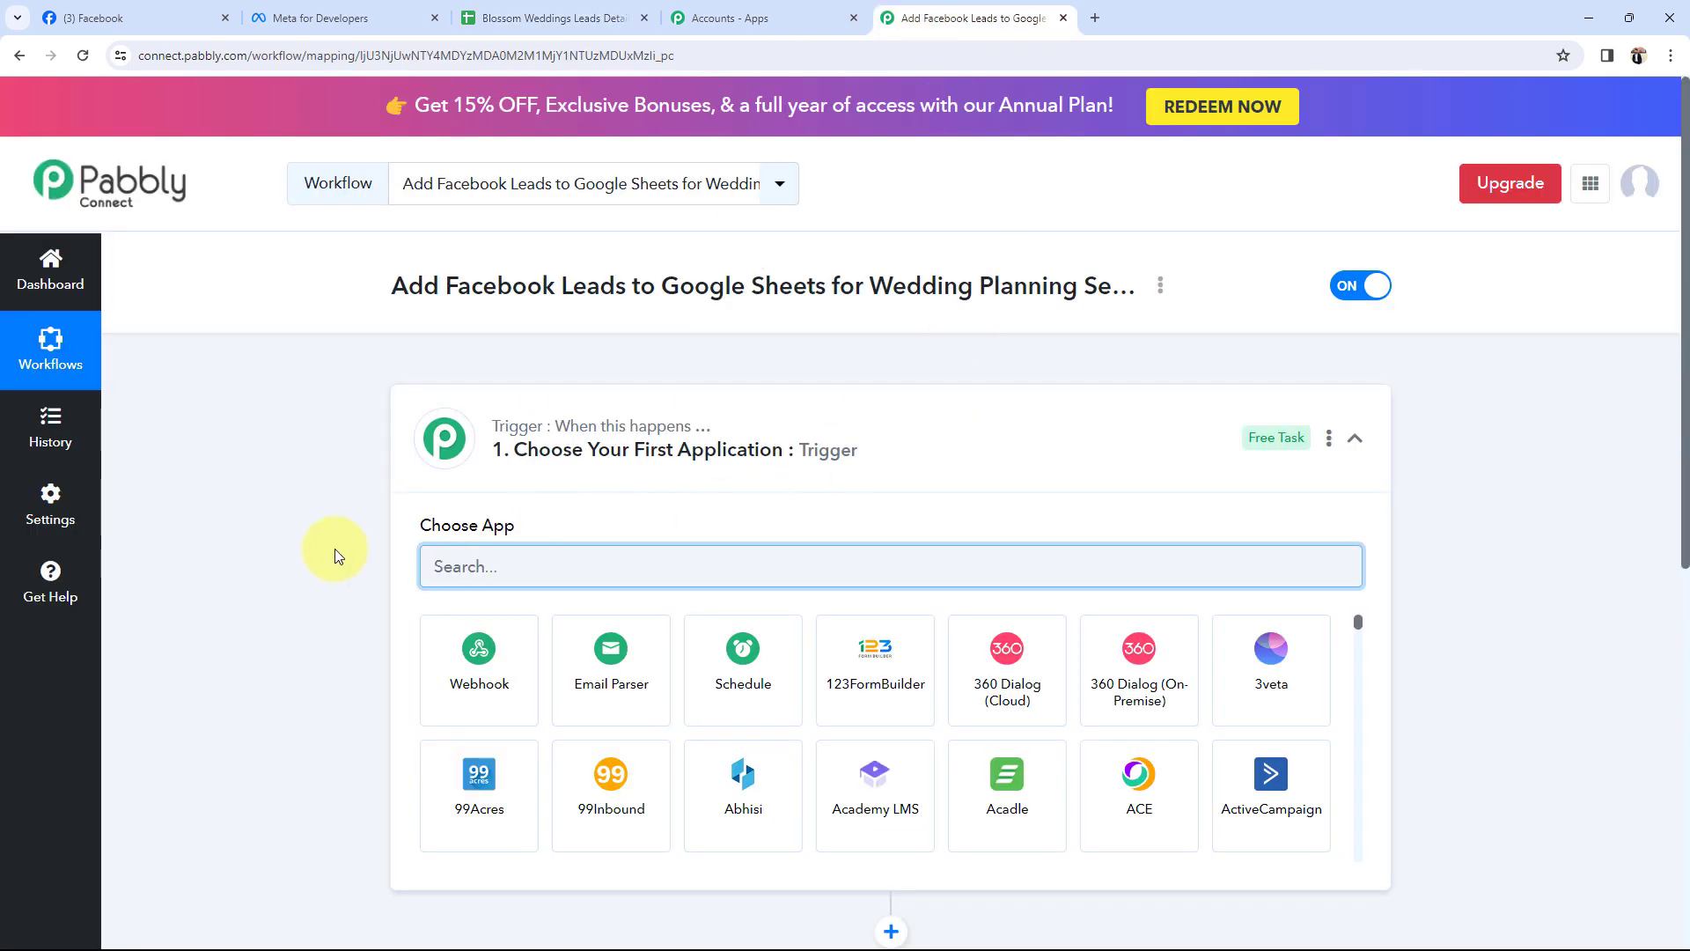
- Set the trigger to Facebook Lead Ads with the New Lead (Instant) event
text(faceb)
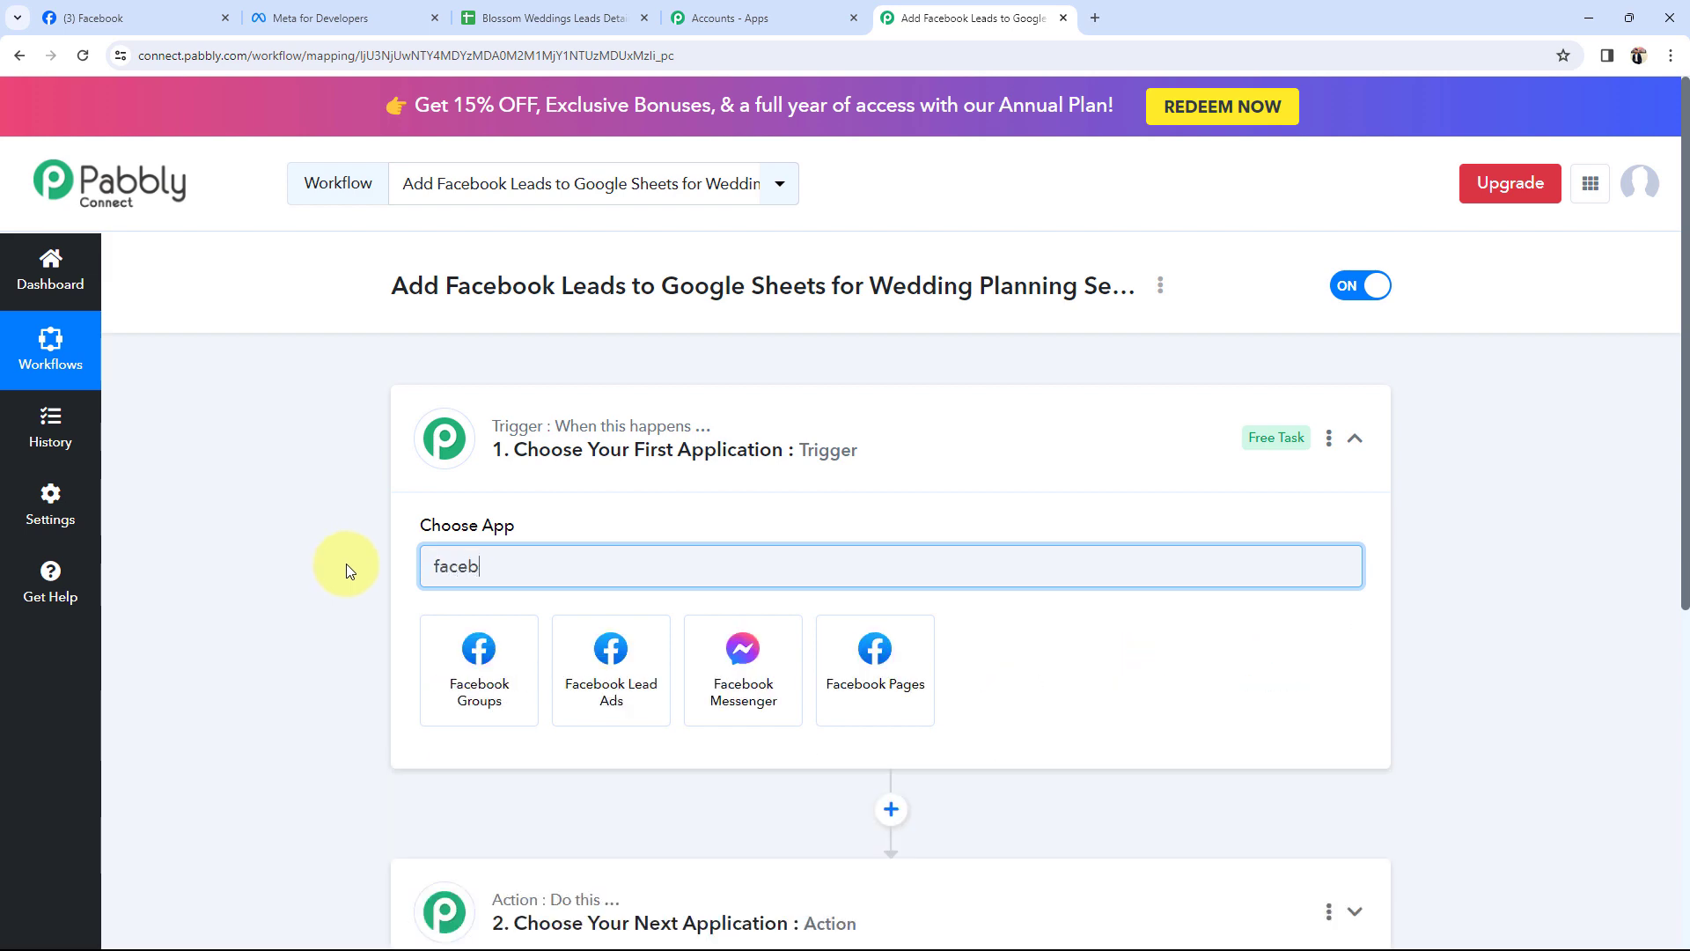
click(604, 673)
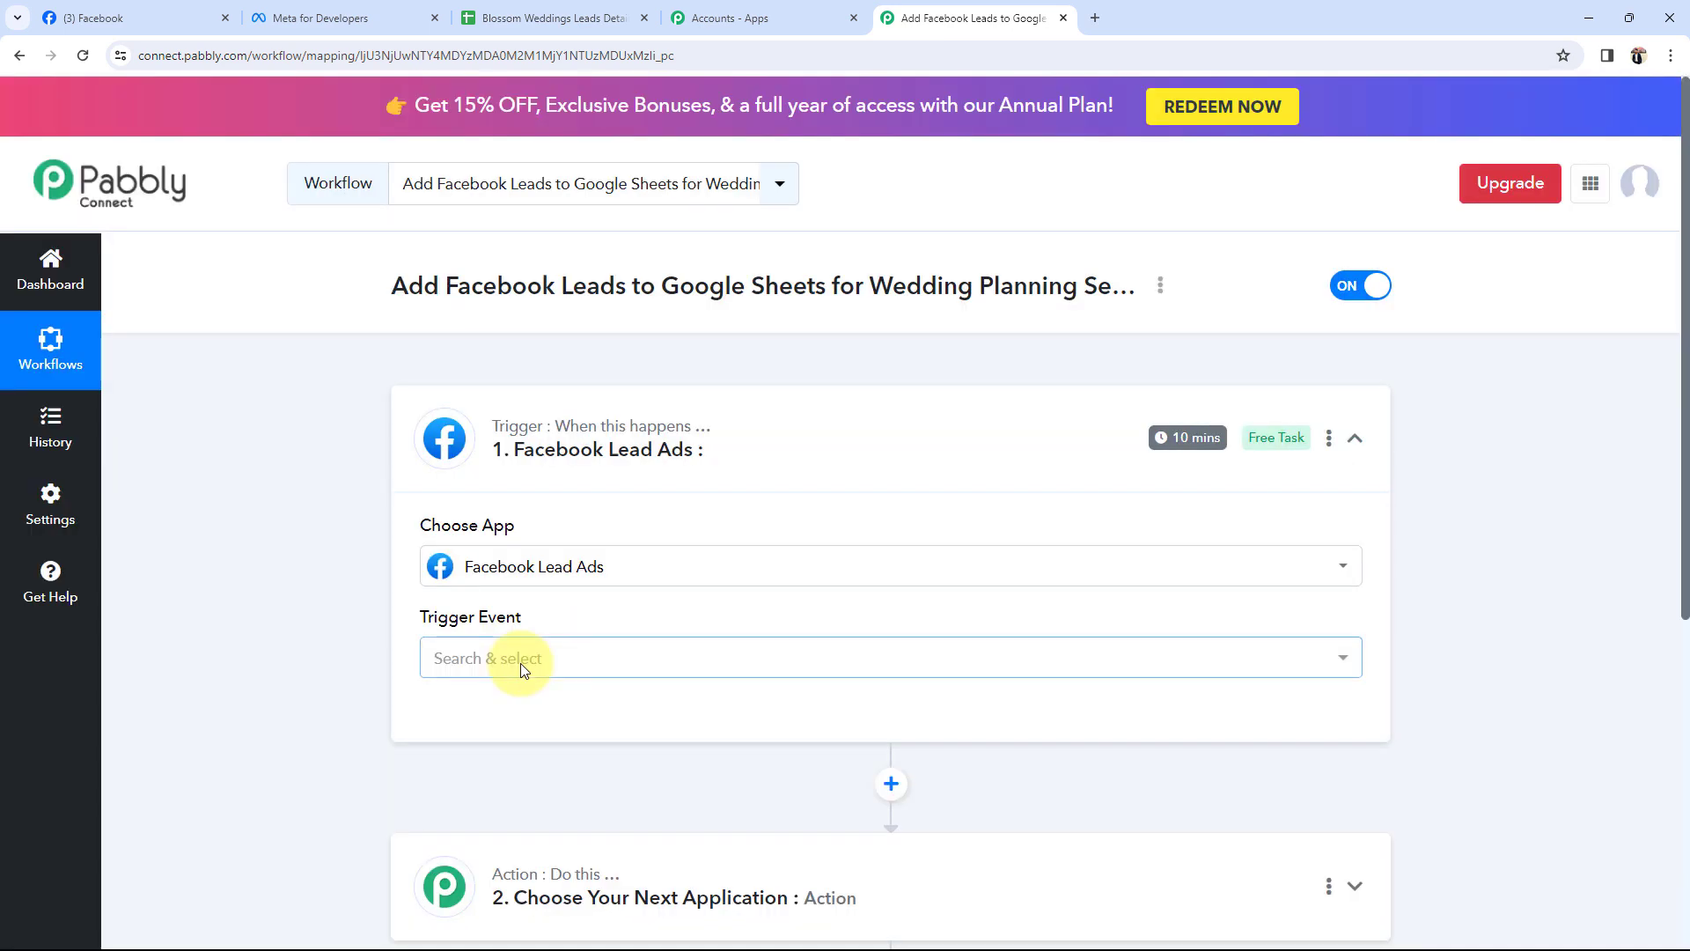
click(520, 664)
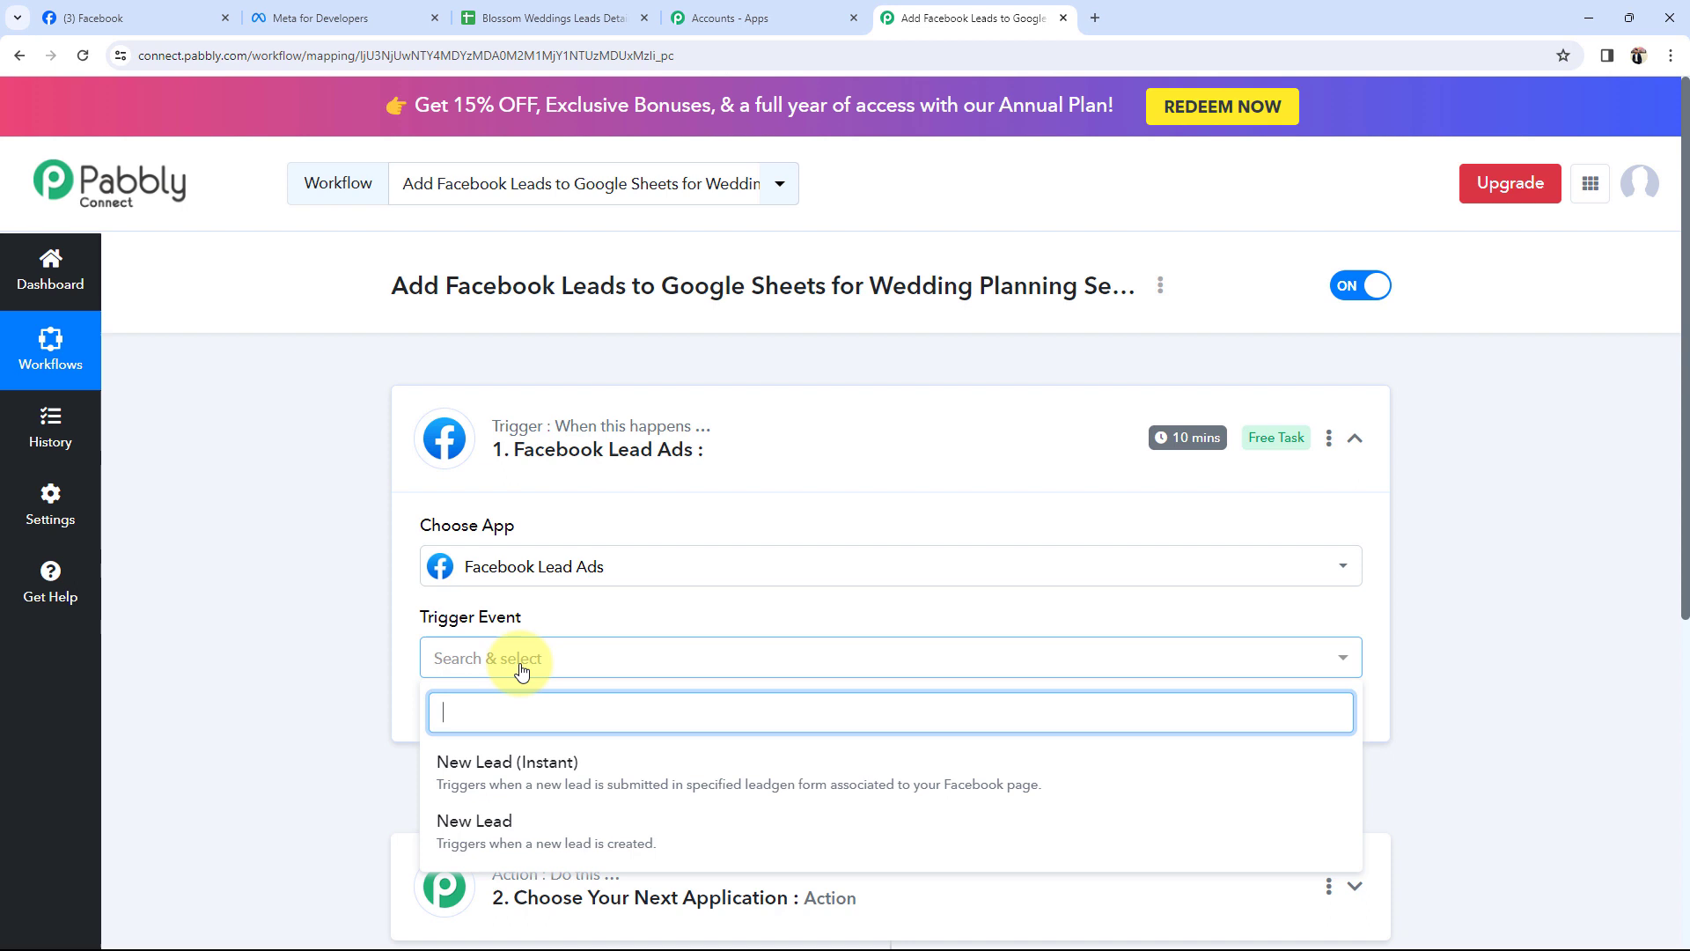
click(476, 748)
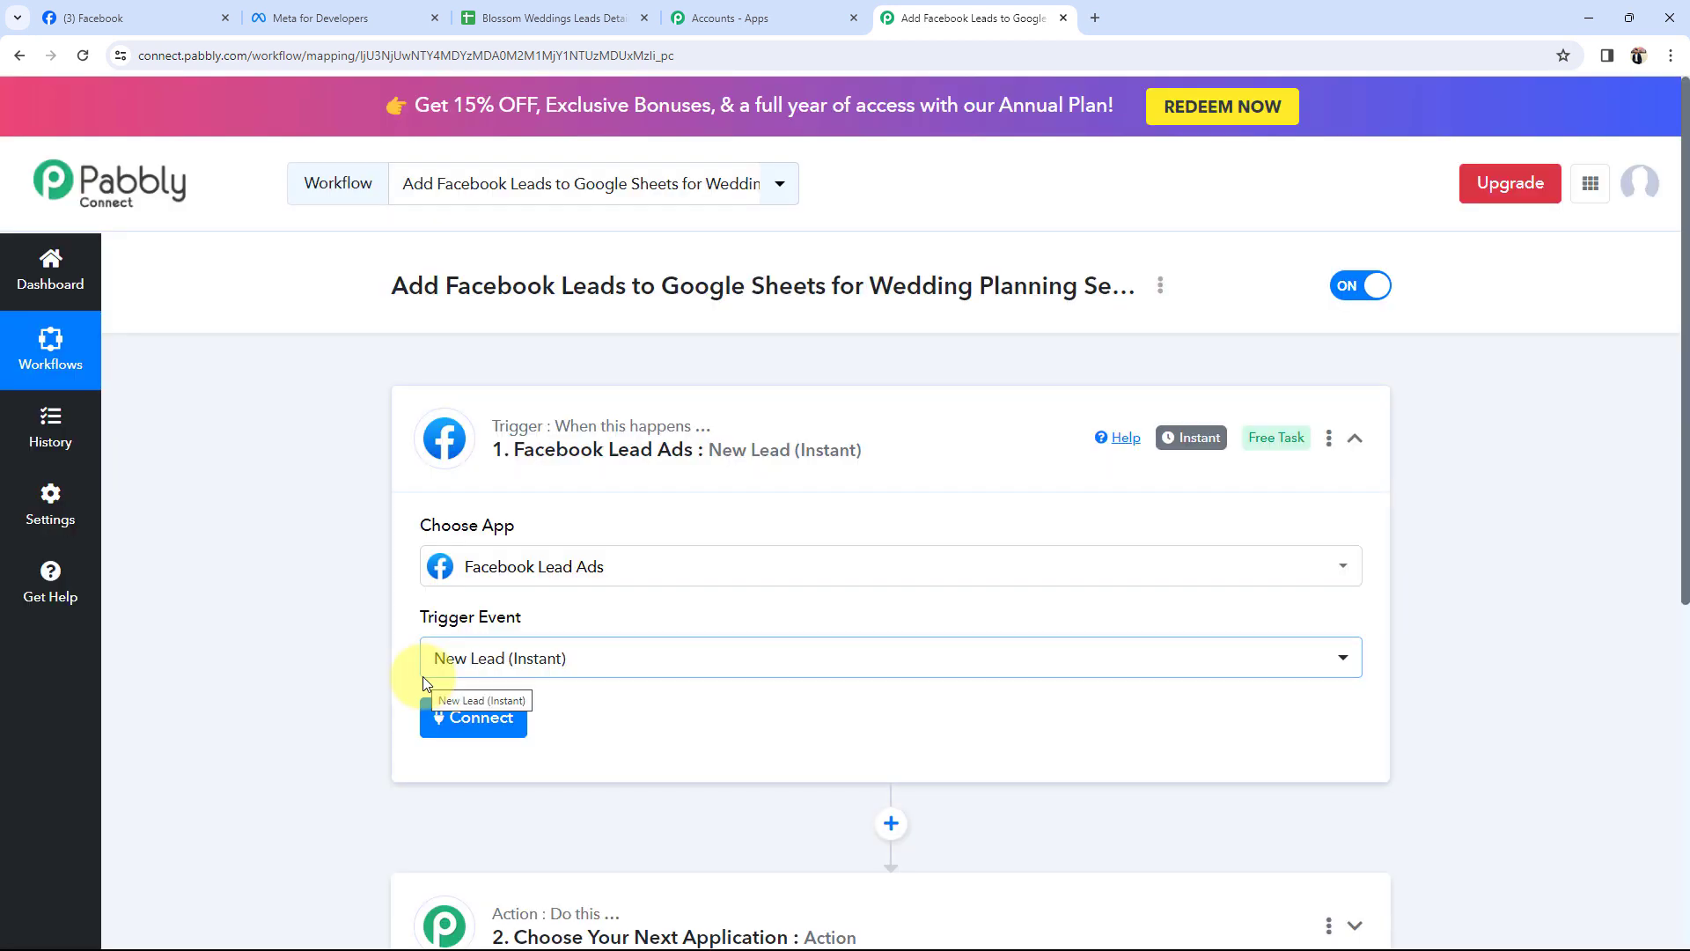
- Set the action to Google Sheets with the Add New Row event
scroll(313, 789, down, 1)
click(519, 808)
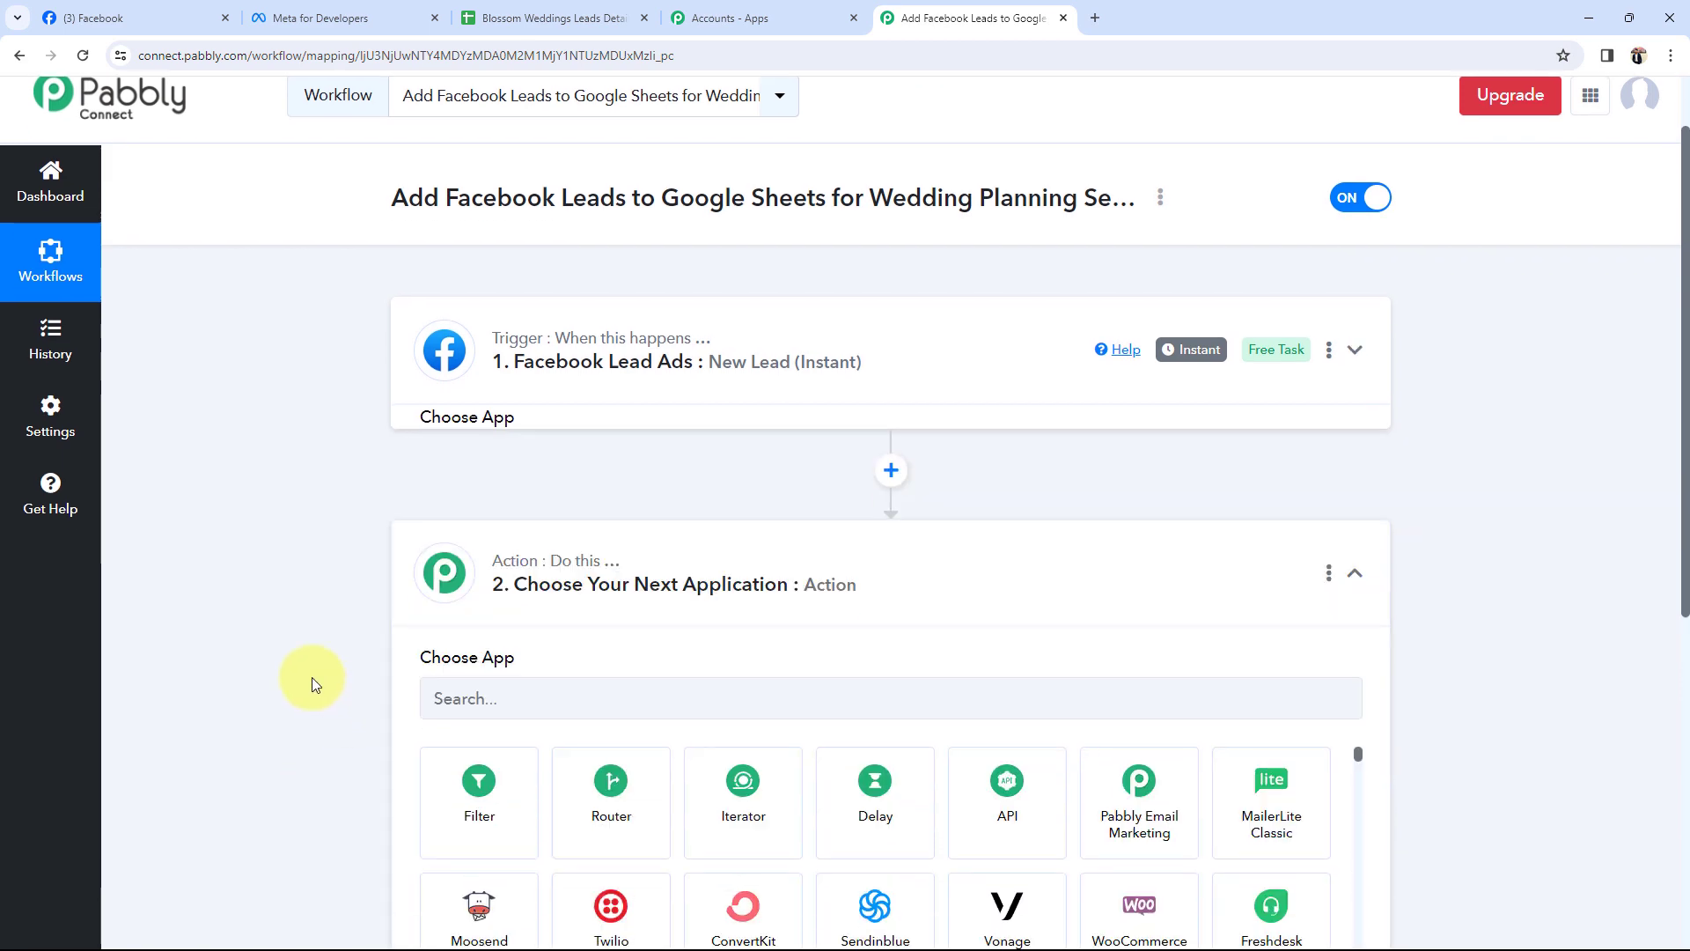
text(g)
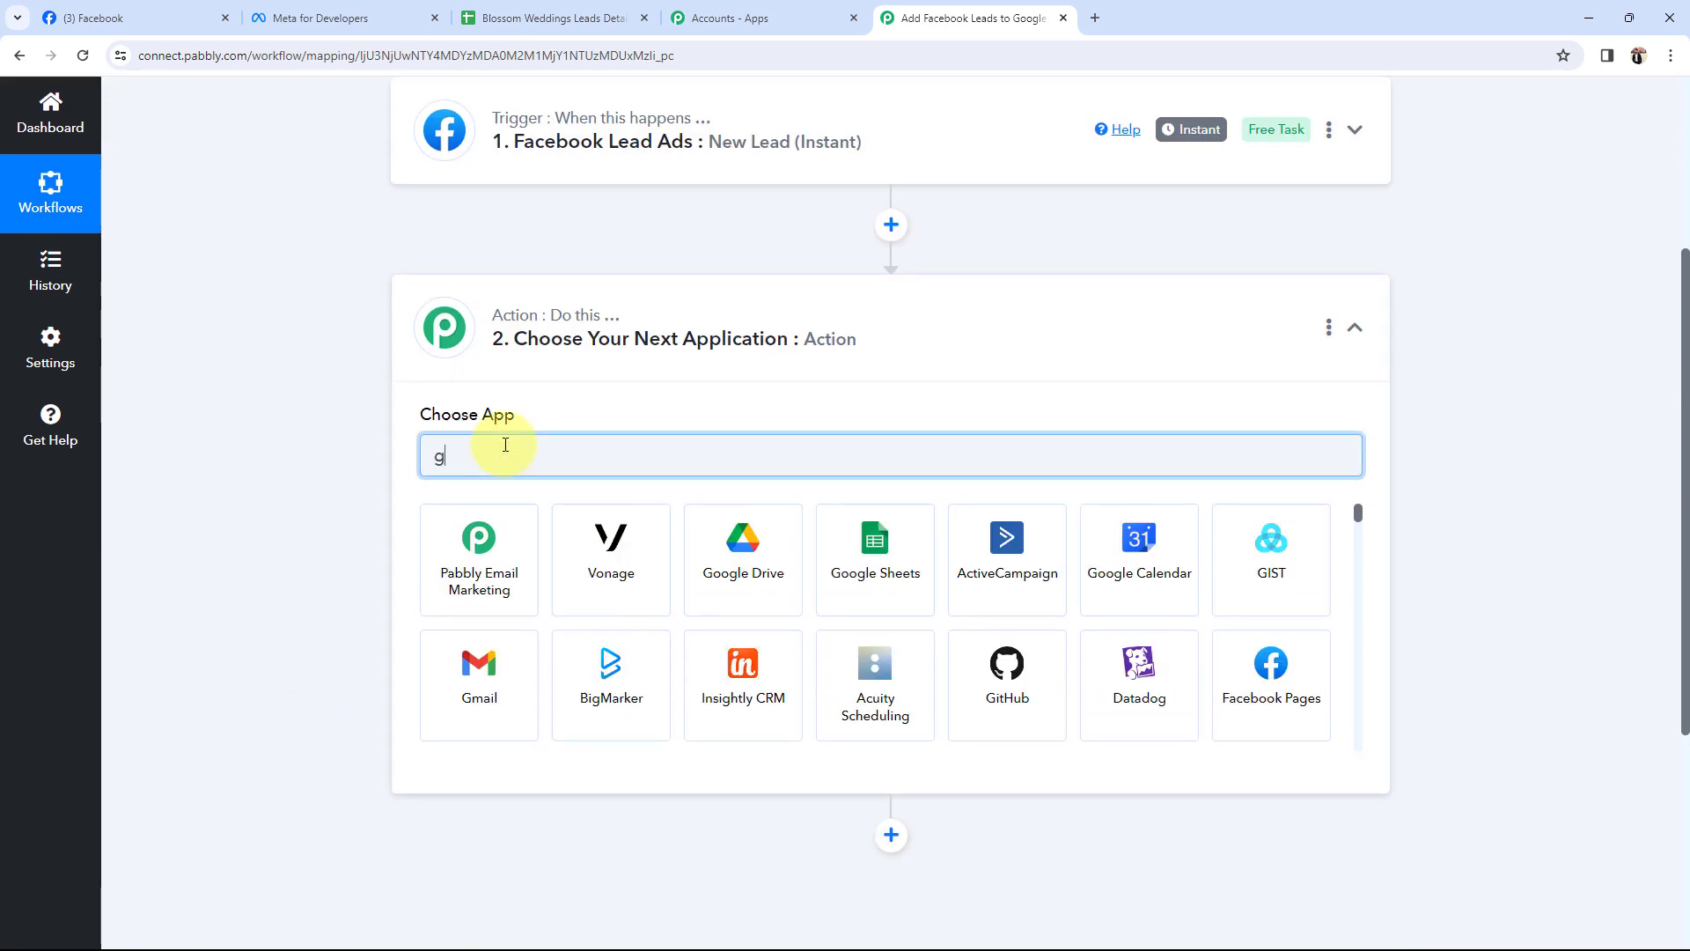
text(oogl)
click(606, 547)
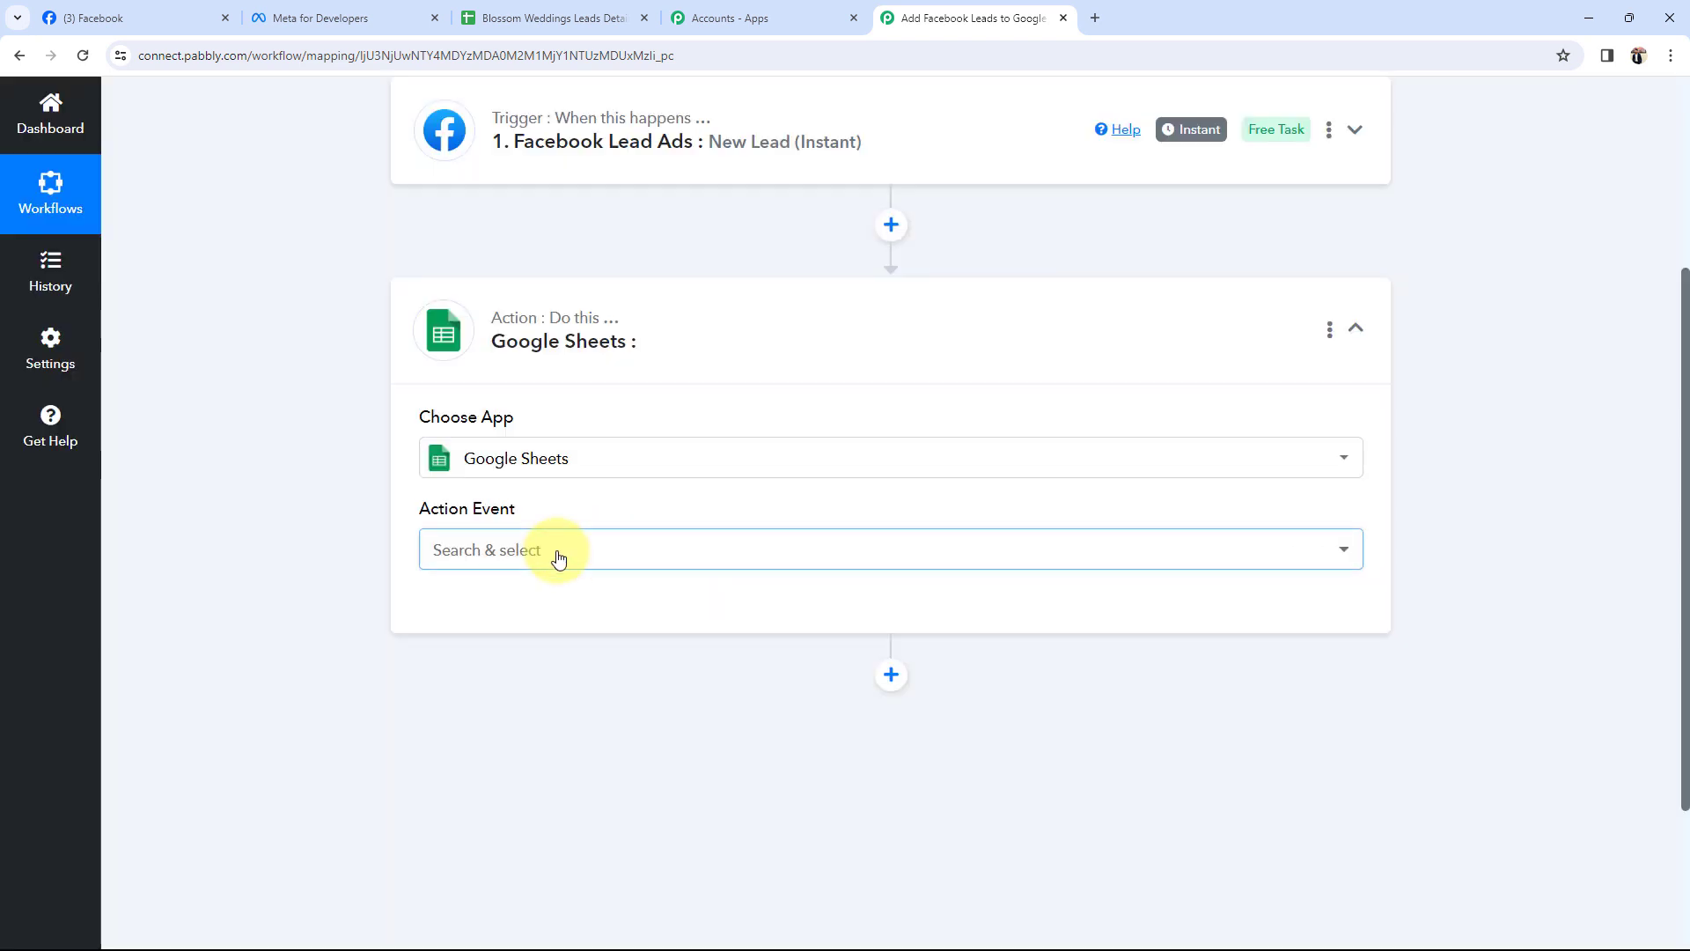
click(608, 550)
click(482, 227)
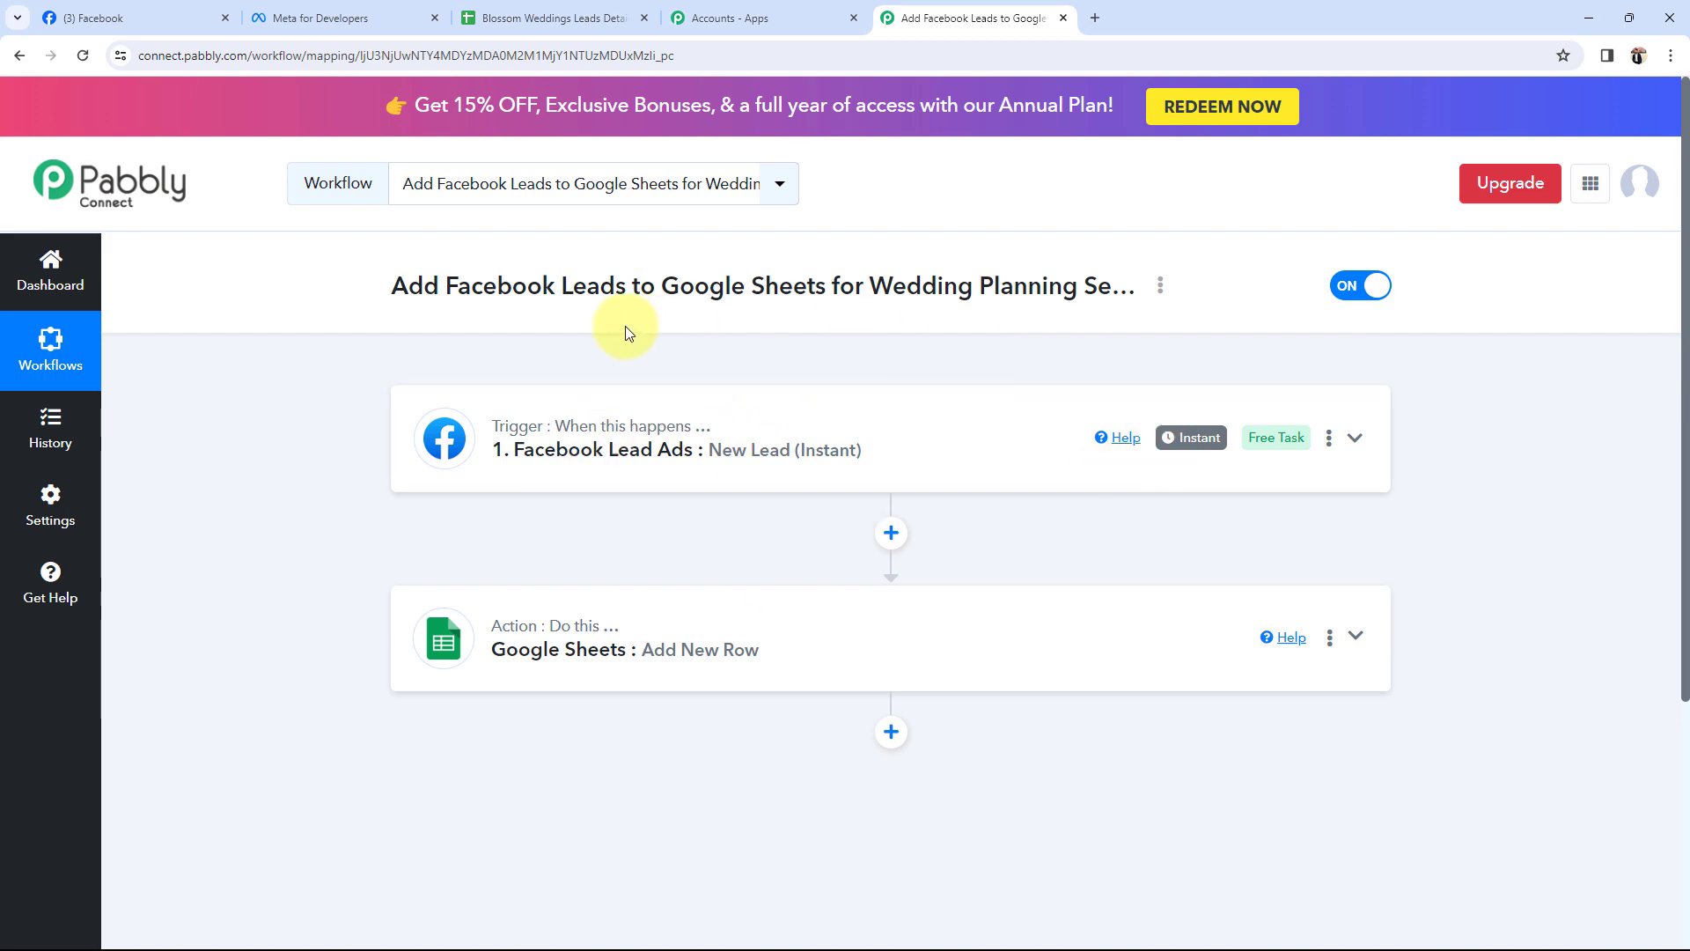
- Expand the Facebook Lead Ads trigger and authorise a new Facebook Lead Ads connection for it
click(141, 17)
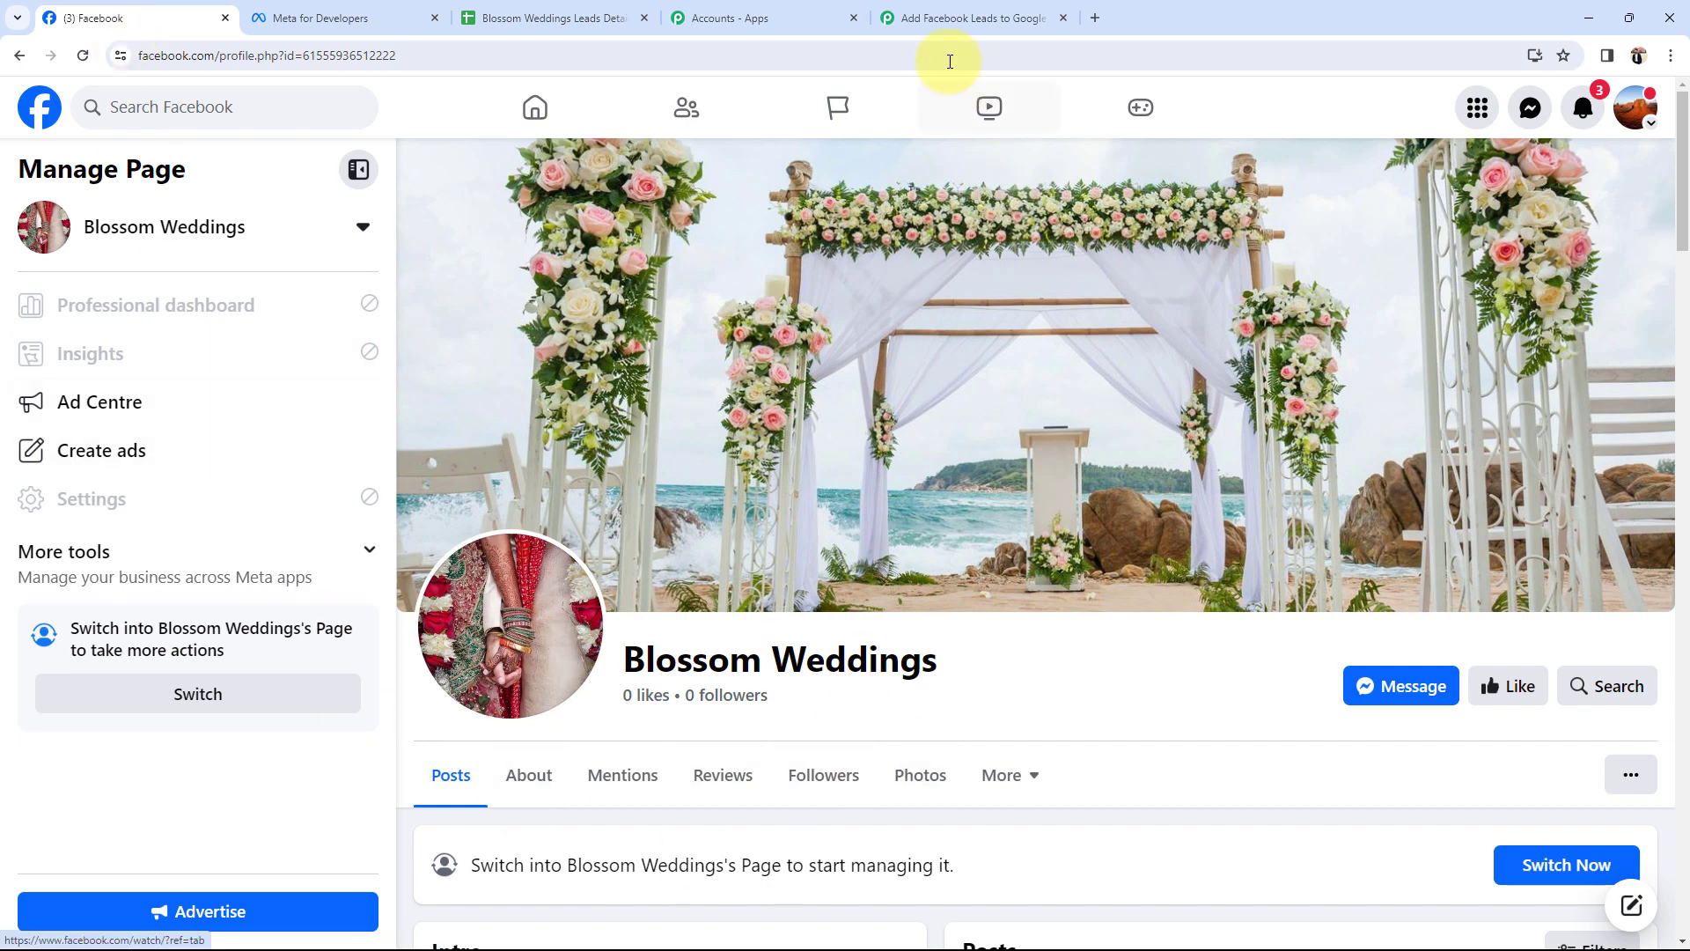
click(964, 18)
click(685, 375)
scroll(256, 614, down, 2)
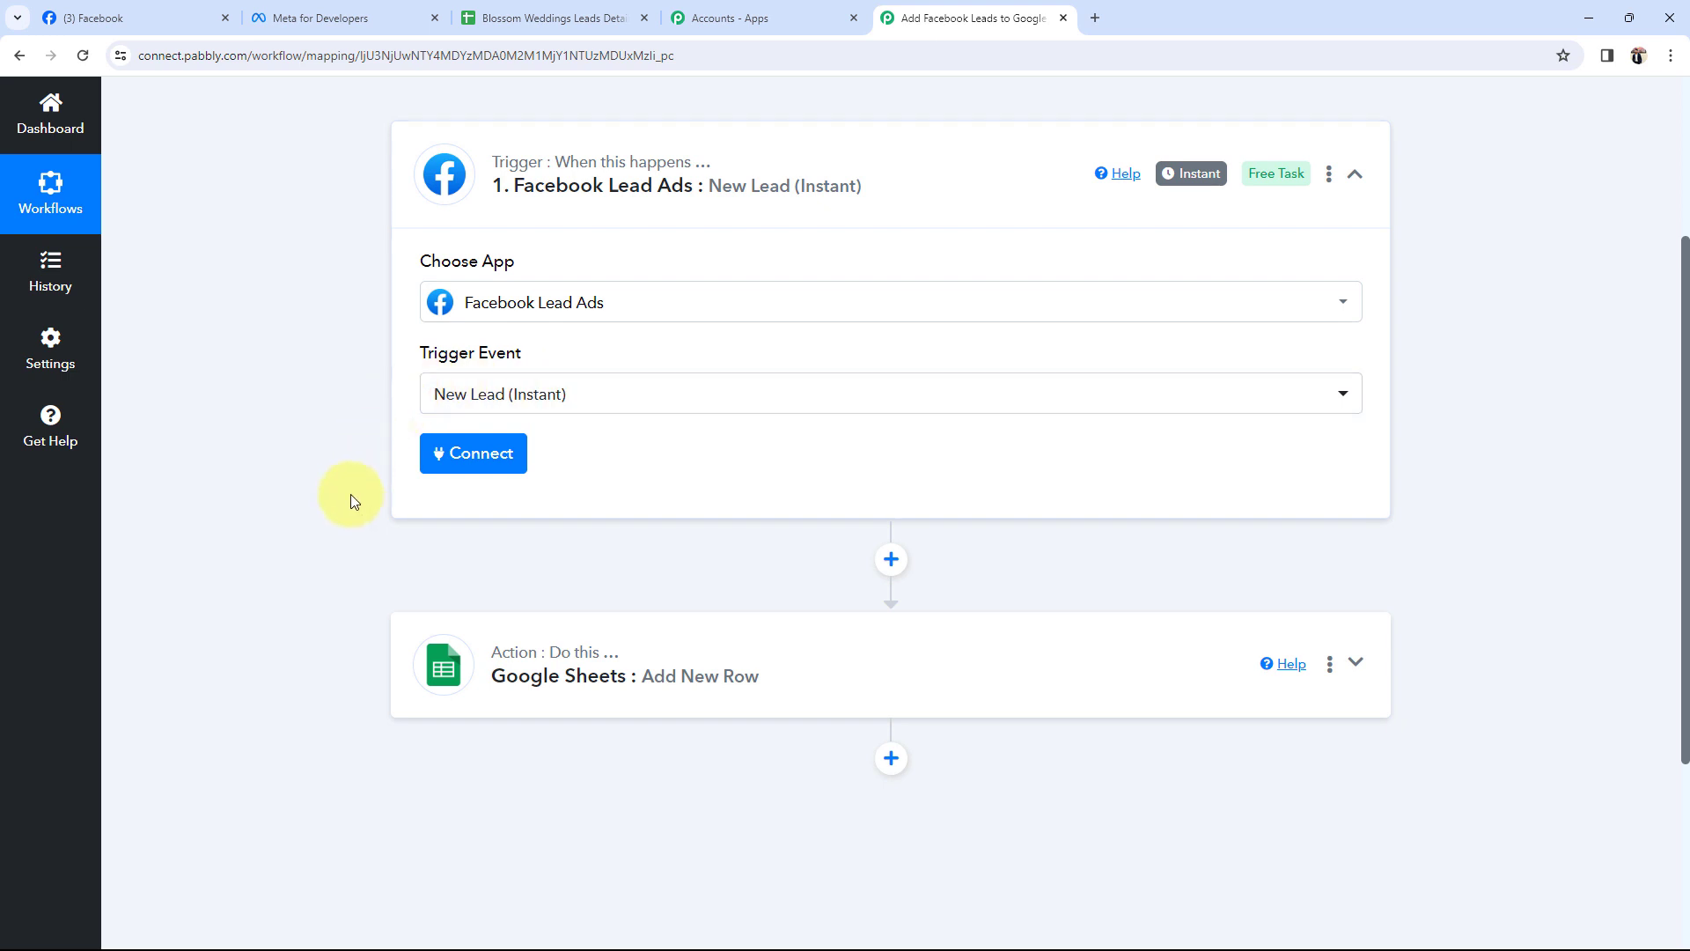
click(466, 451)
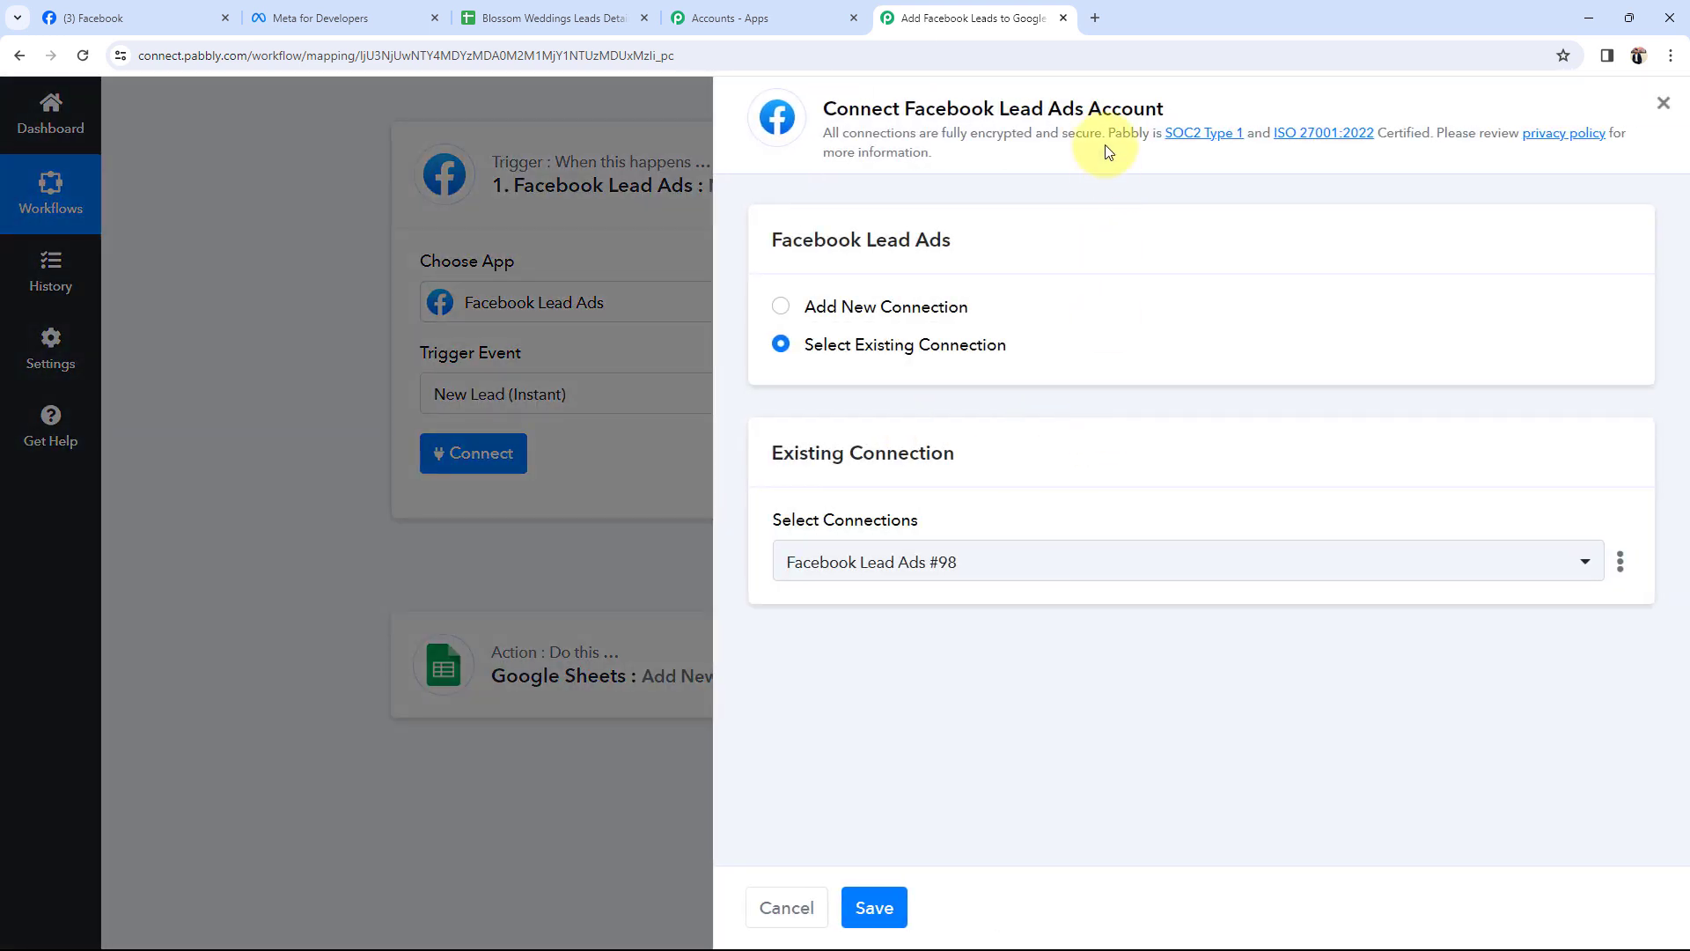
drag(901, 108, 1241, 91)
click(1199, 214)
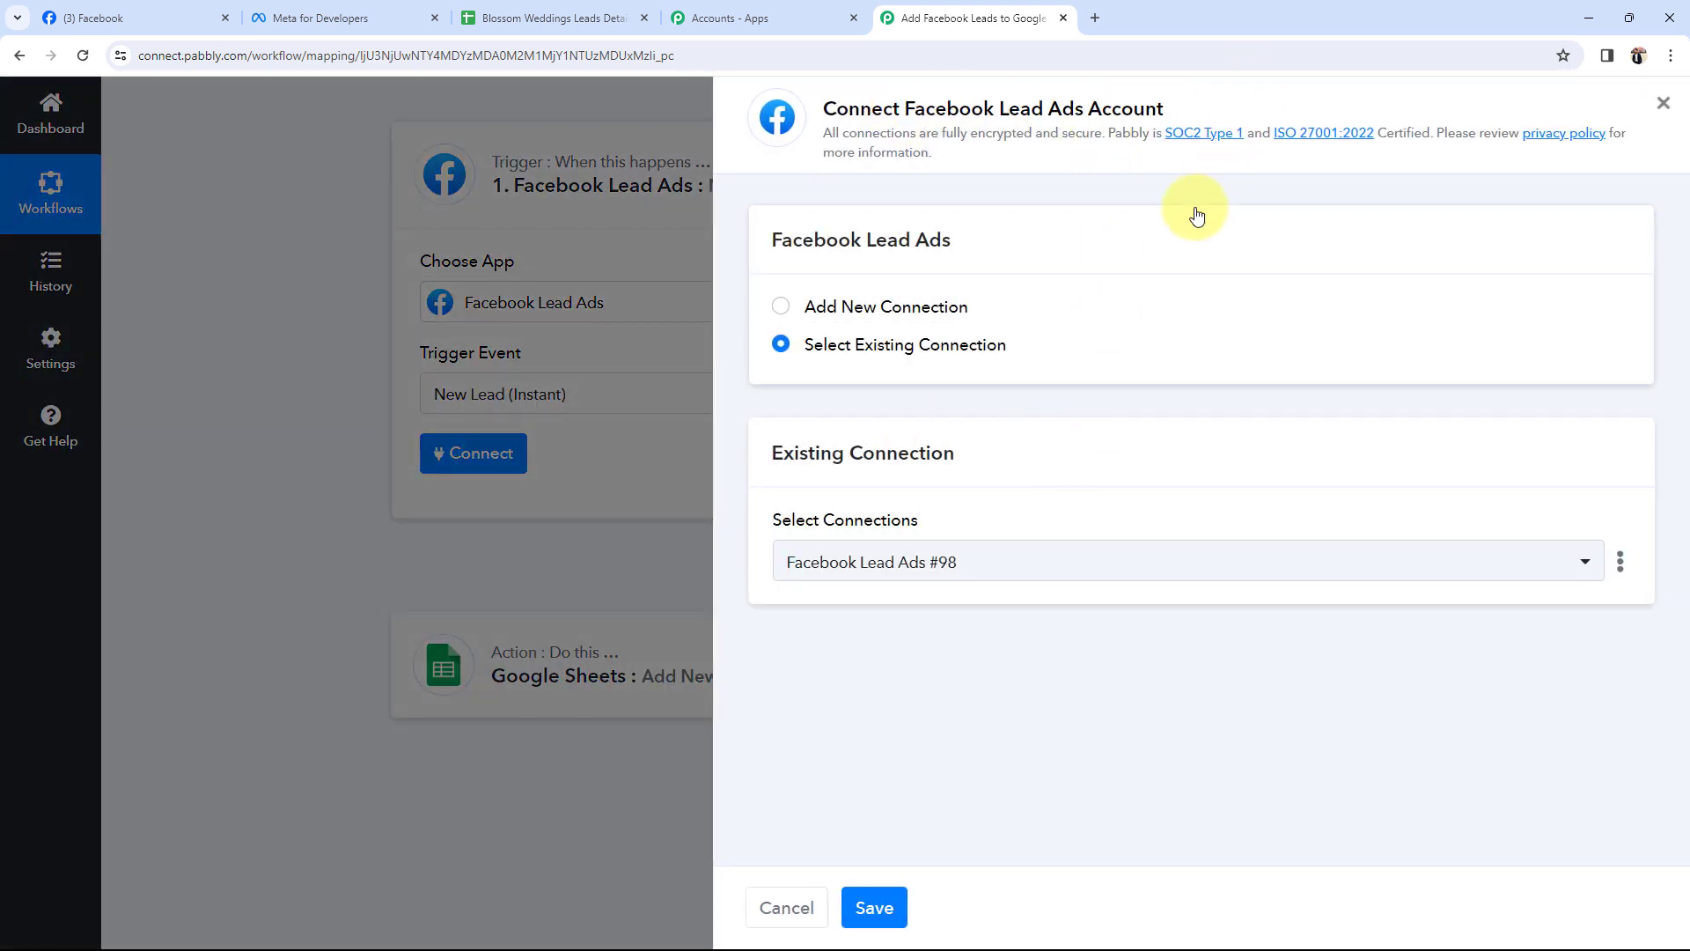
click(779, 308)
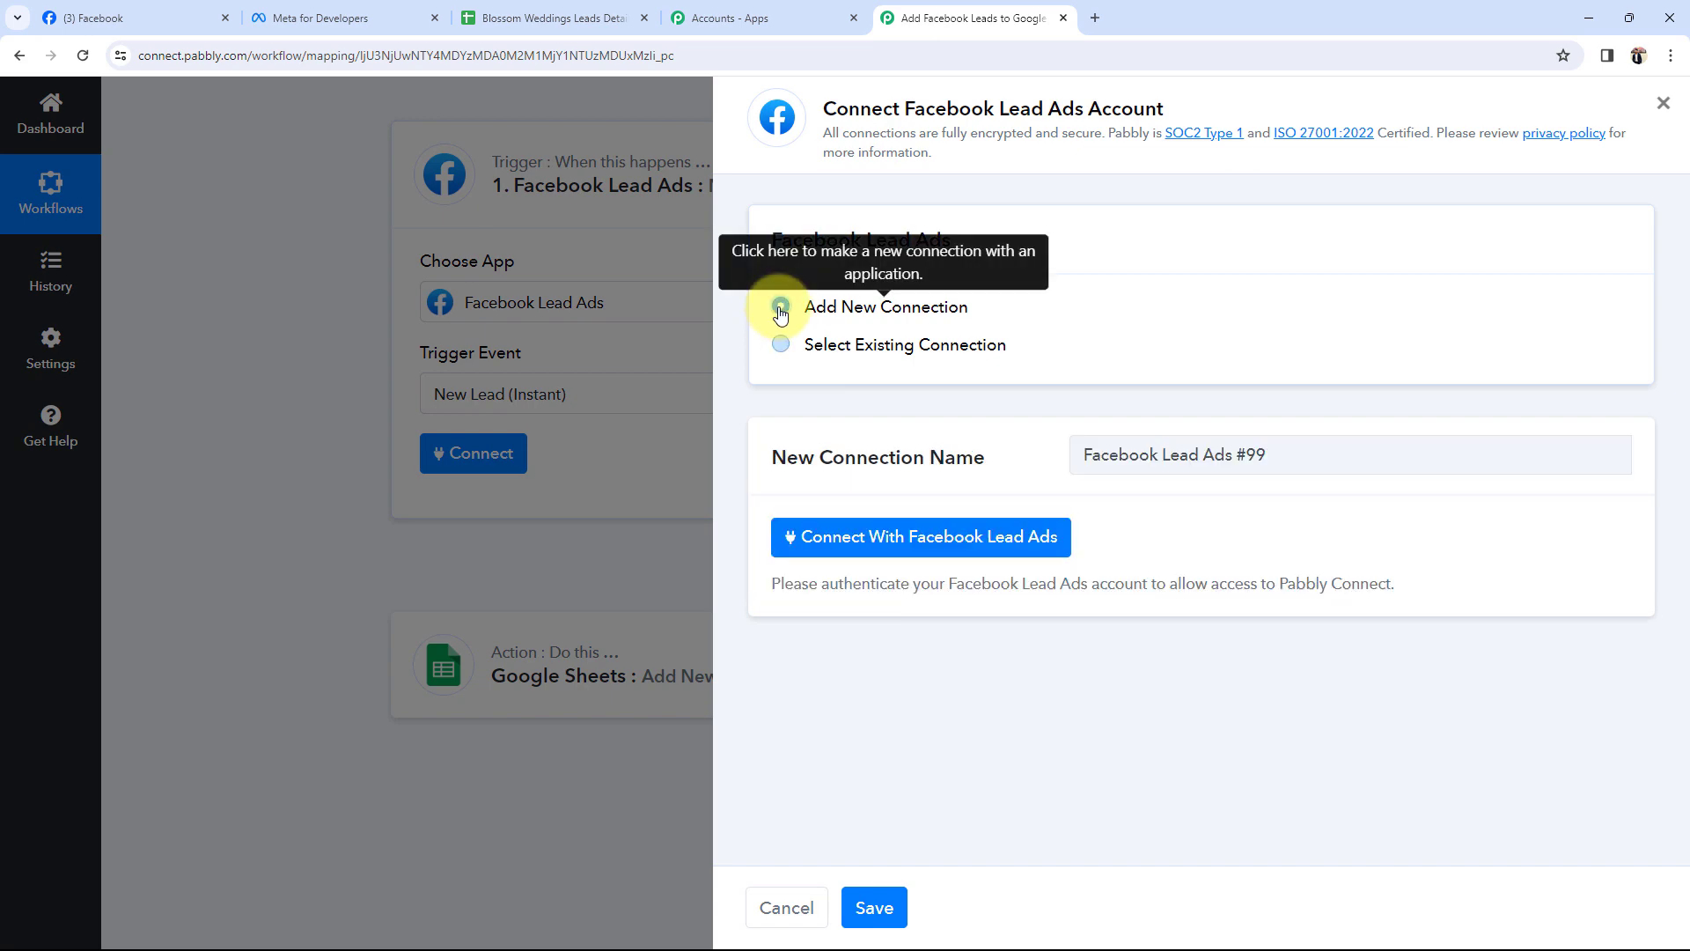
click(829, 546)
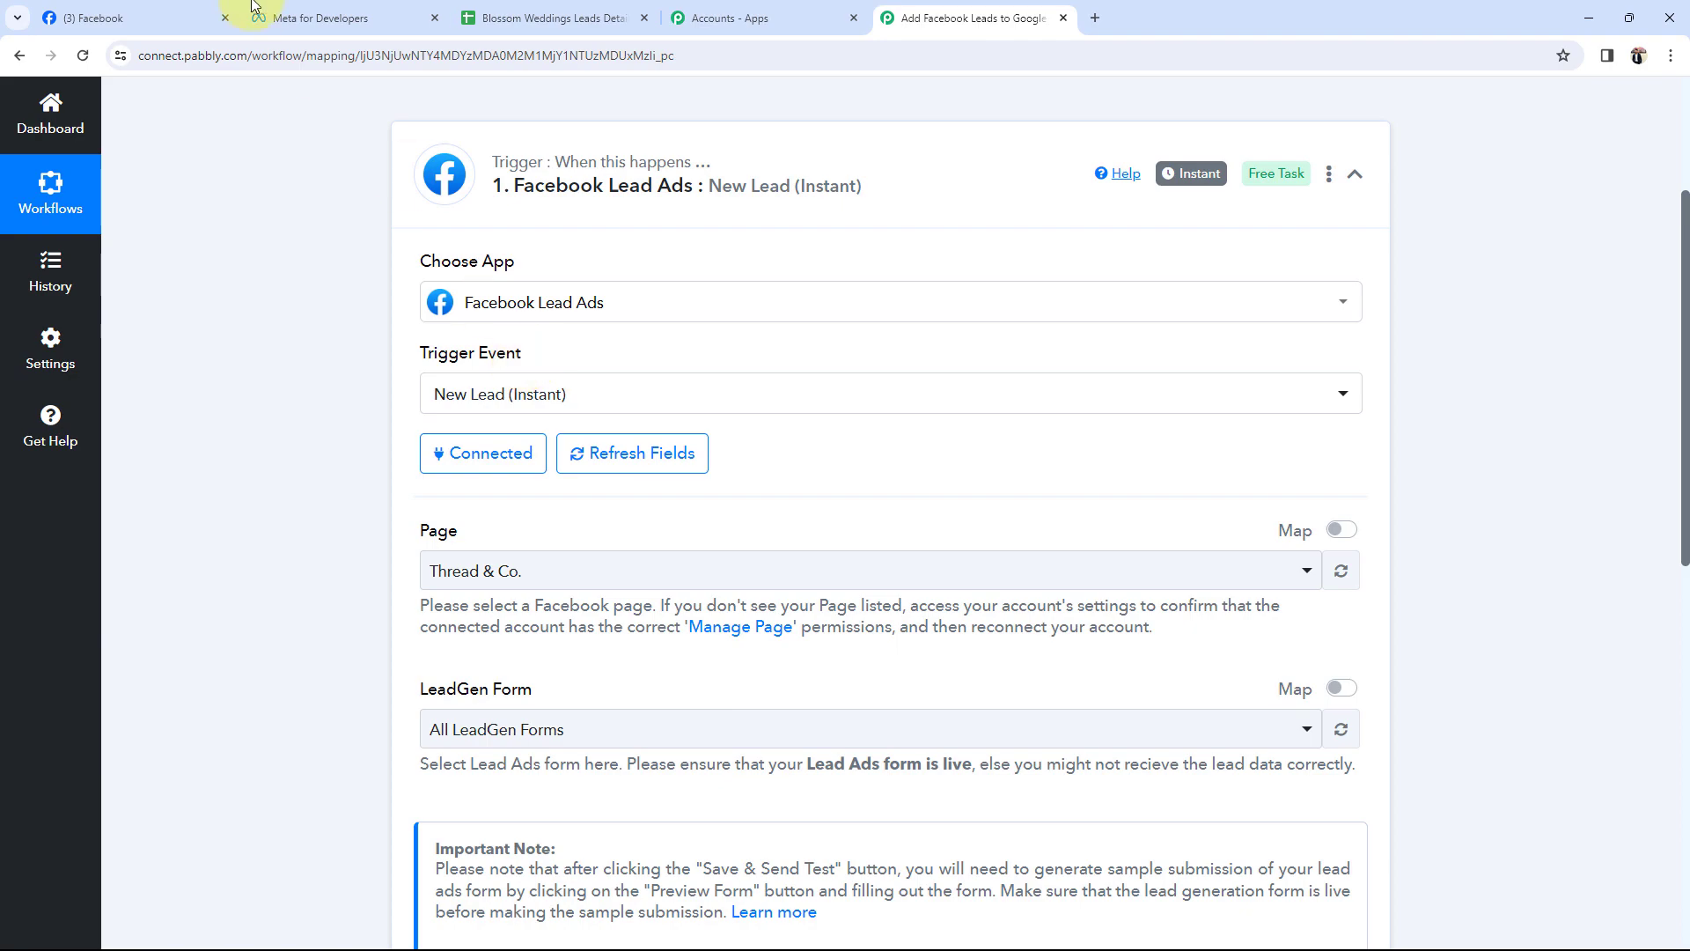
- Confirm the page name on Facebook, then choose Blossom Weddings as the trigger's Page
click(123, 18)
click(986, 17)
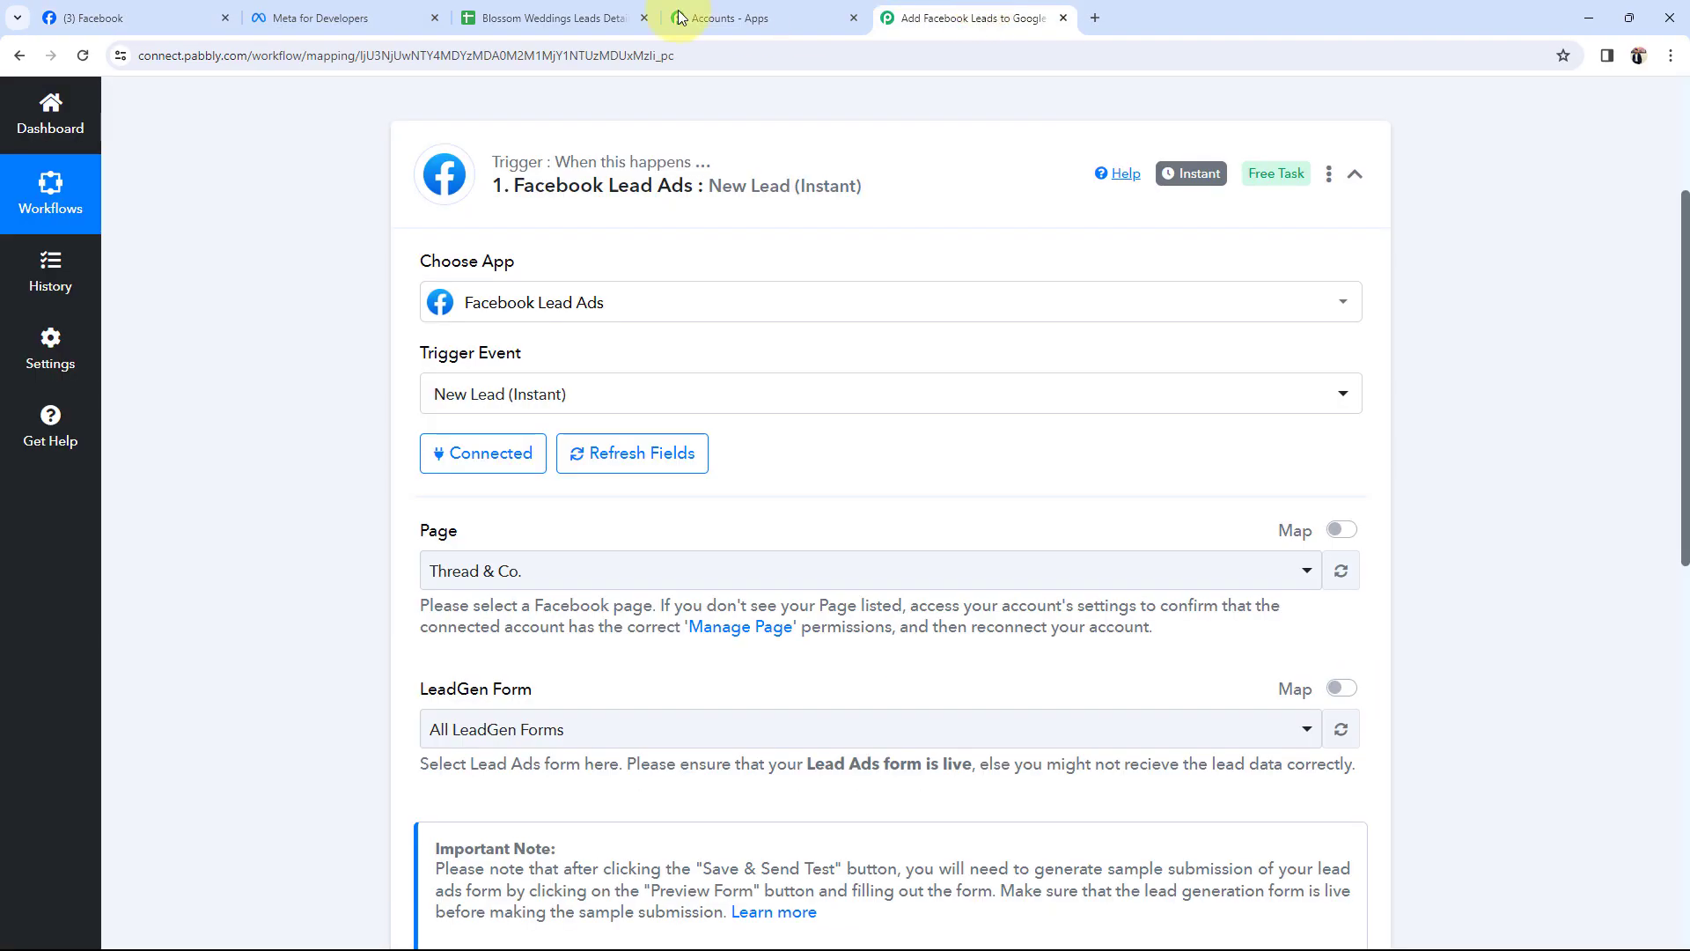
scroll(369, 440, down, 3)
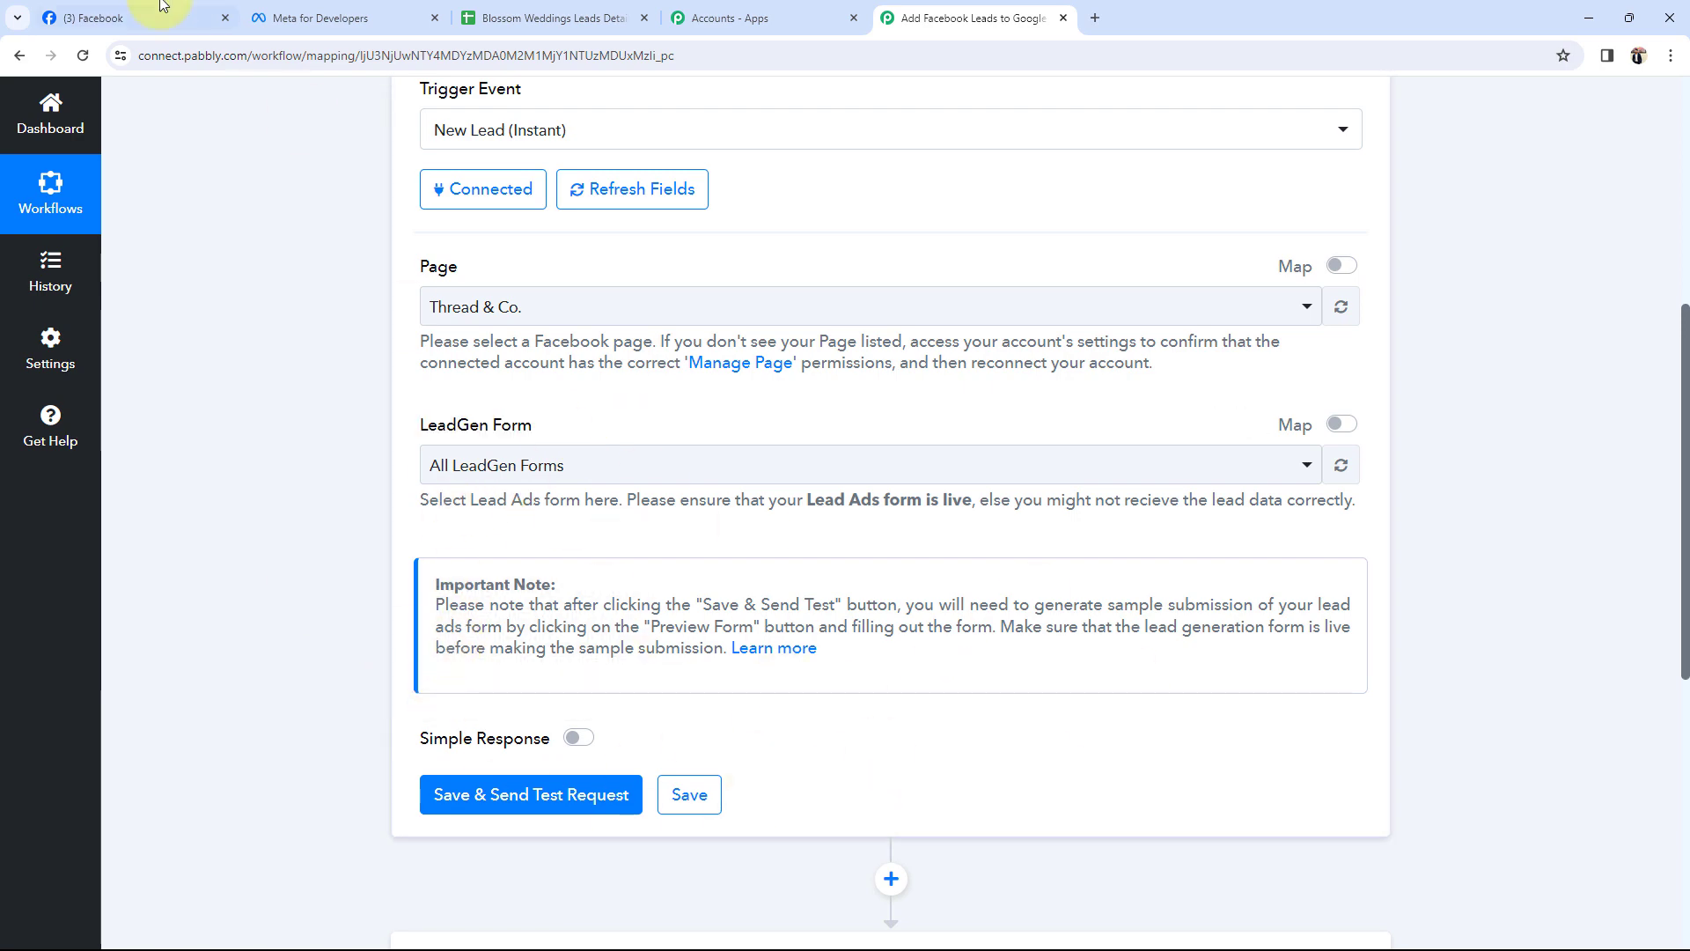
click(132, 17)
drag(625, 660, 1001, 653)
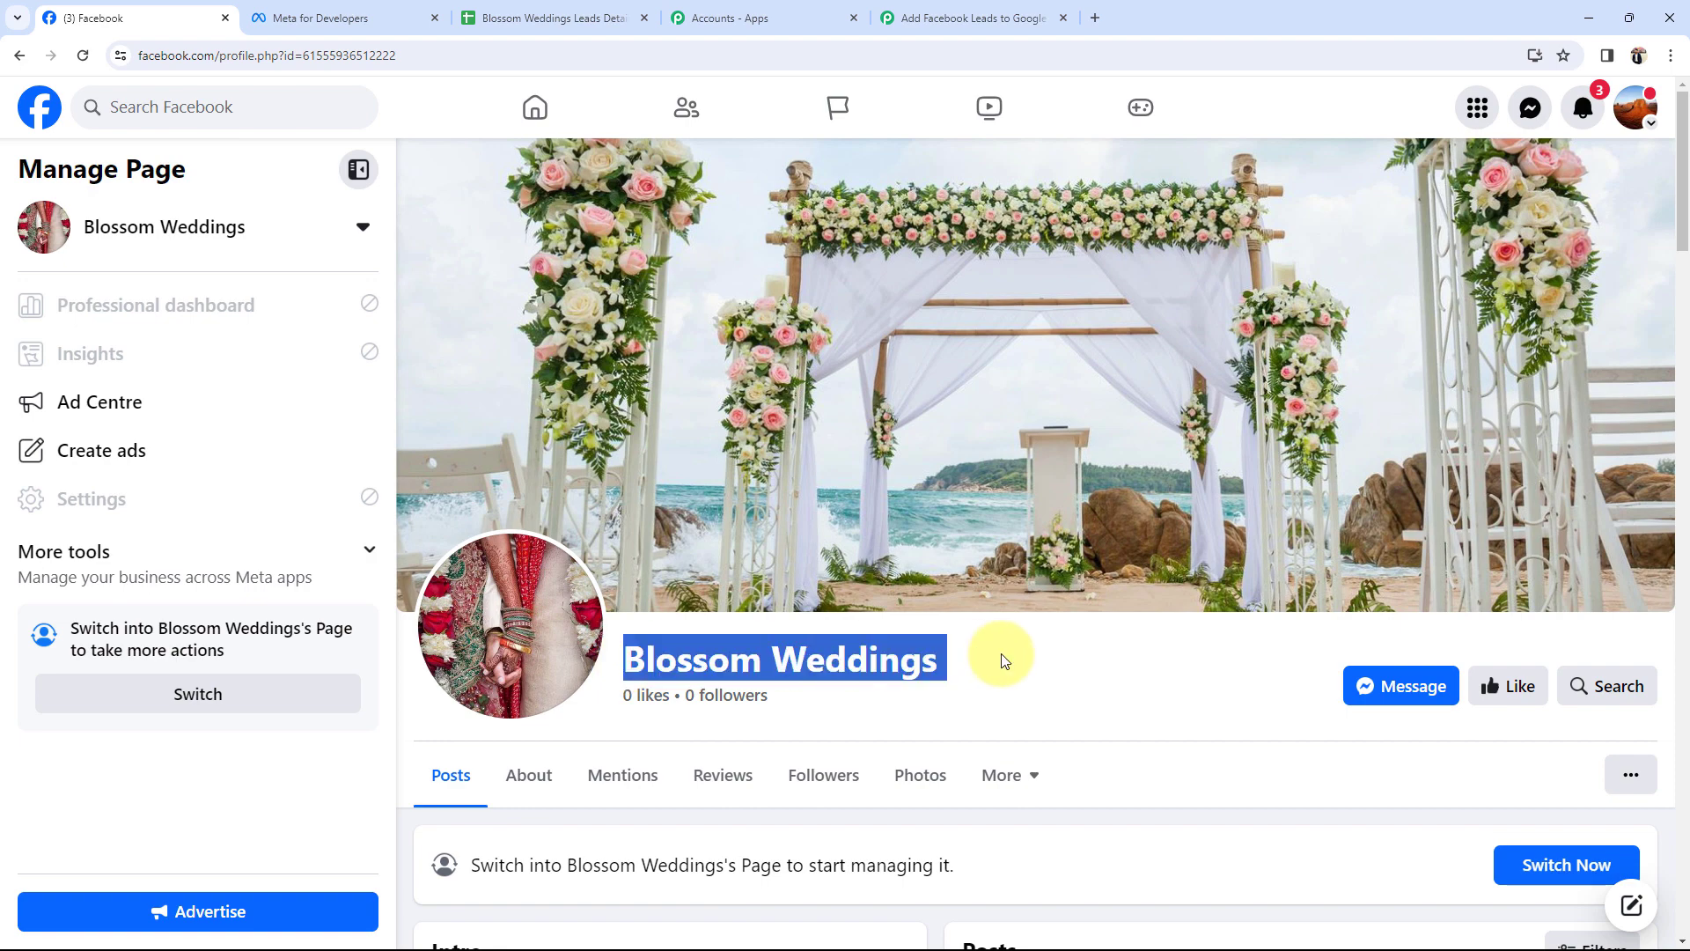
click(981, 7)
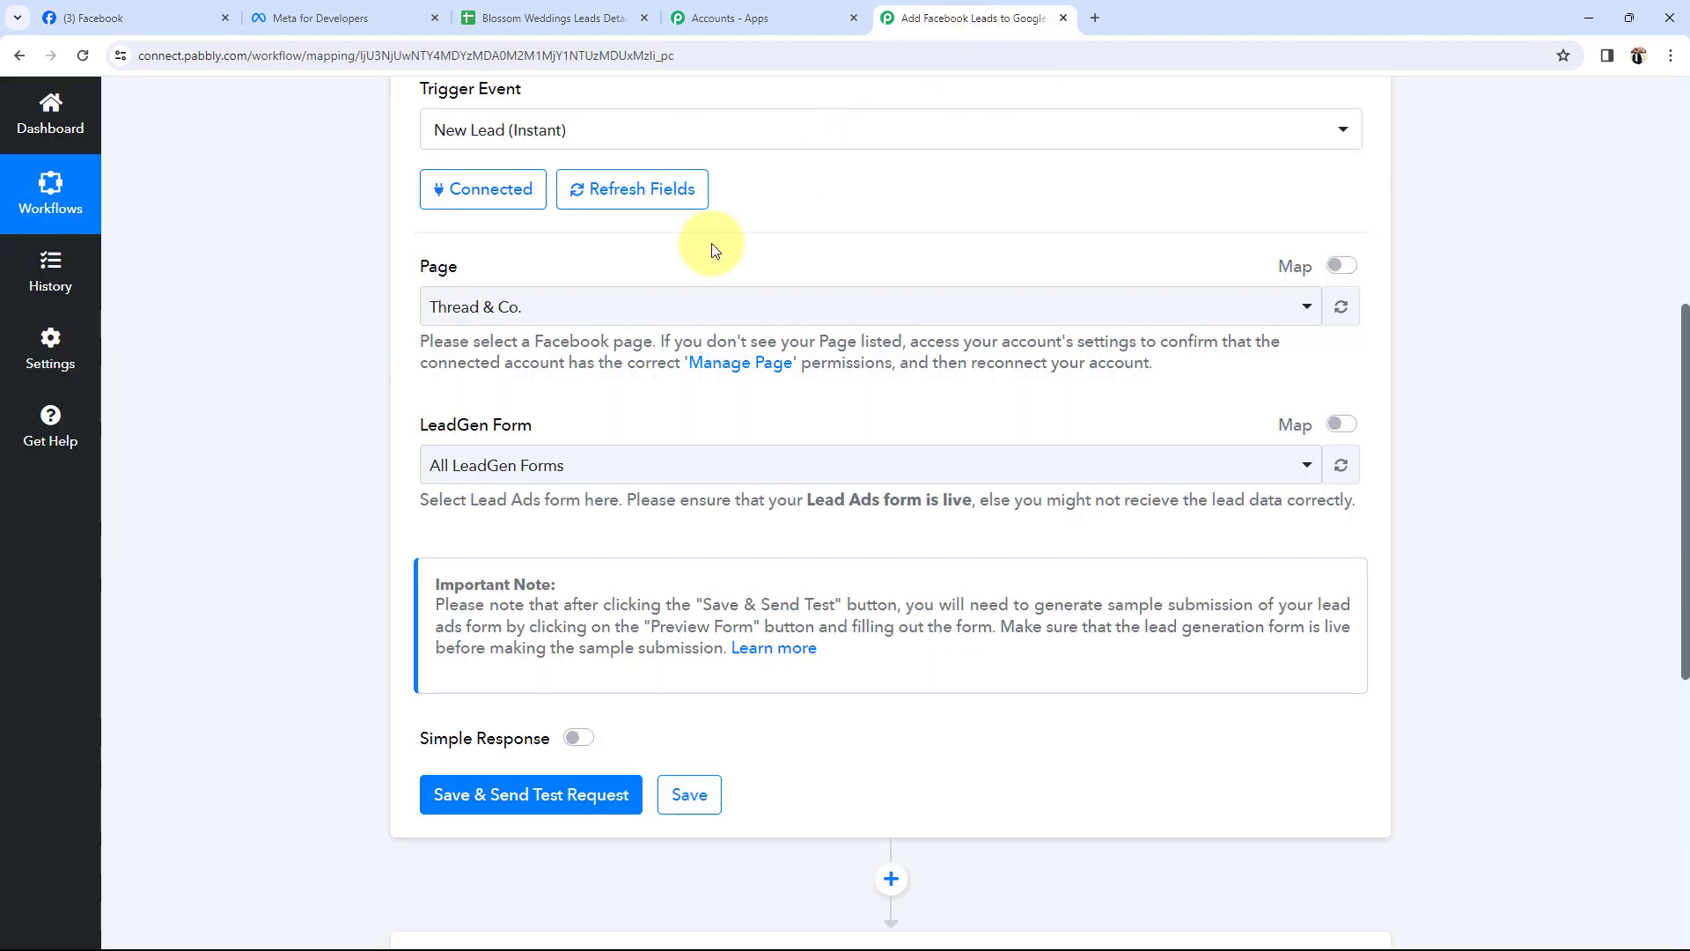
click(484, 304)
click(475, 451)
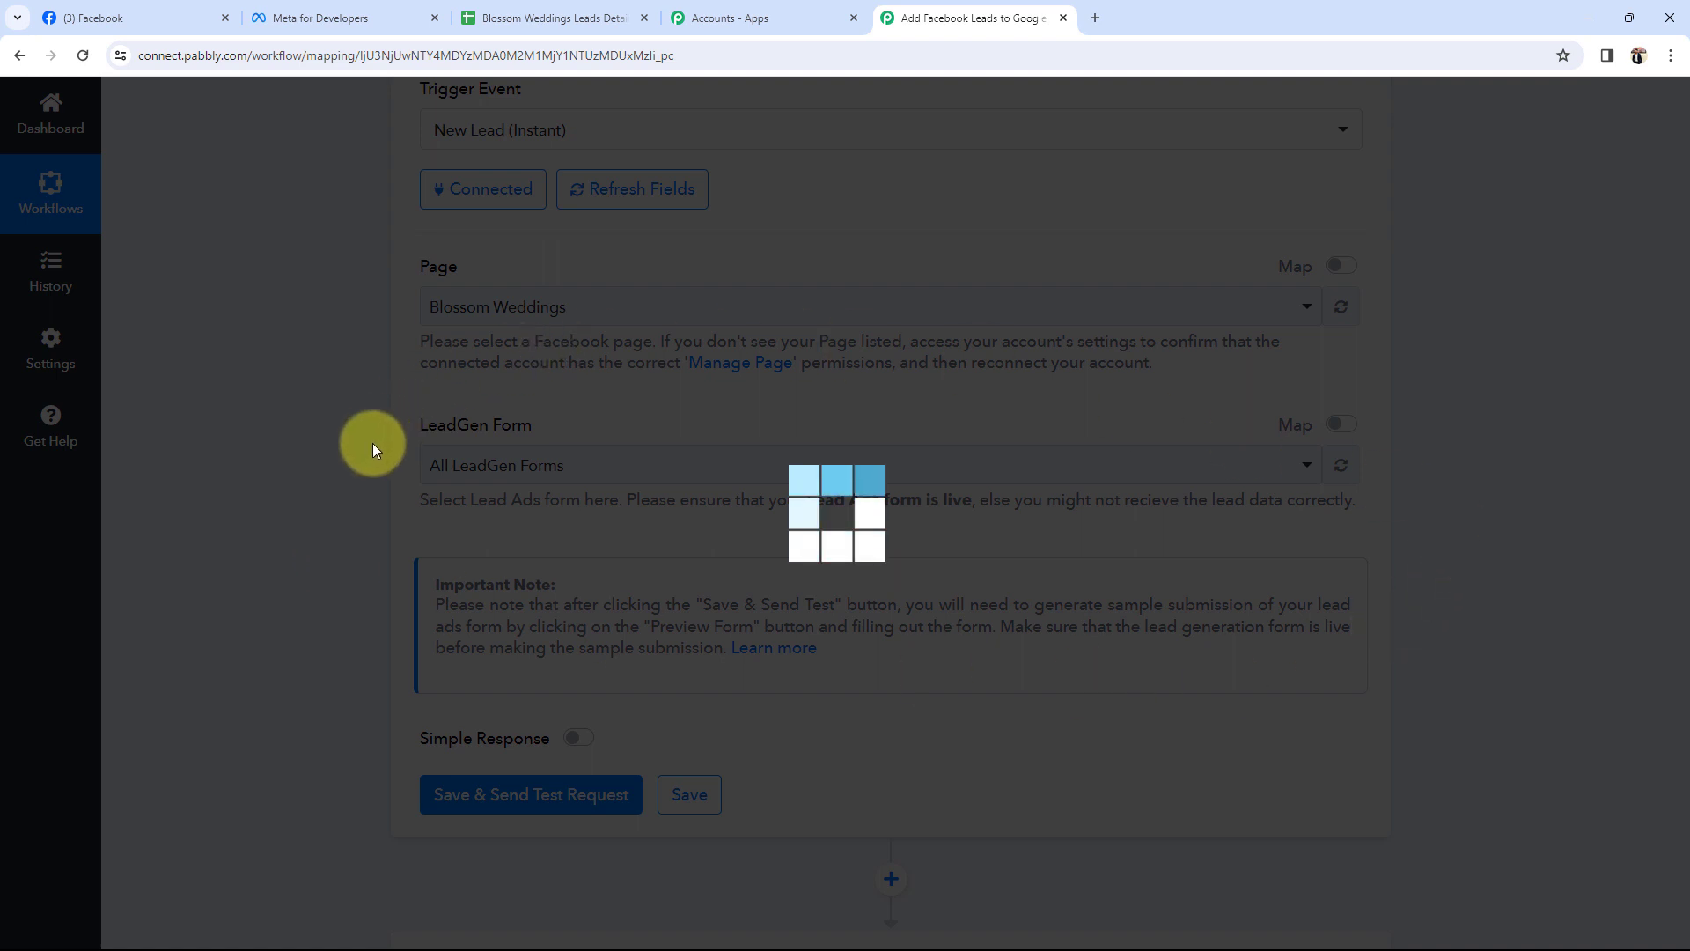
mouse_move(493, 465)
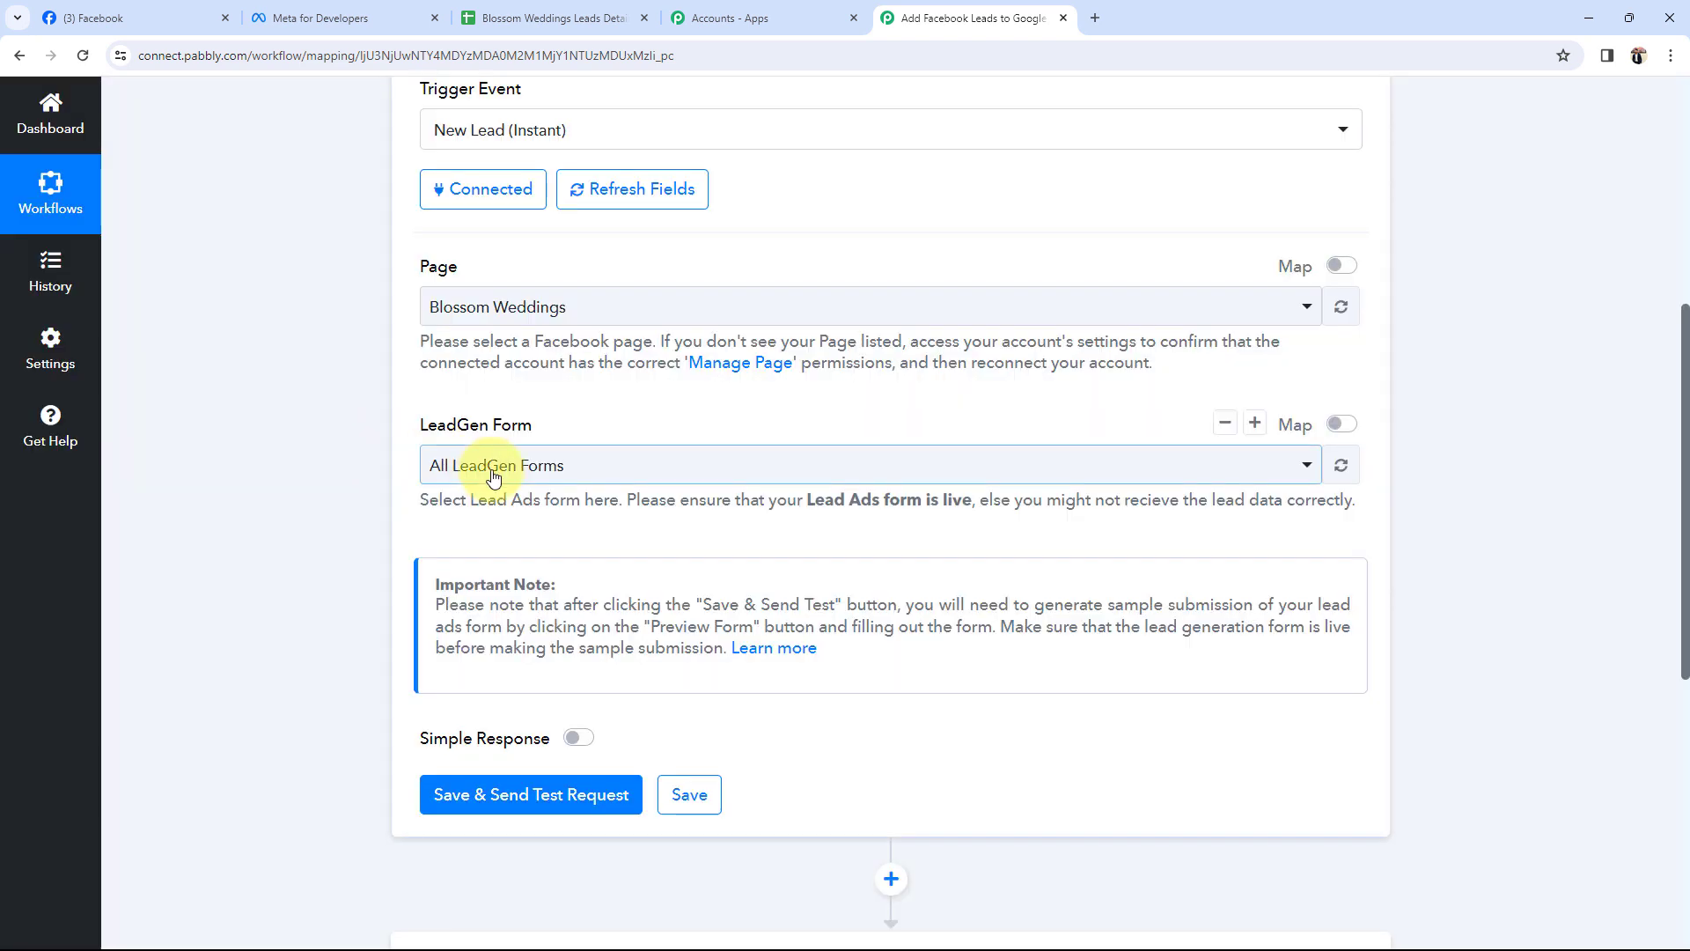
click(493, 476)
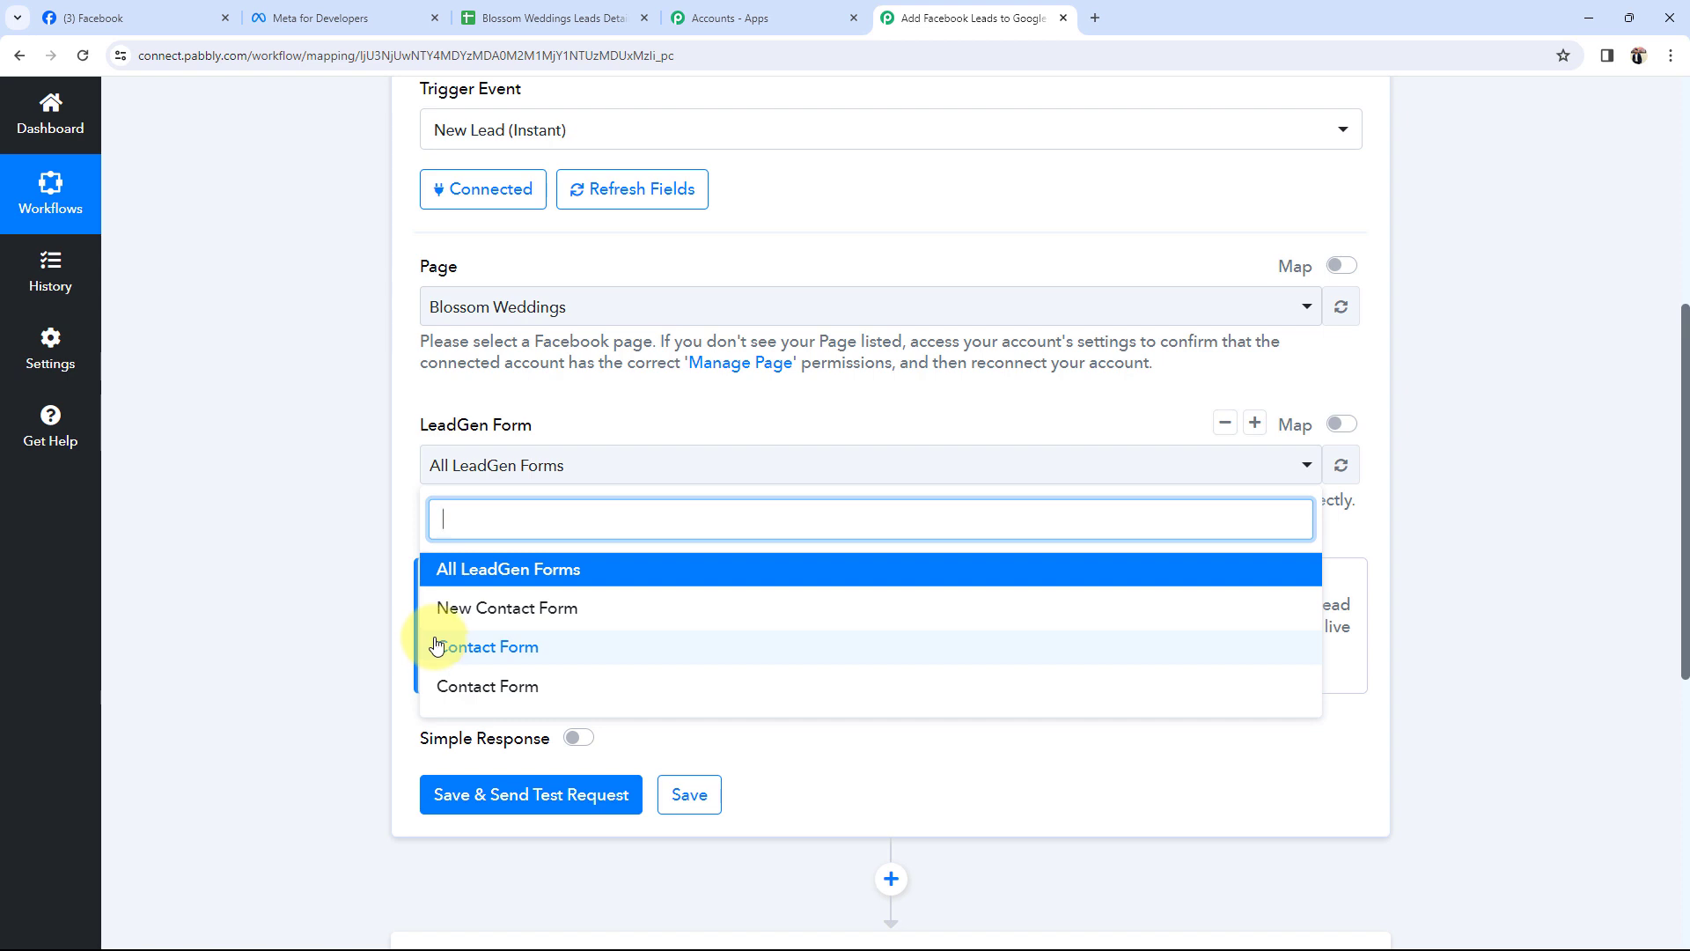
- Choose New Contact Form as the LeadGen Form, save and send a test request, then open Meta for Developers
click(449, 607)
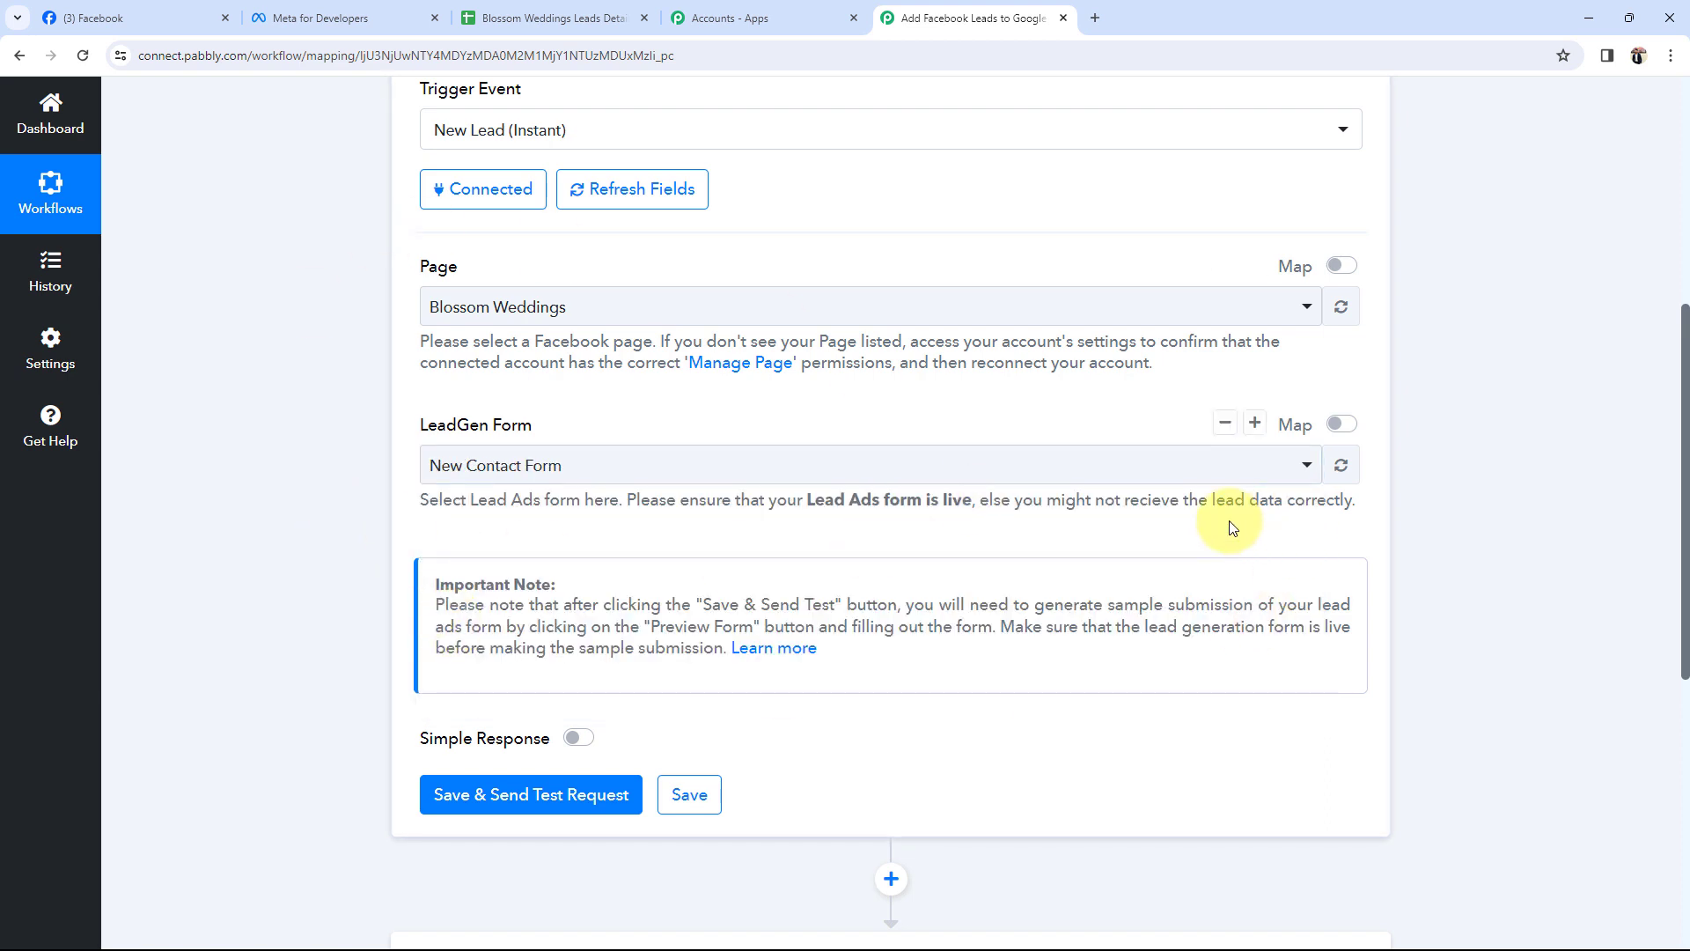
click(513, 806)
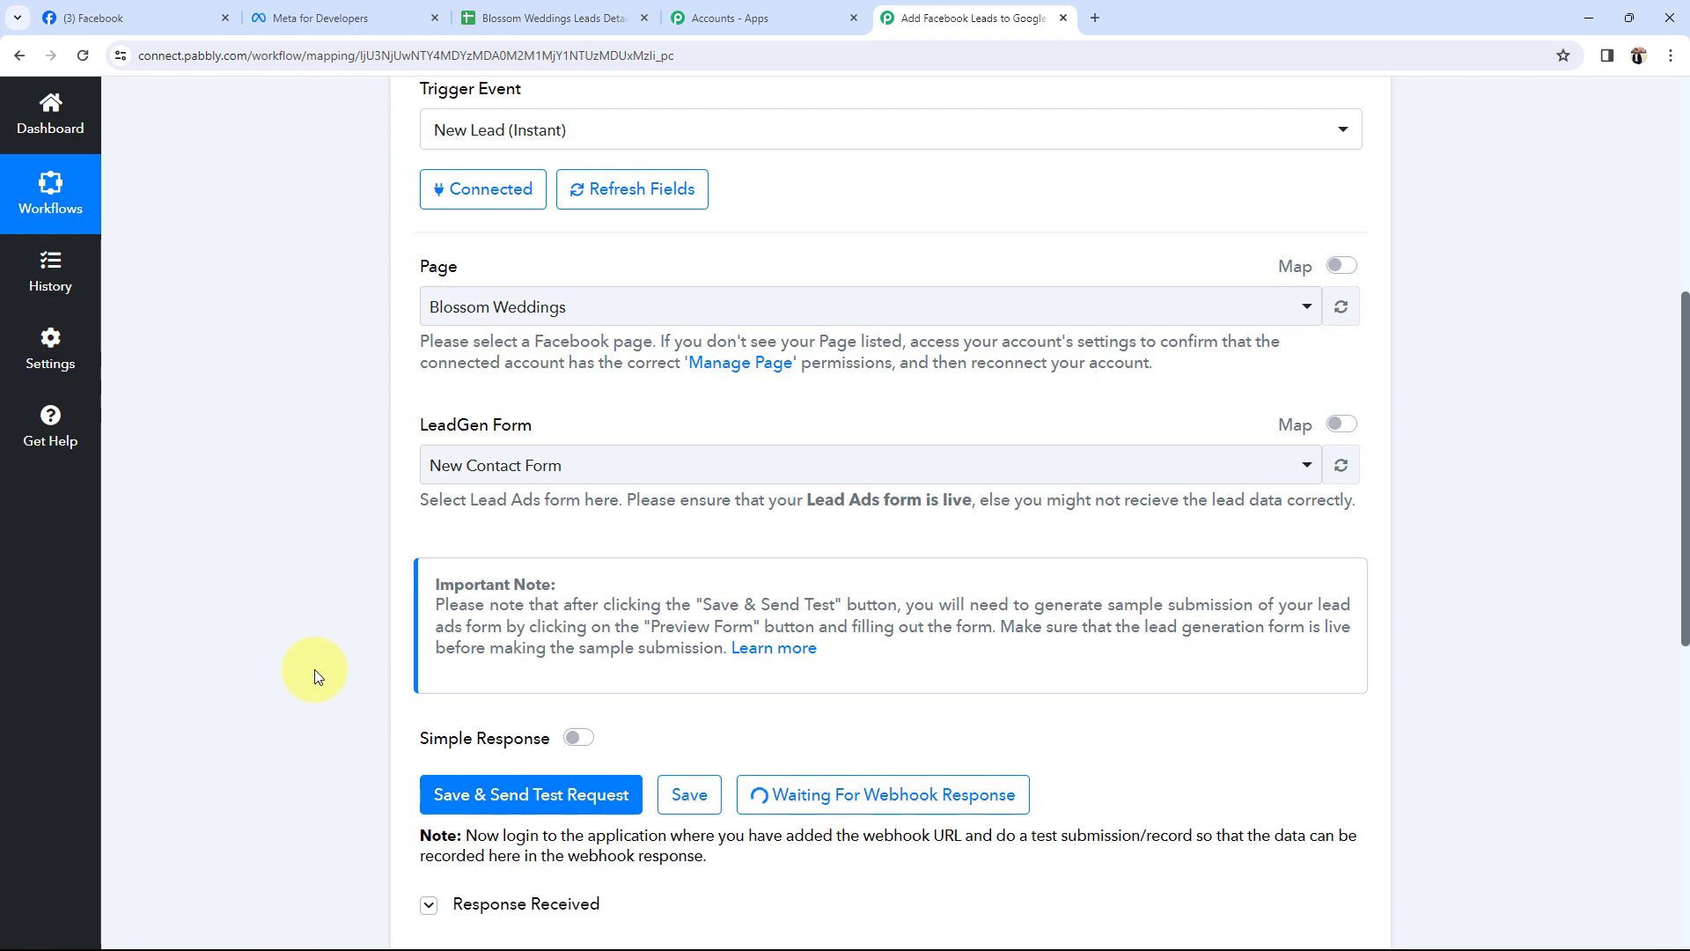
scroll(314, 676, down, 3)
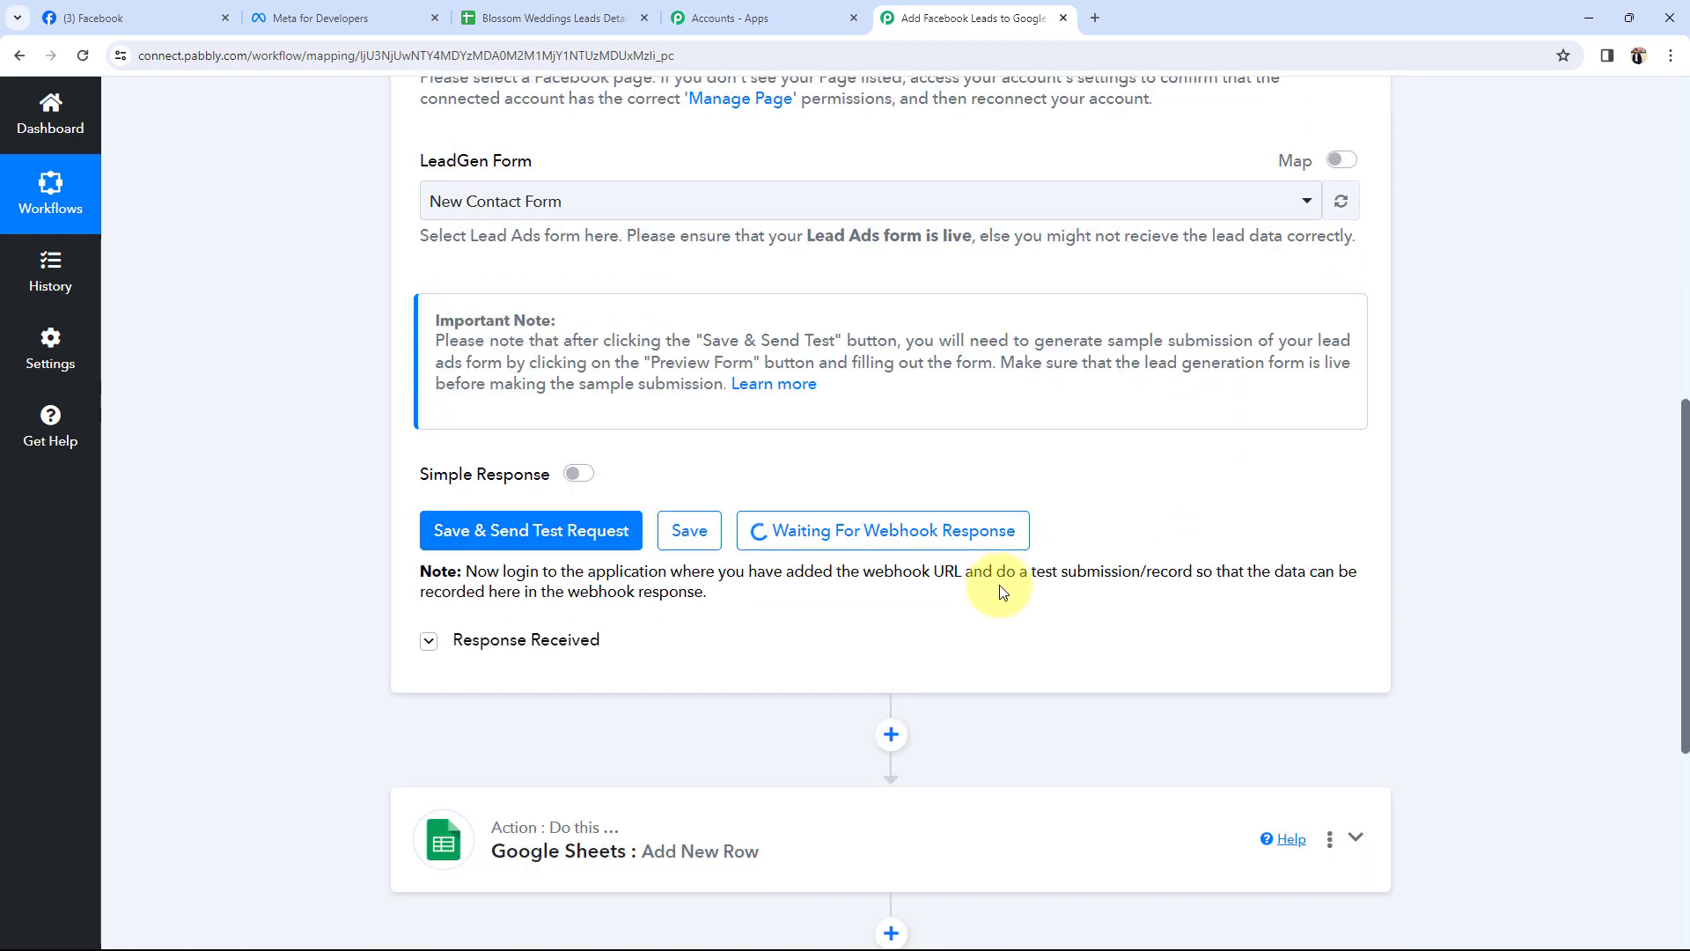
scroll(778, 501, up, 2)
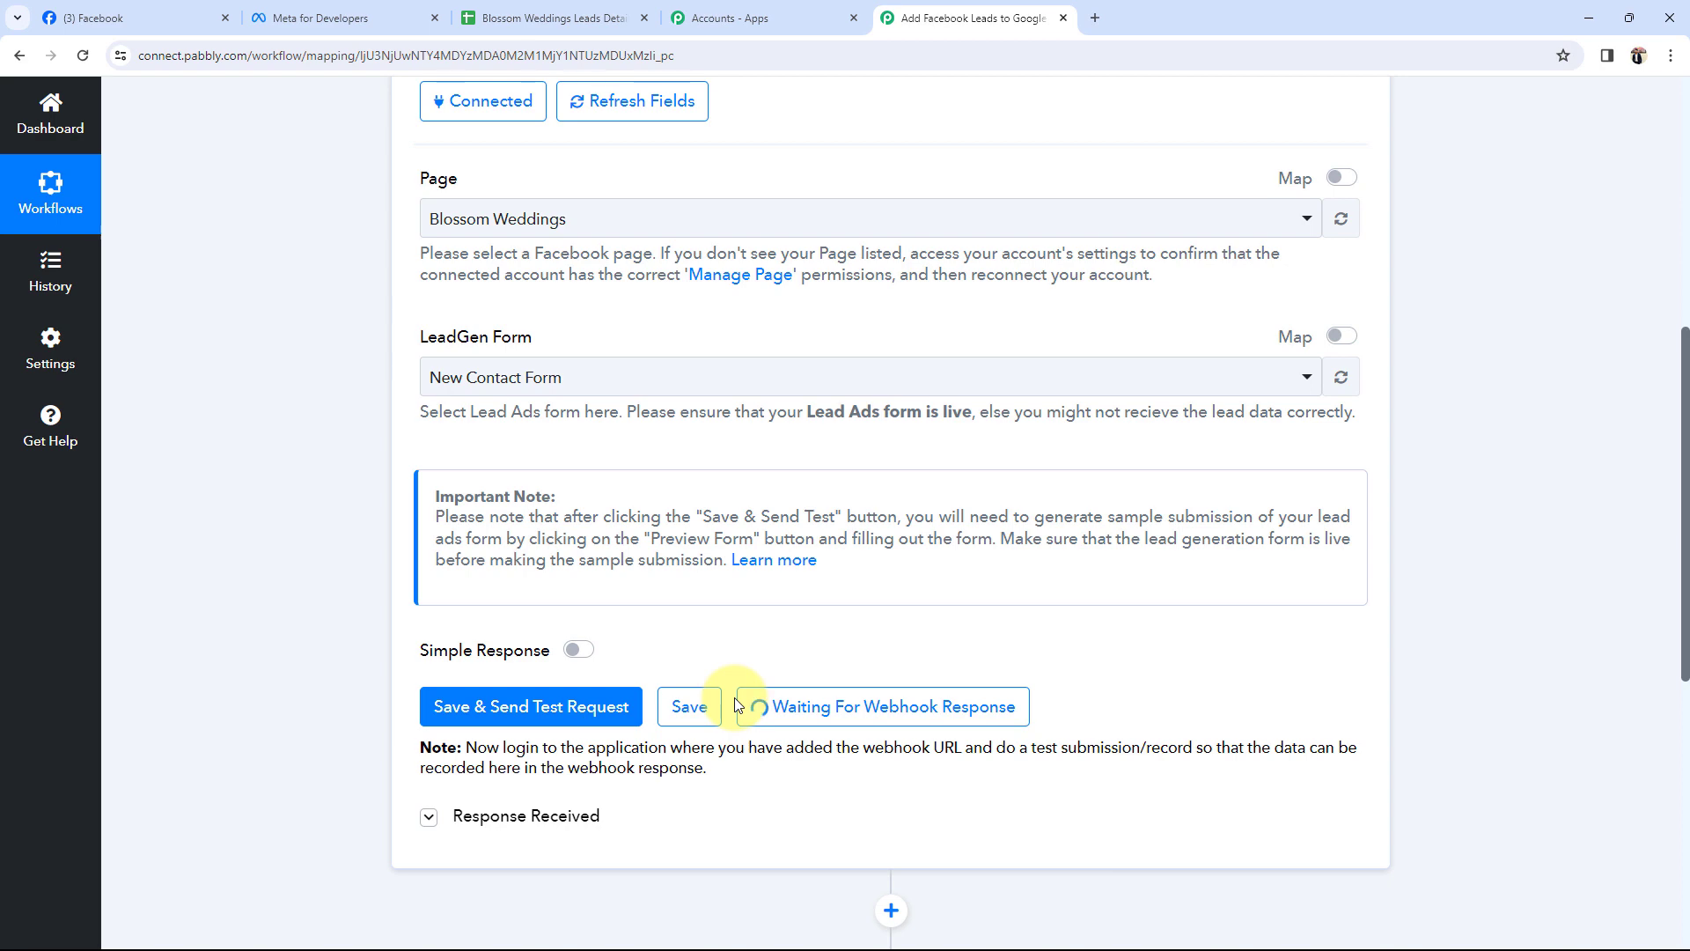
click(330, 17)
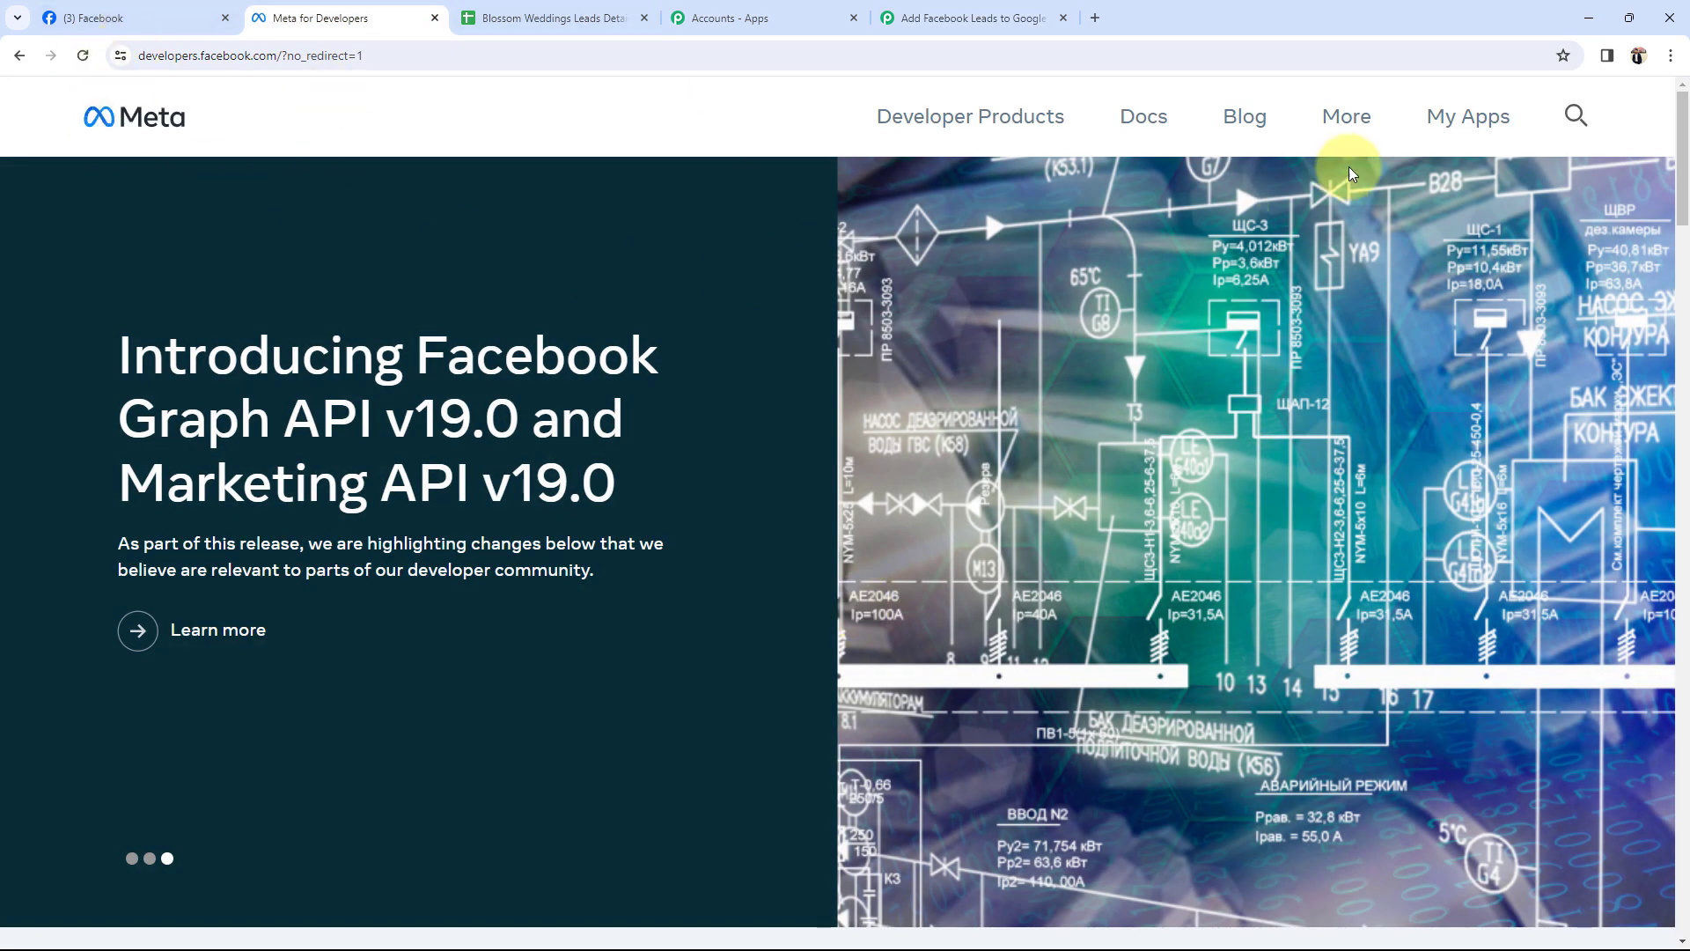
- Open the Lead Ads Testing Tool from the Meta for Developers tools overview
click(1469, 119)
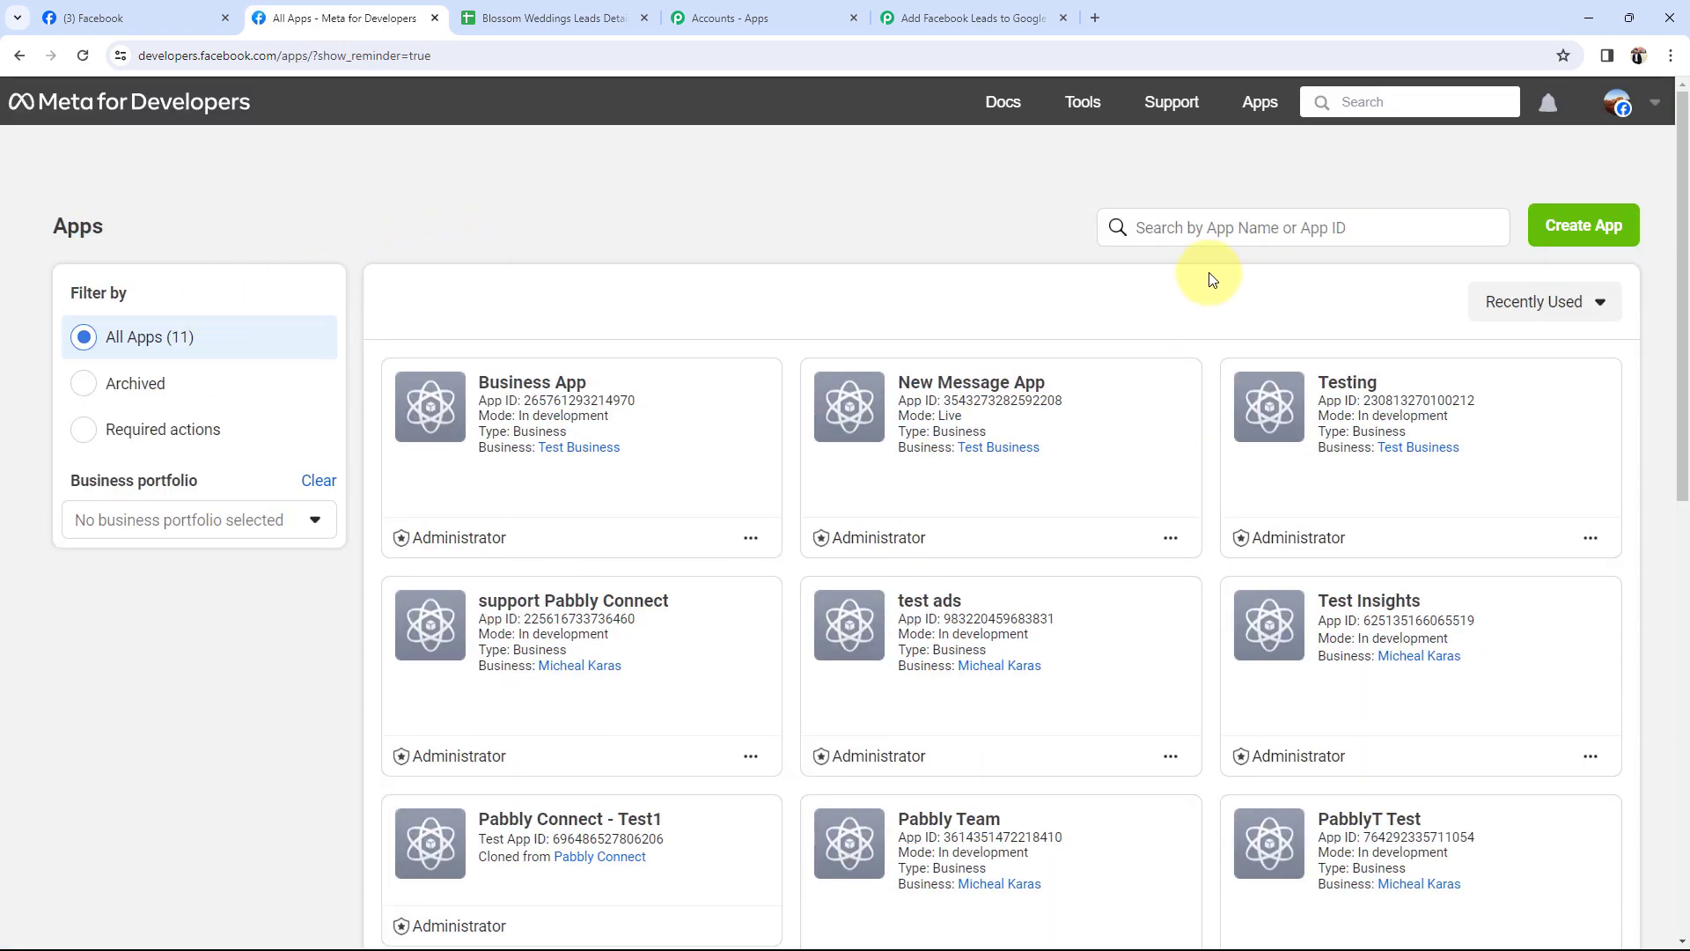
click(1082, 102)
scroll(87, 213, down, 2)
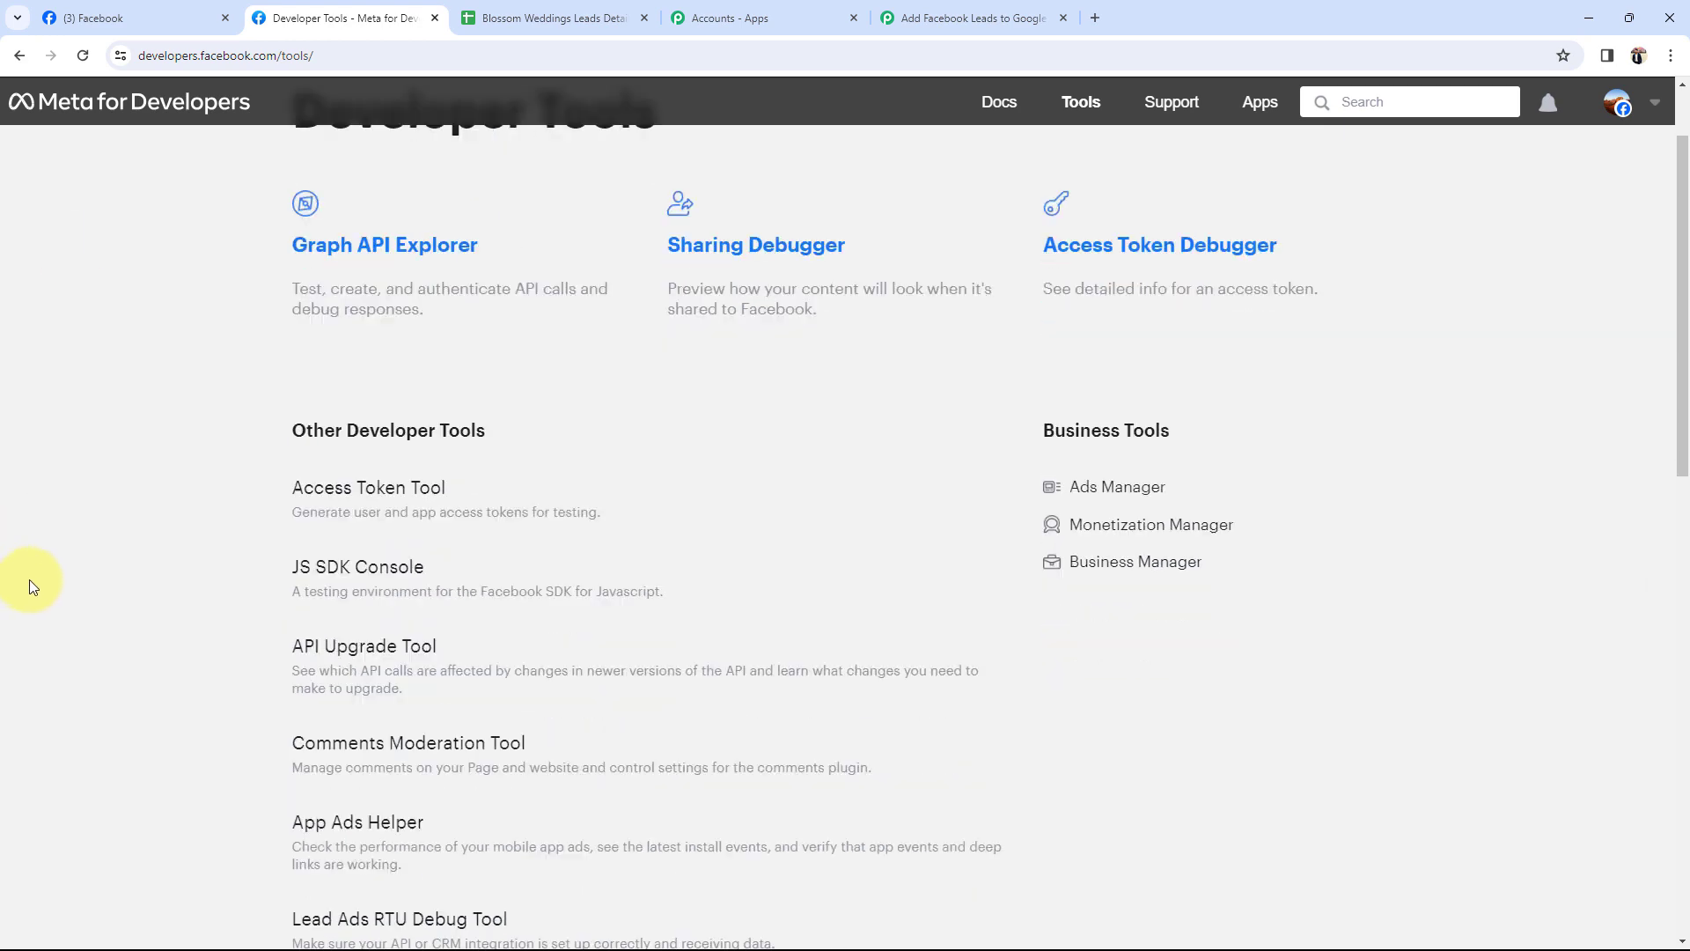
scroll(309, 555, down, 3)
click(358, 600)
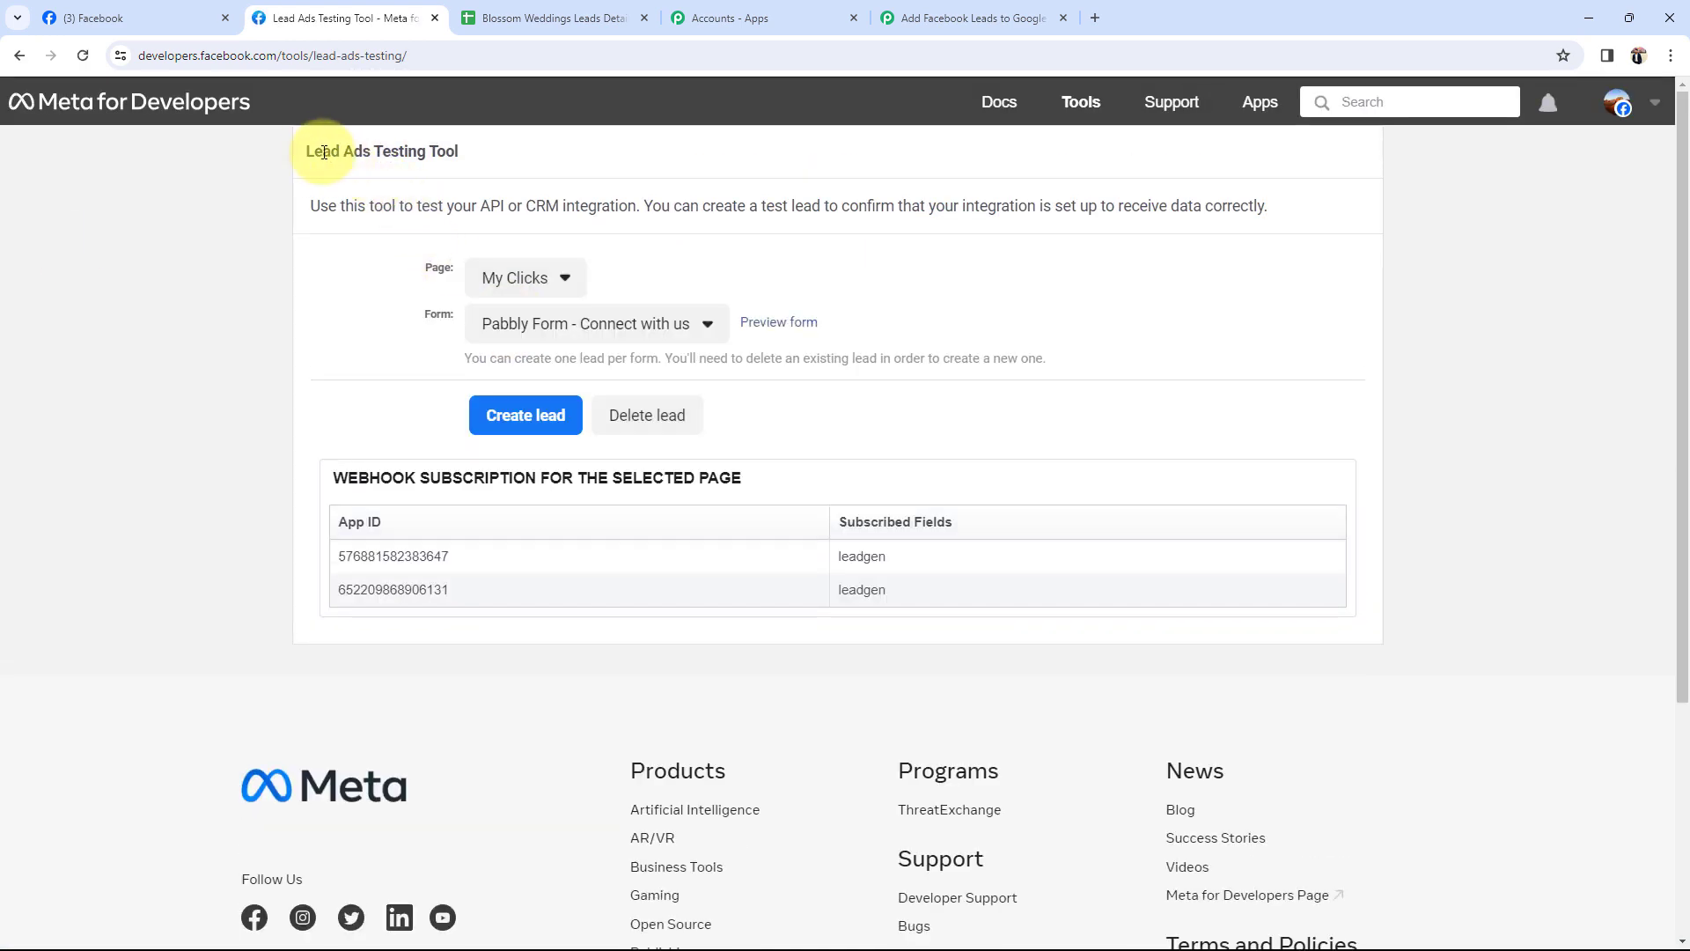
drag(324, 151, 453, 150)
click(240, 290)
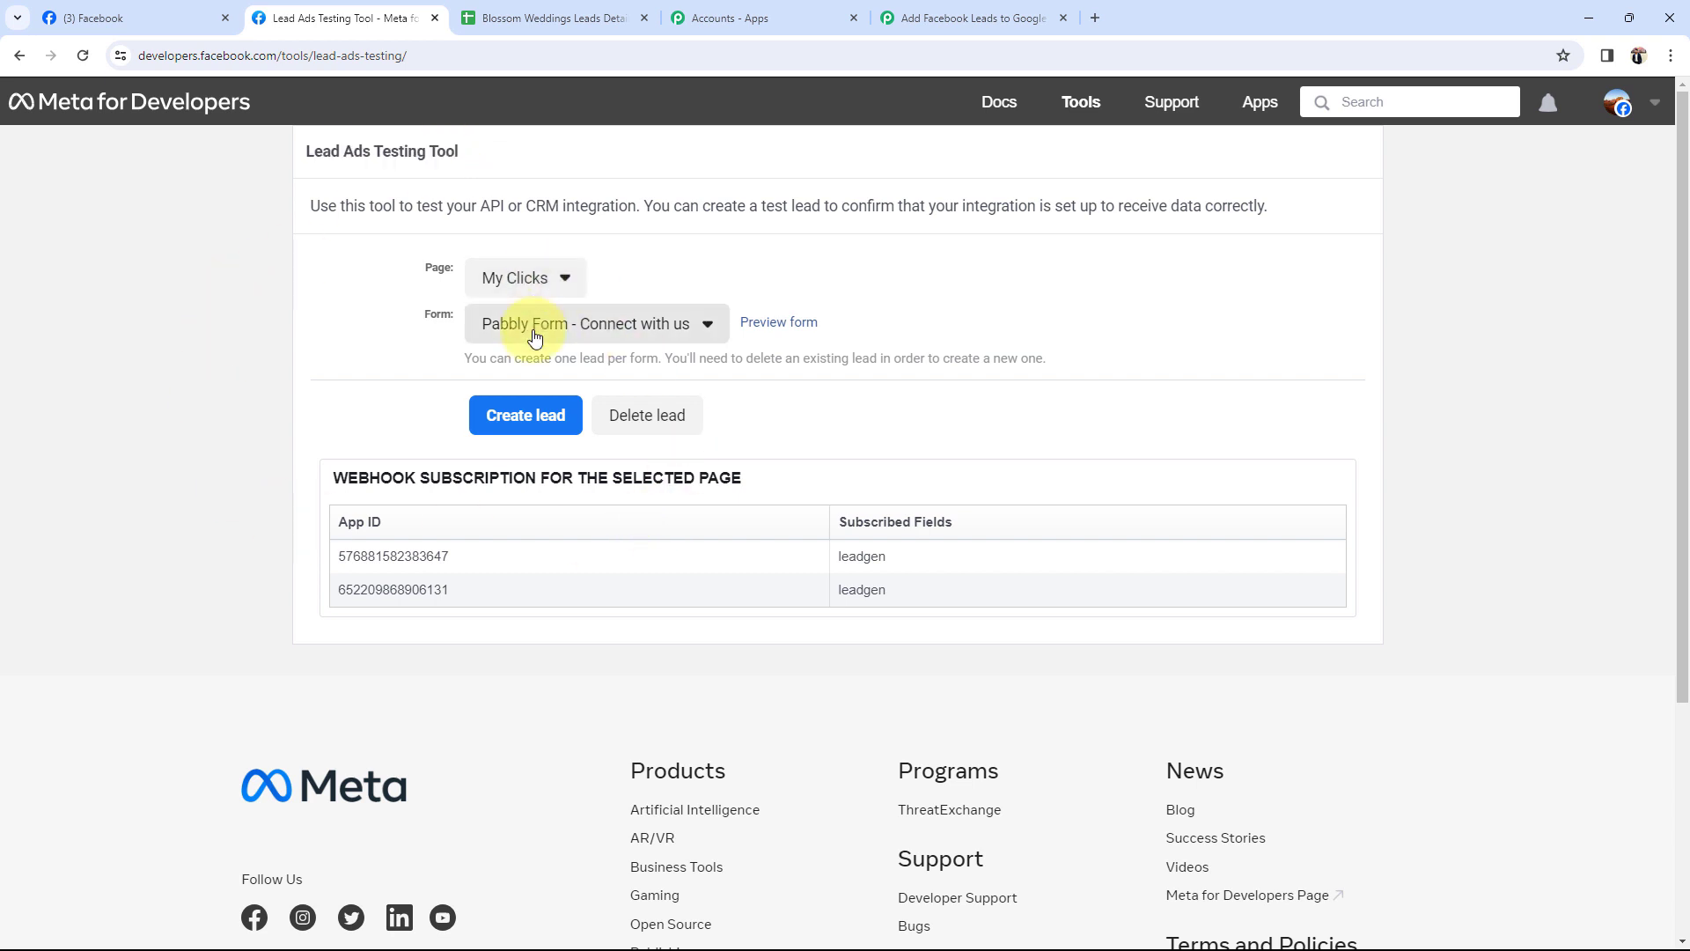
- Set the test Page to Blossom Weddings and keep New Contact Form as the form
click(501, 282)
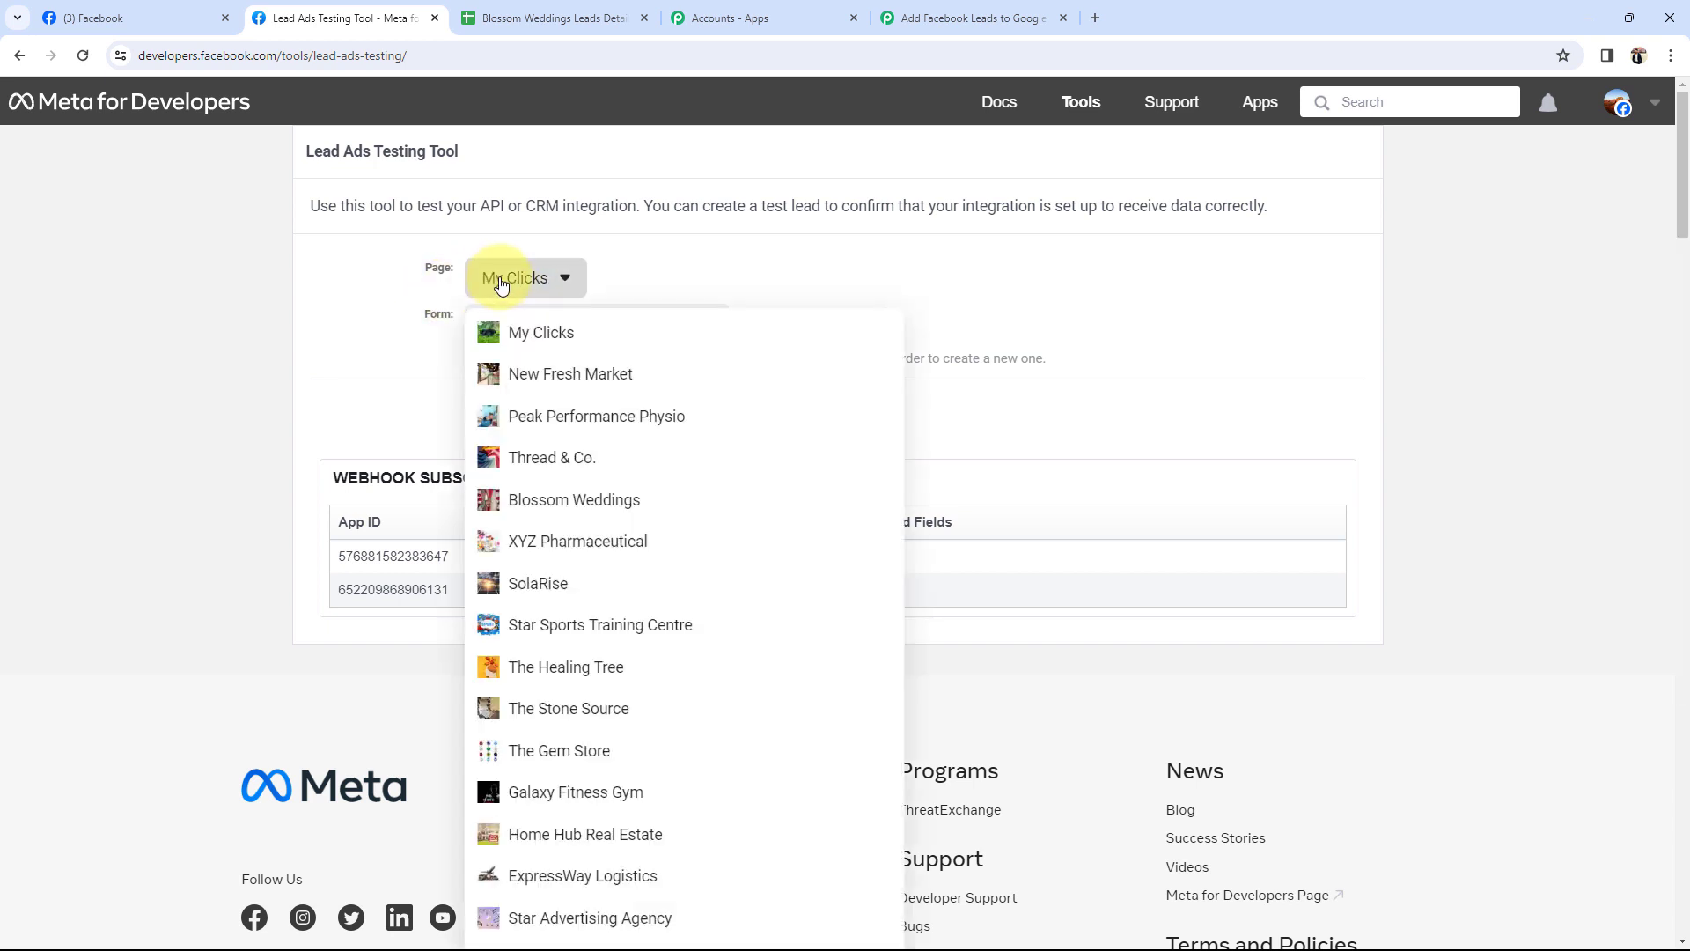
click(564, 499)
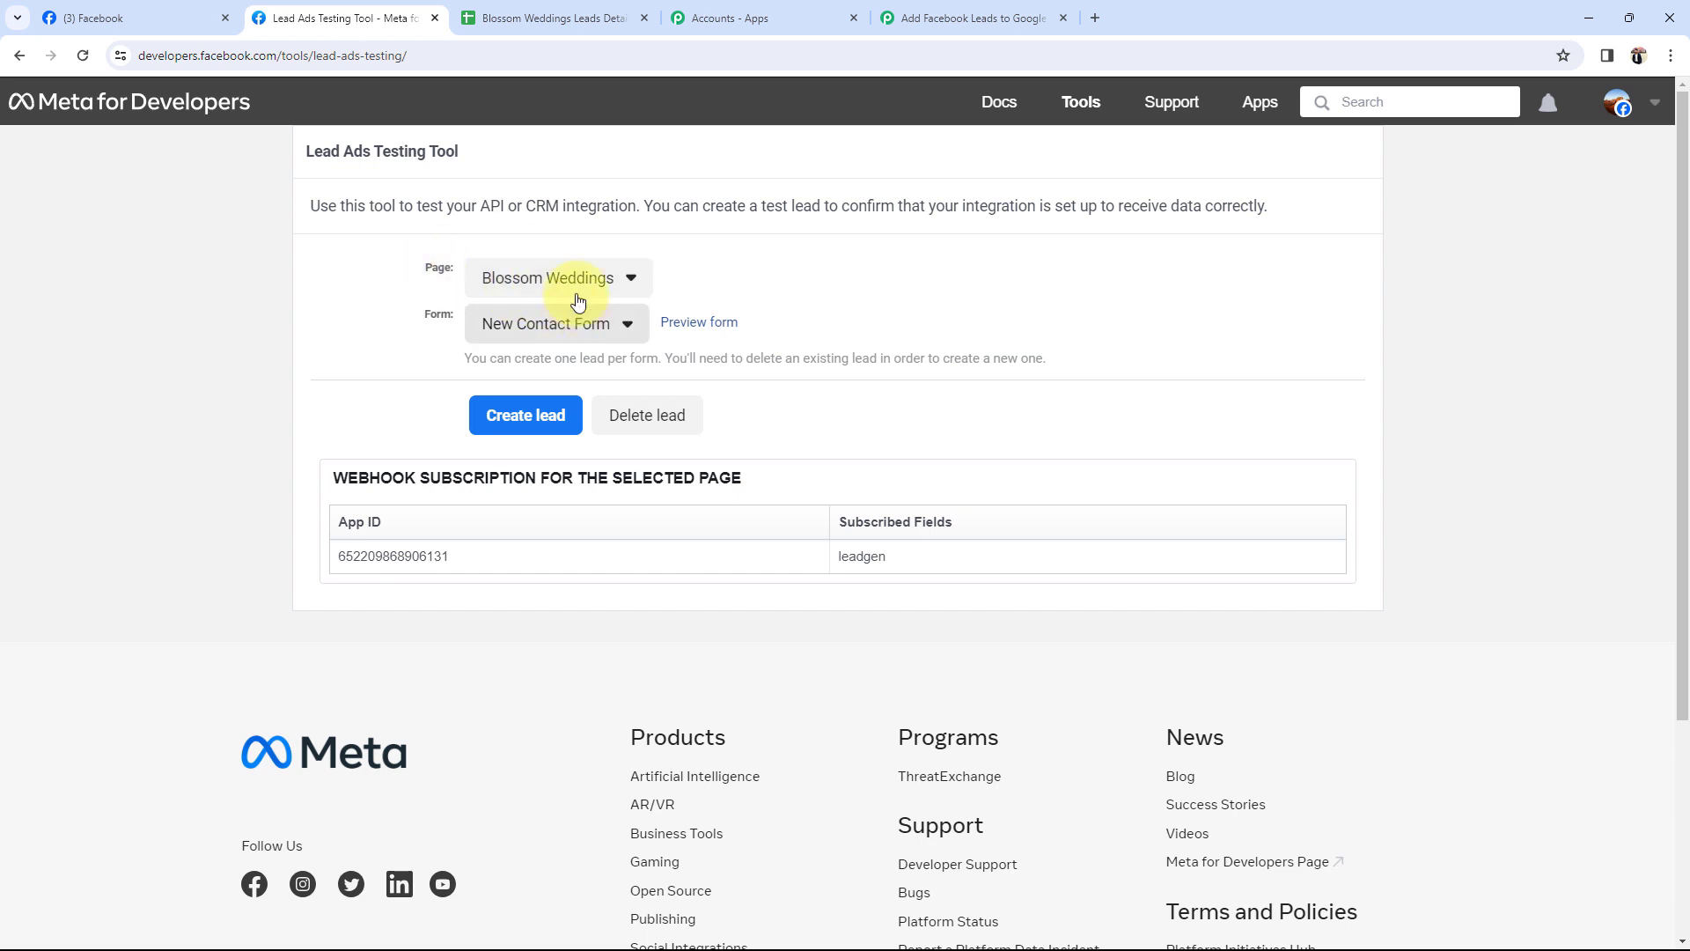
click(541, 326)
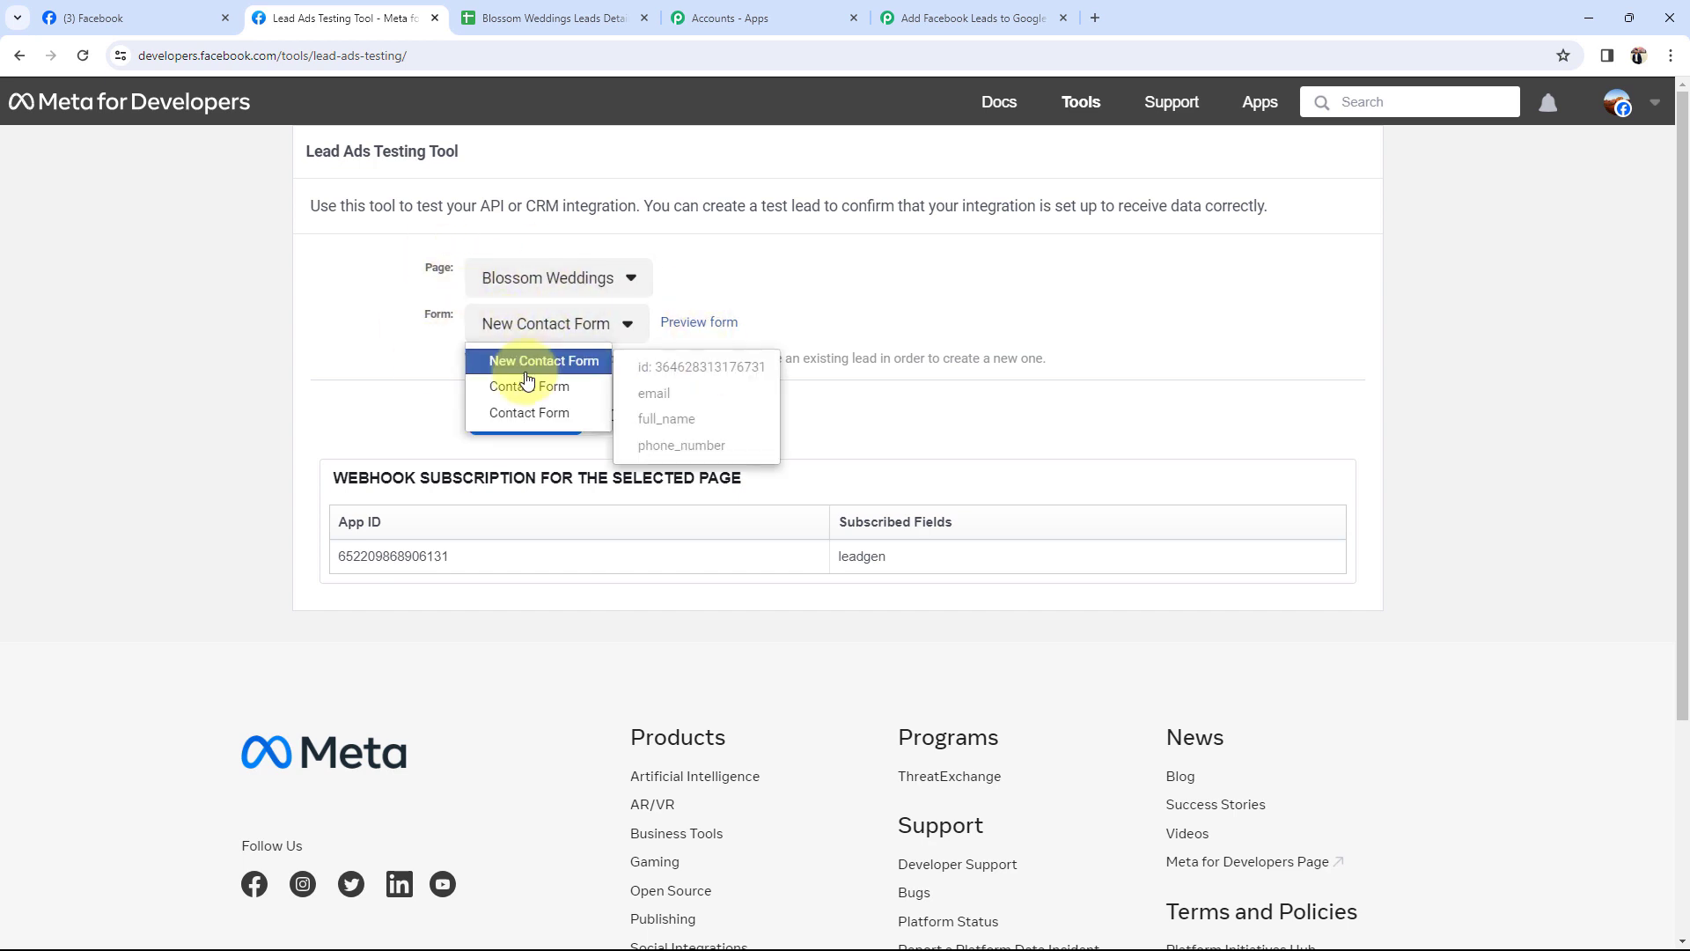
click(493, 361)
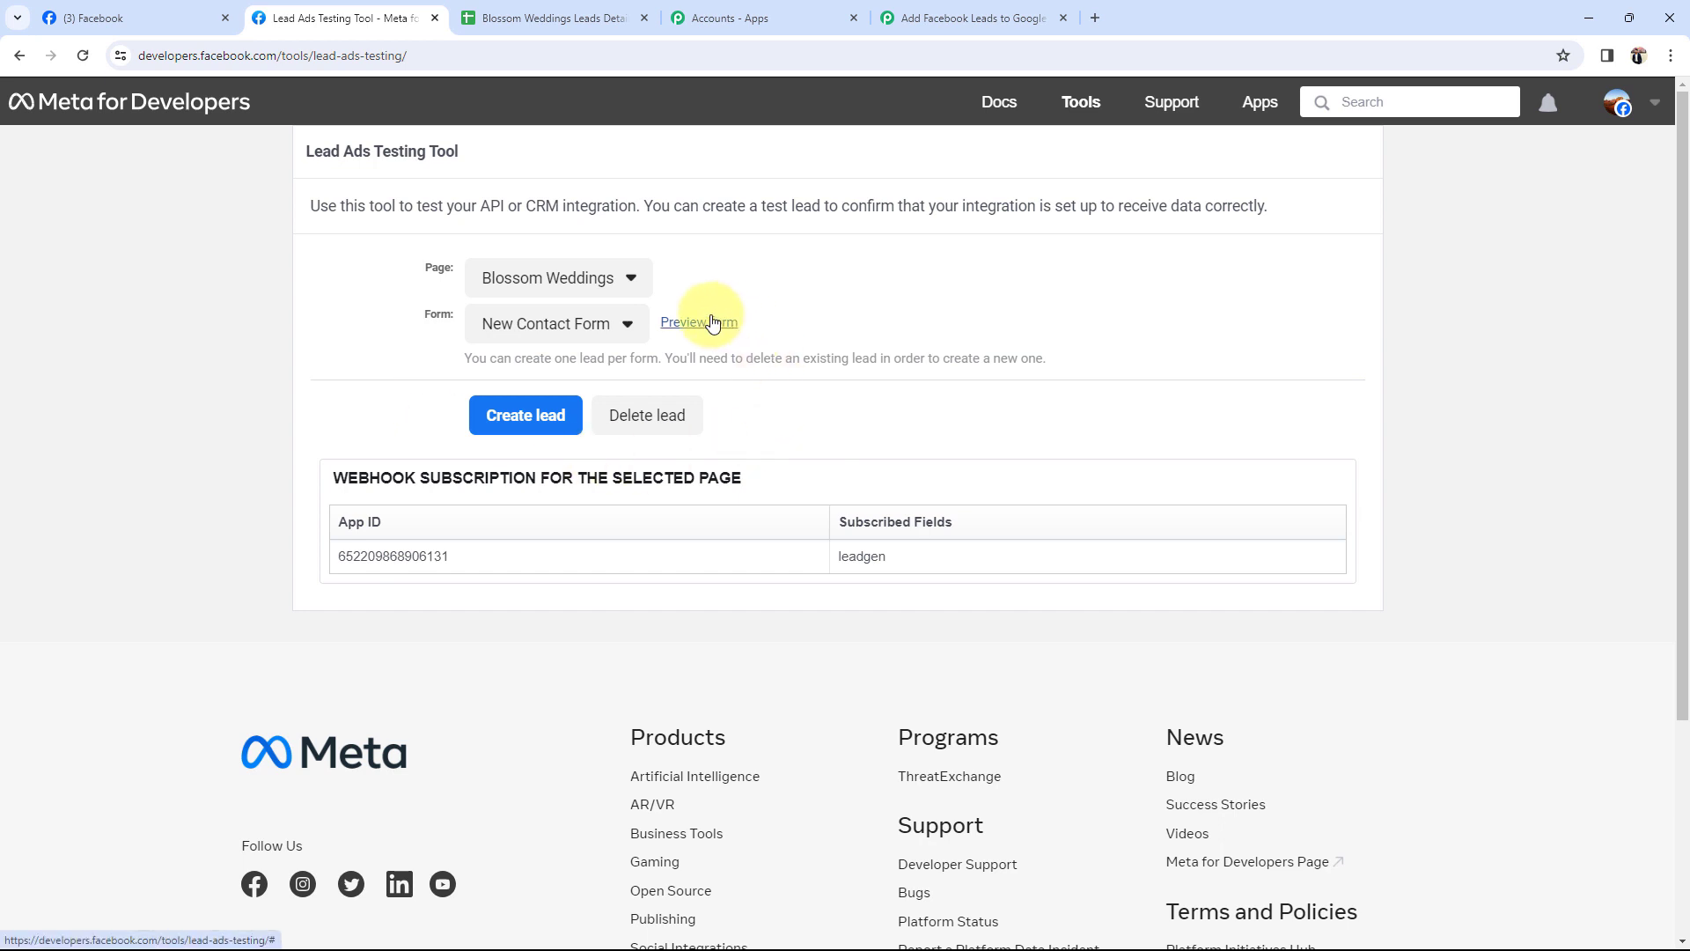
- Preview the New Contact Form, submit the test lead, and close the thank-you message
click(699, 322)
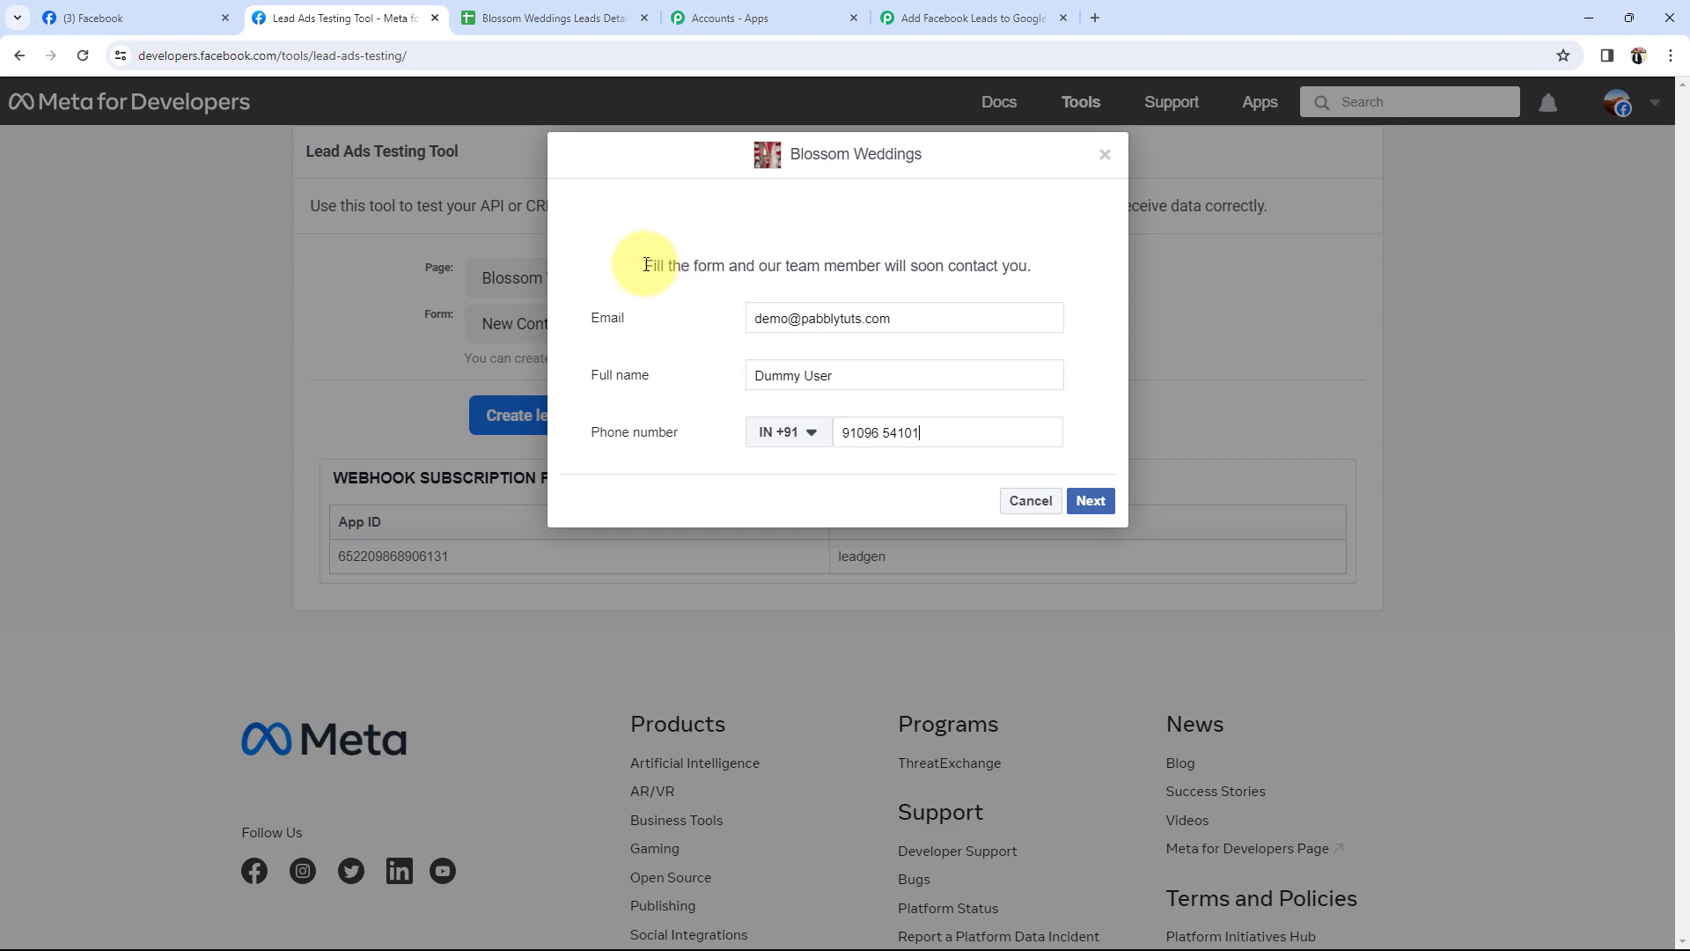
drag(643, 266, 1032, 277)
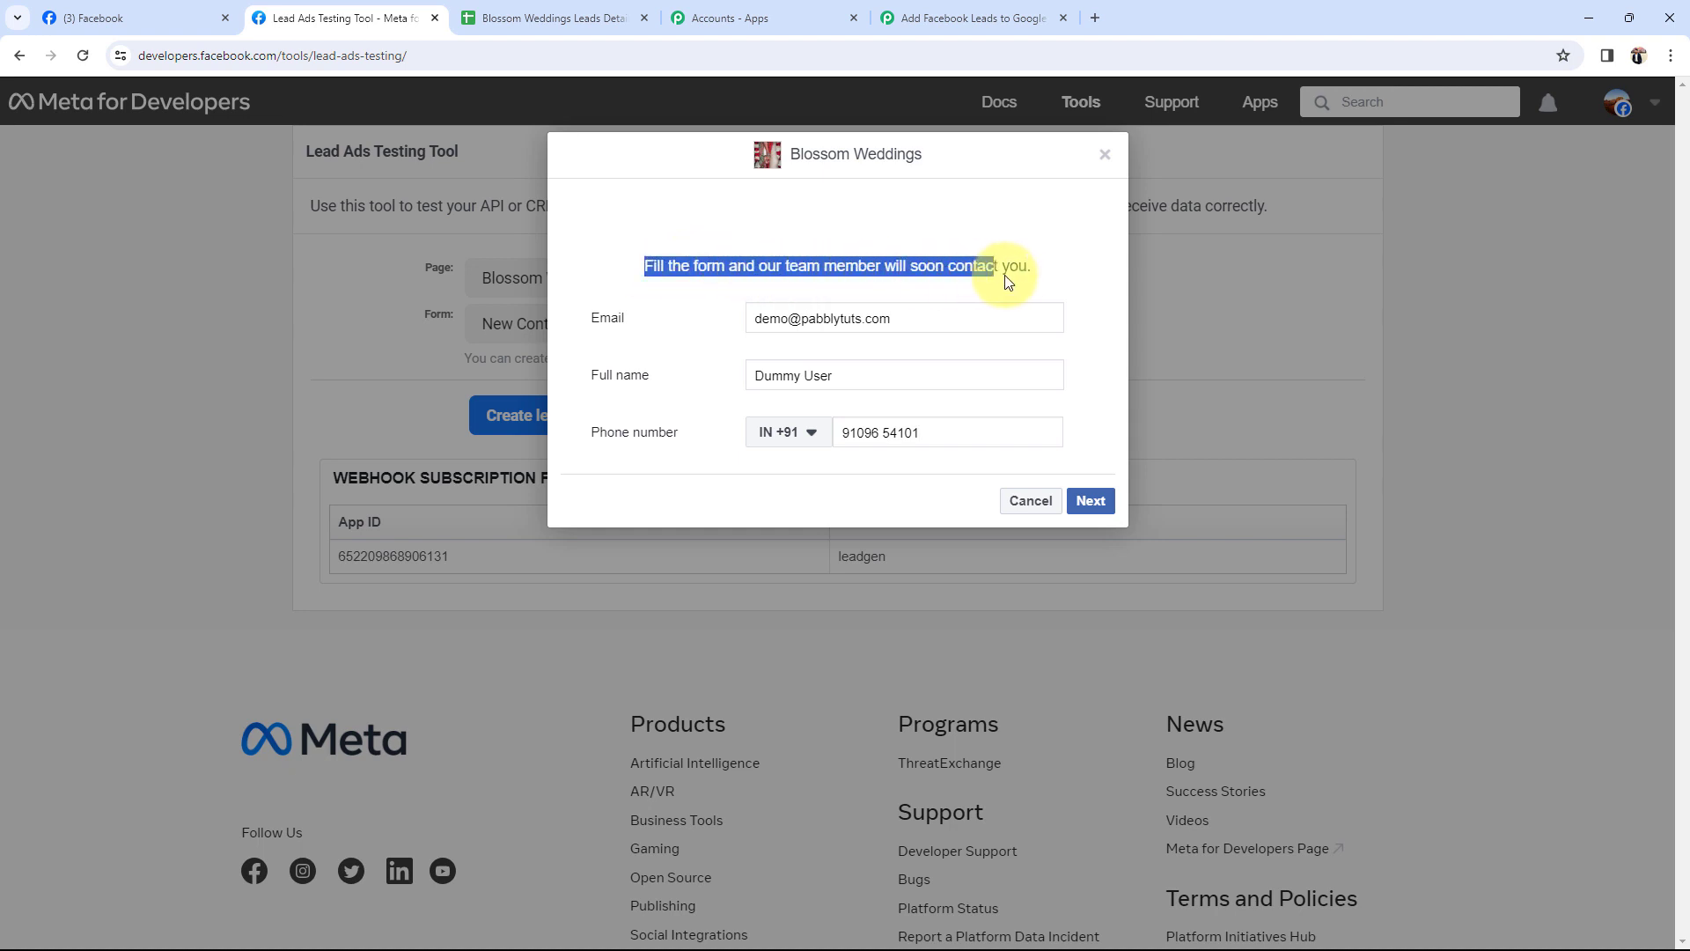
click(1032, 277)
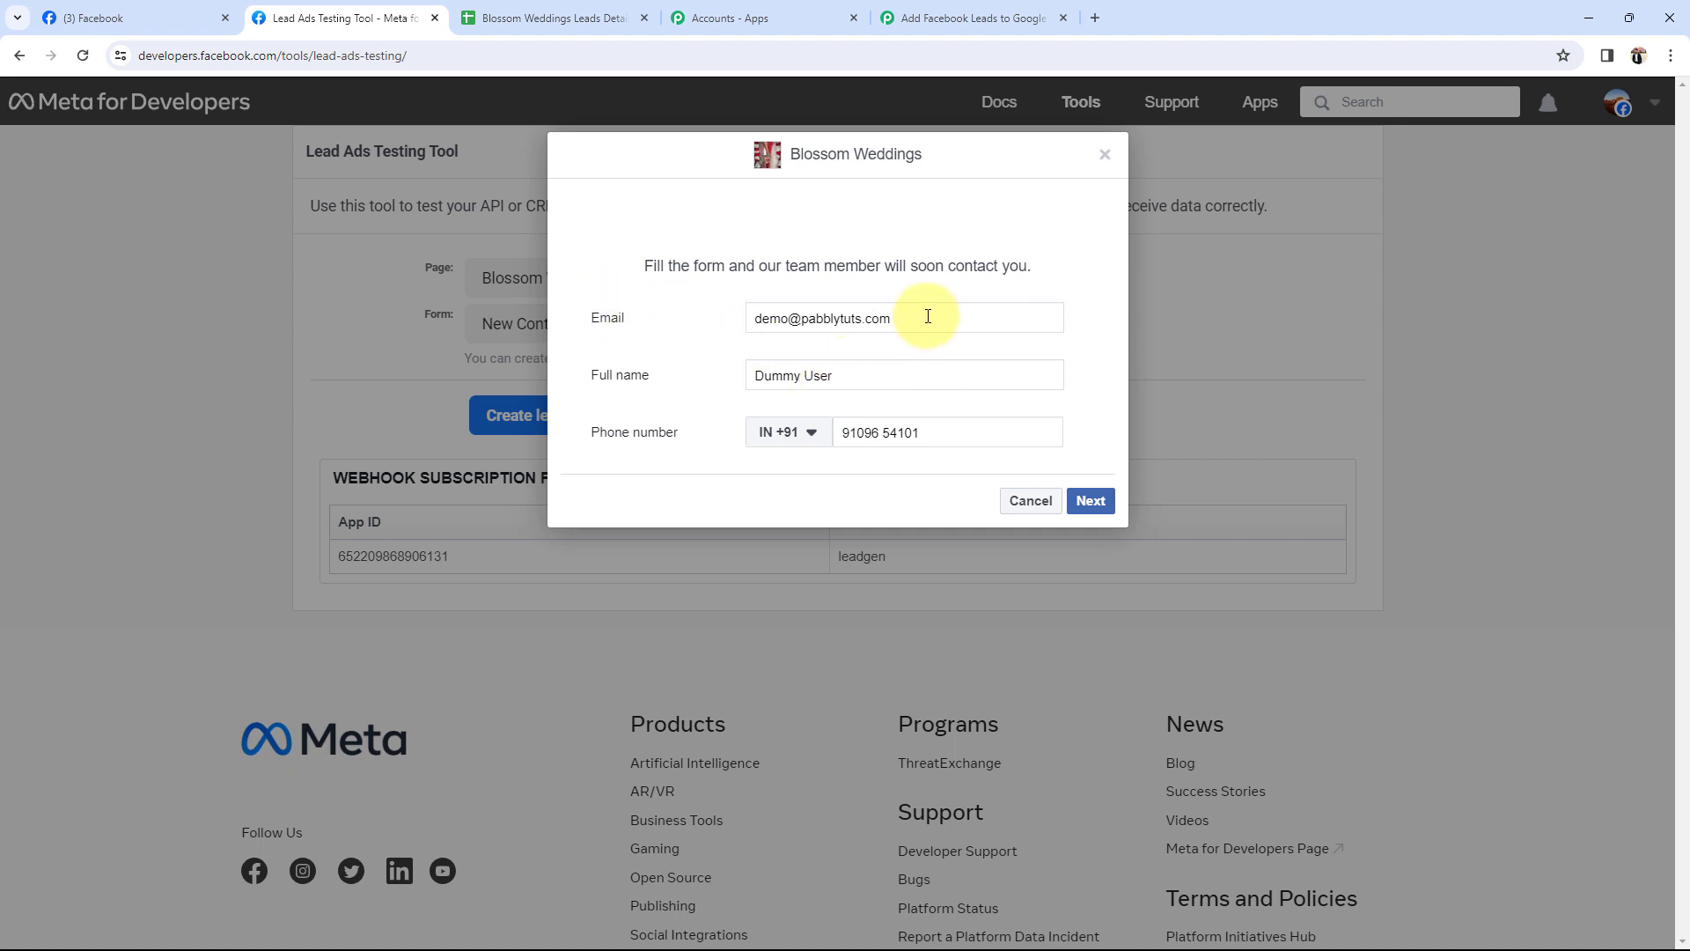
click(936, 432)
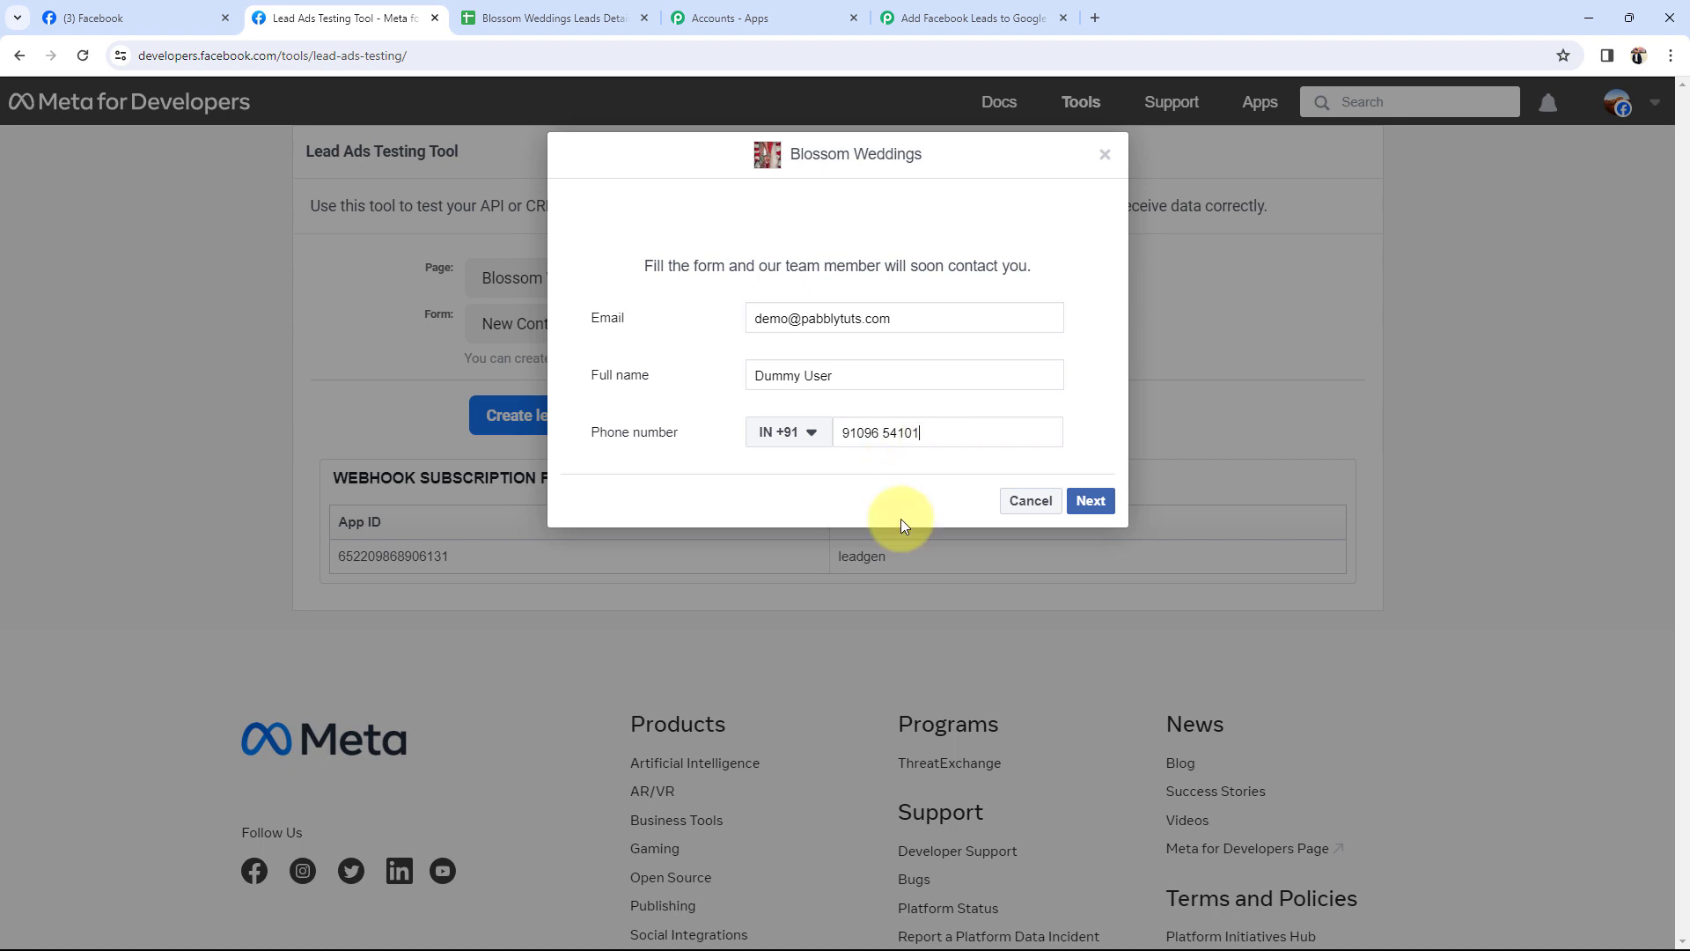
click(1113, 501)
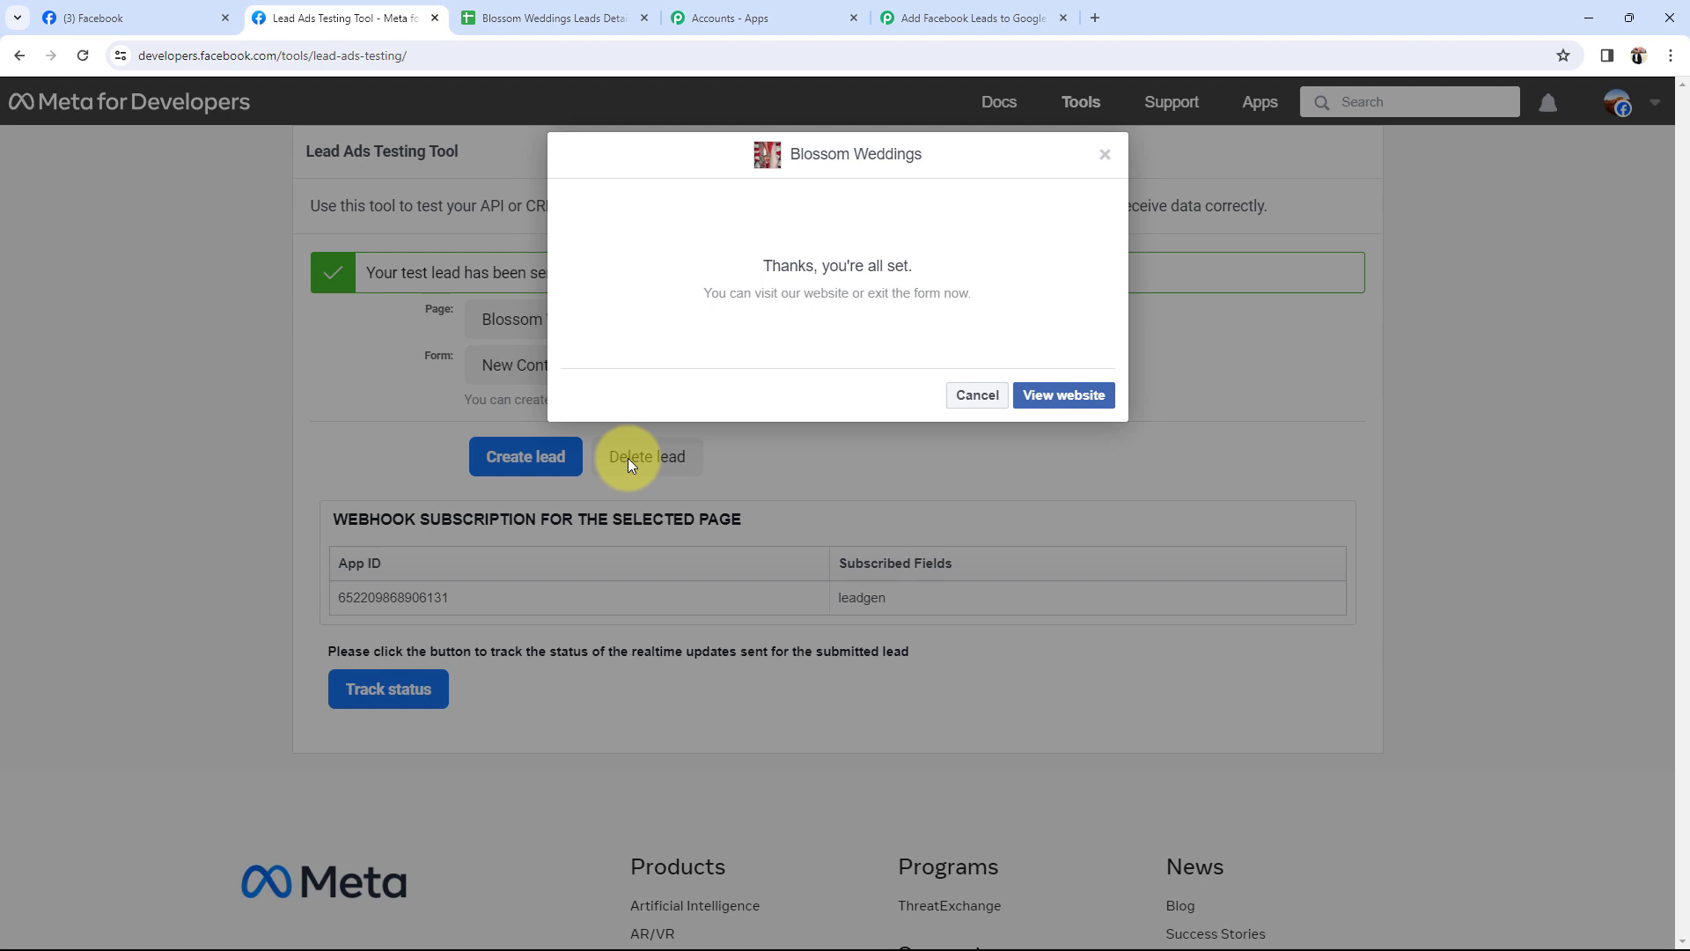
click(977, 394)
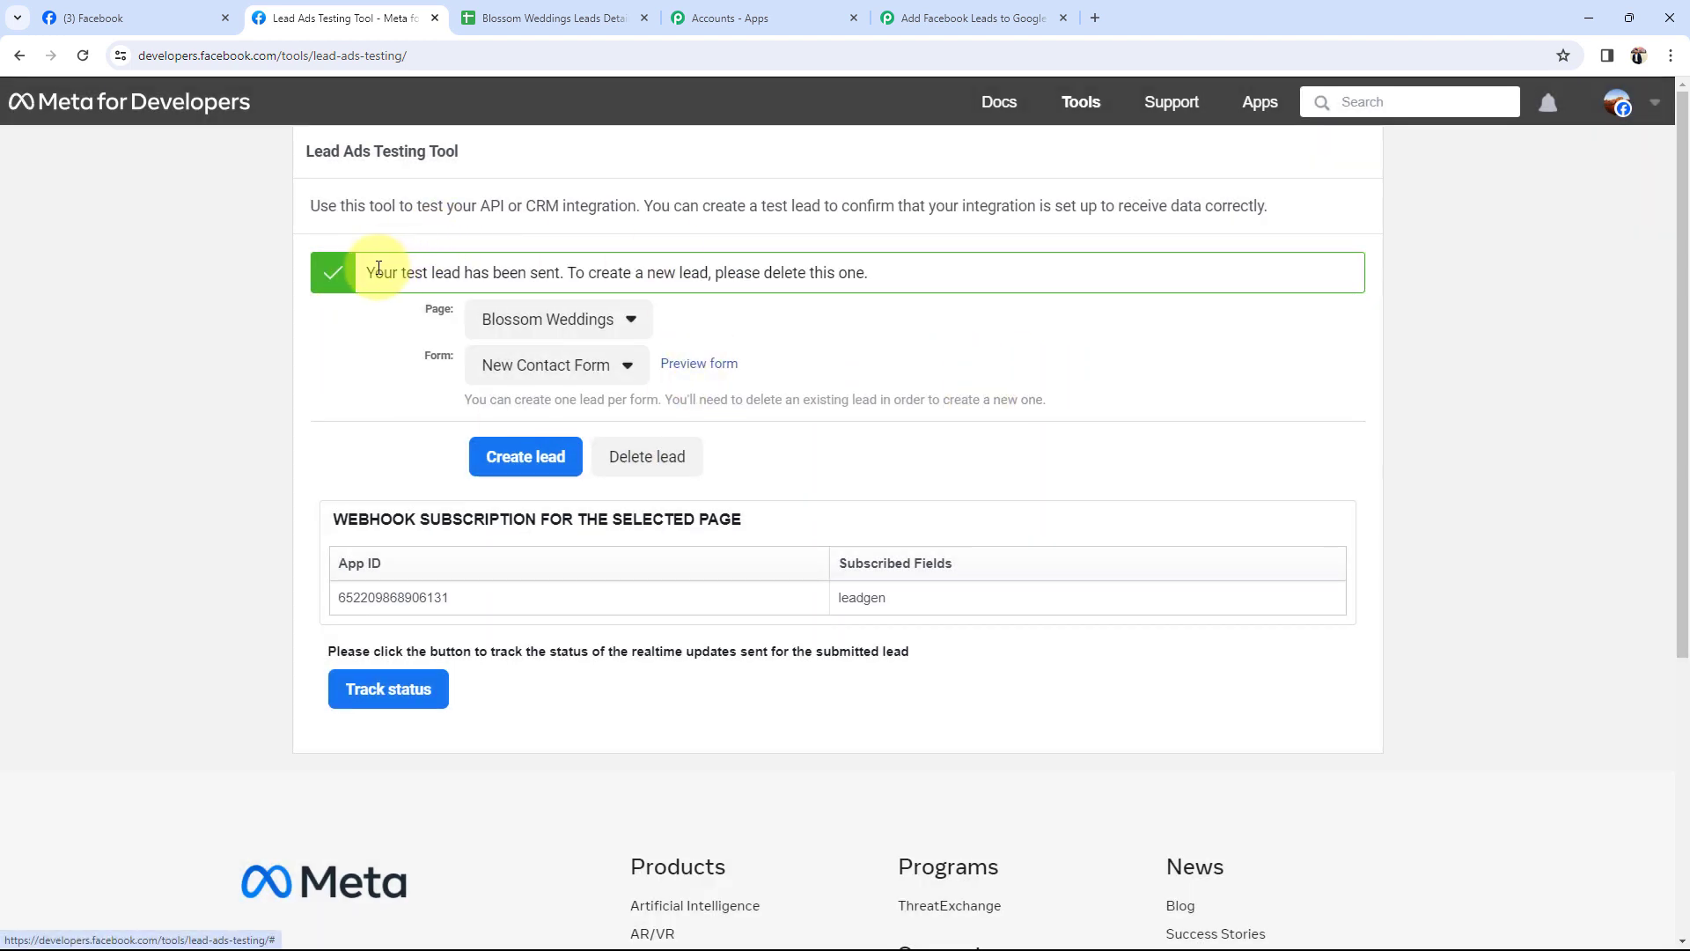
- Go back to the Pabbly Connect workflow to see the received lead
drag(365, 272, 616, 273)
click(989, 330)
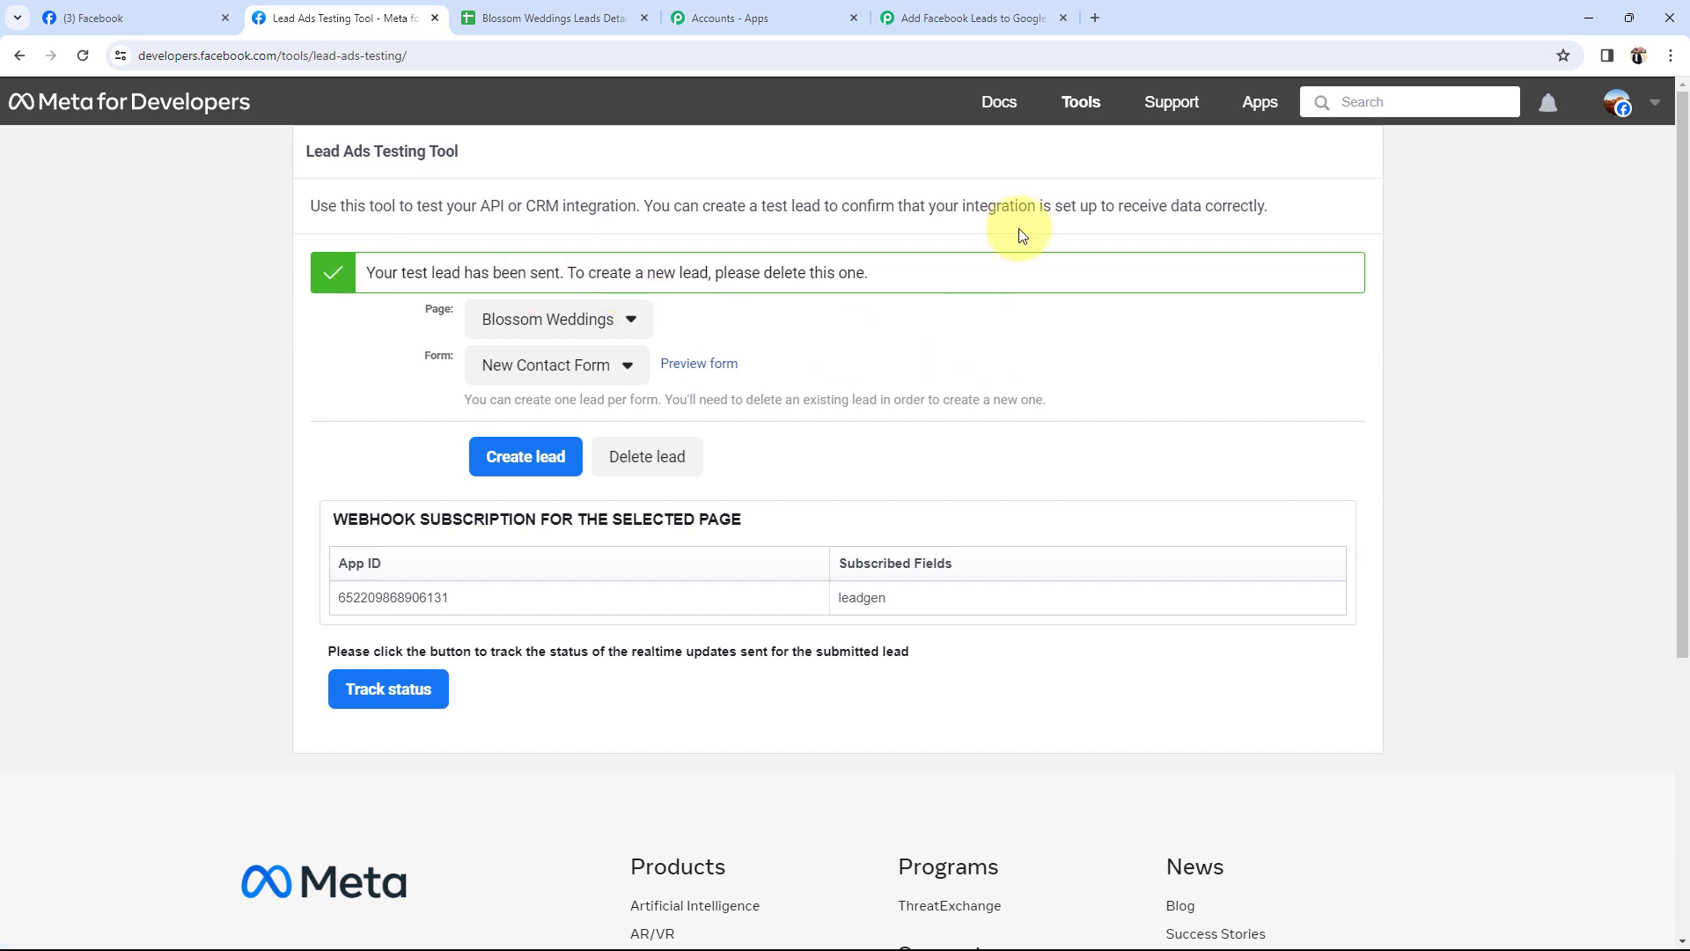
click(1012, 17)
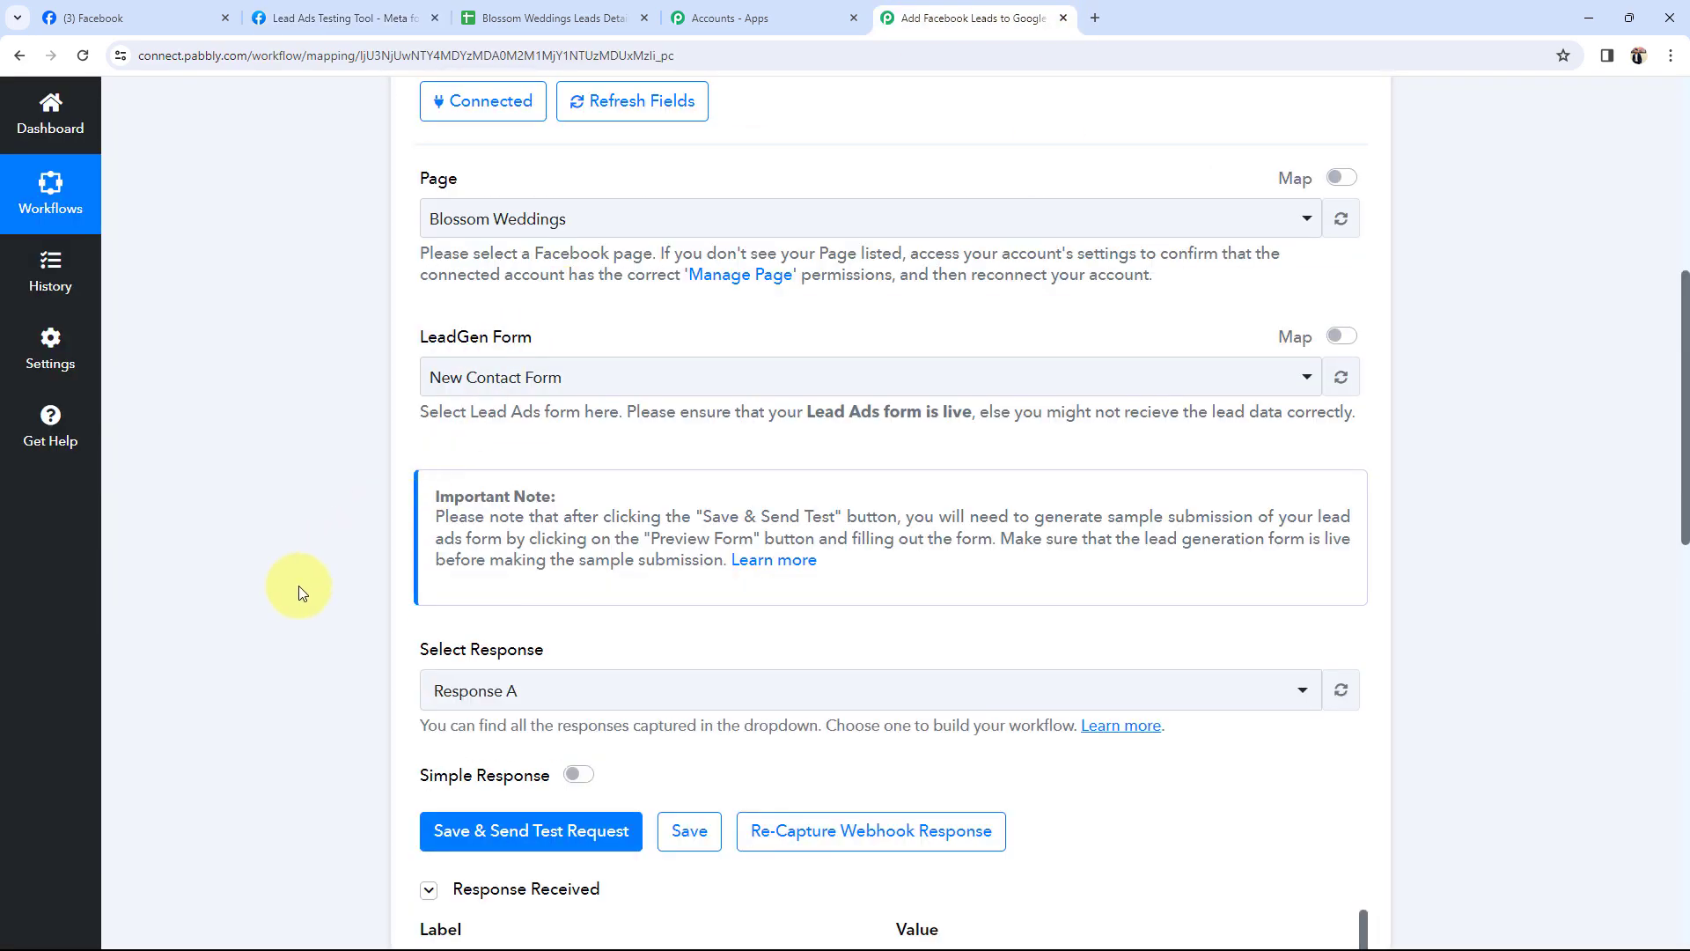
scroll(299, 585, down, 4)
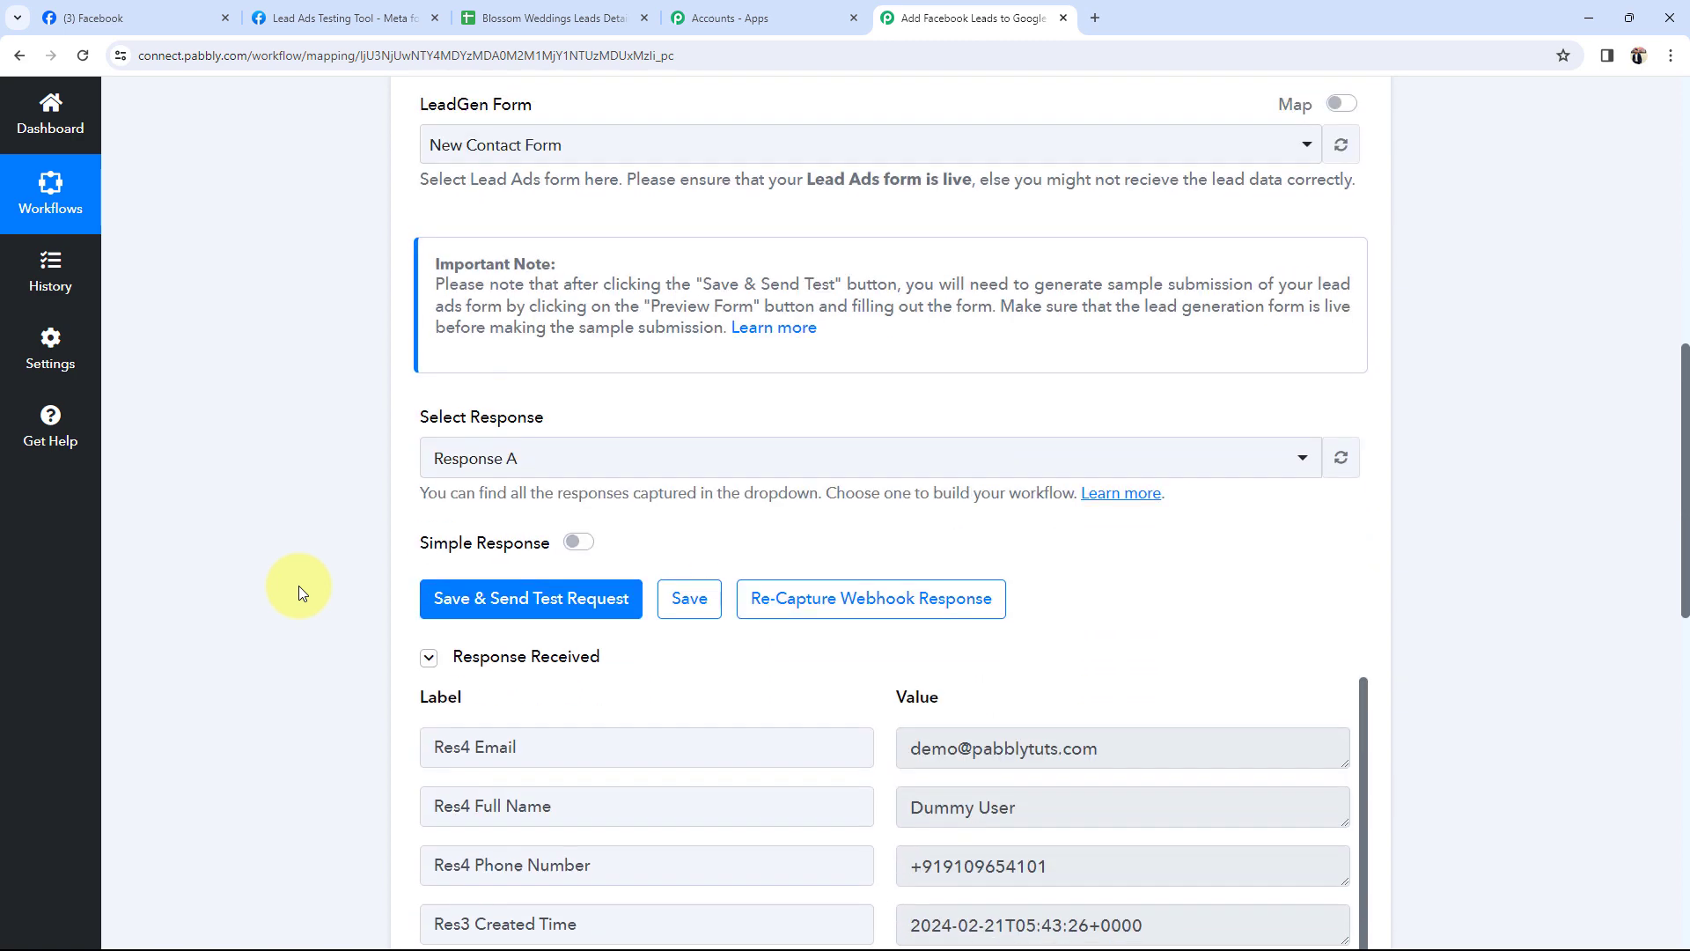
scroll(400, 441, up, 2)
scroll(399, 441, up, 1)
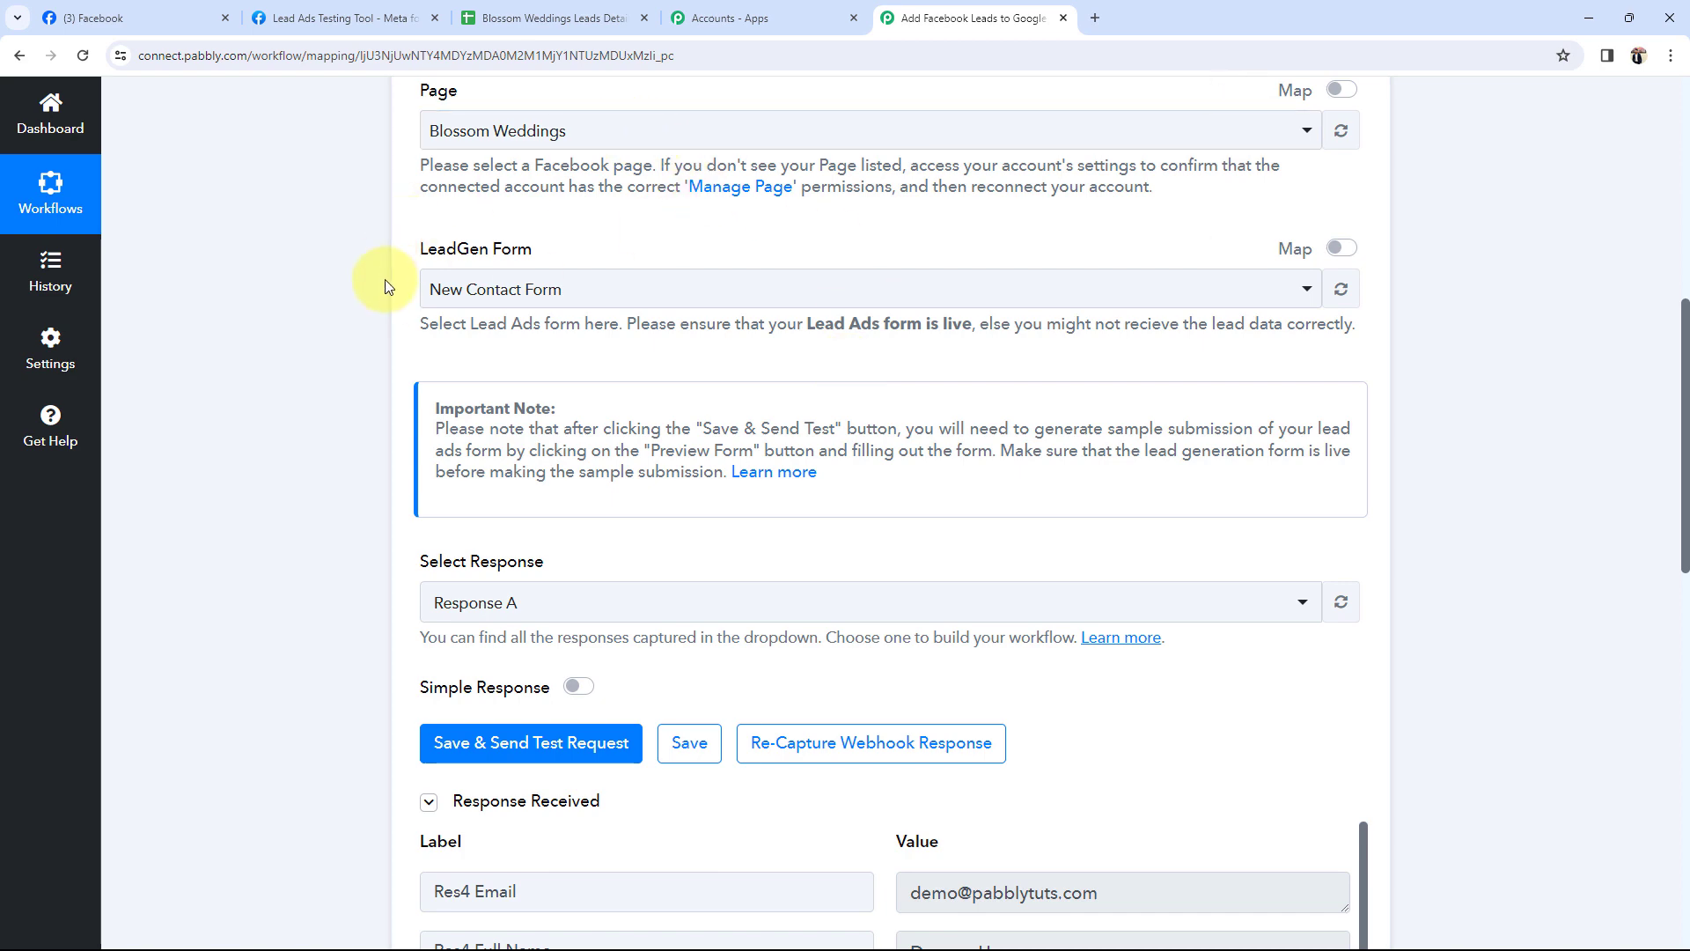
scroll(284, 533, down, 7)
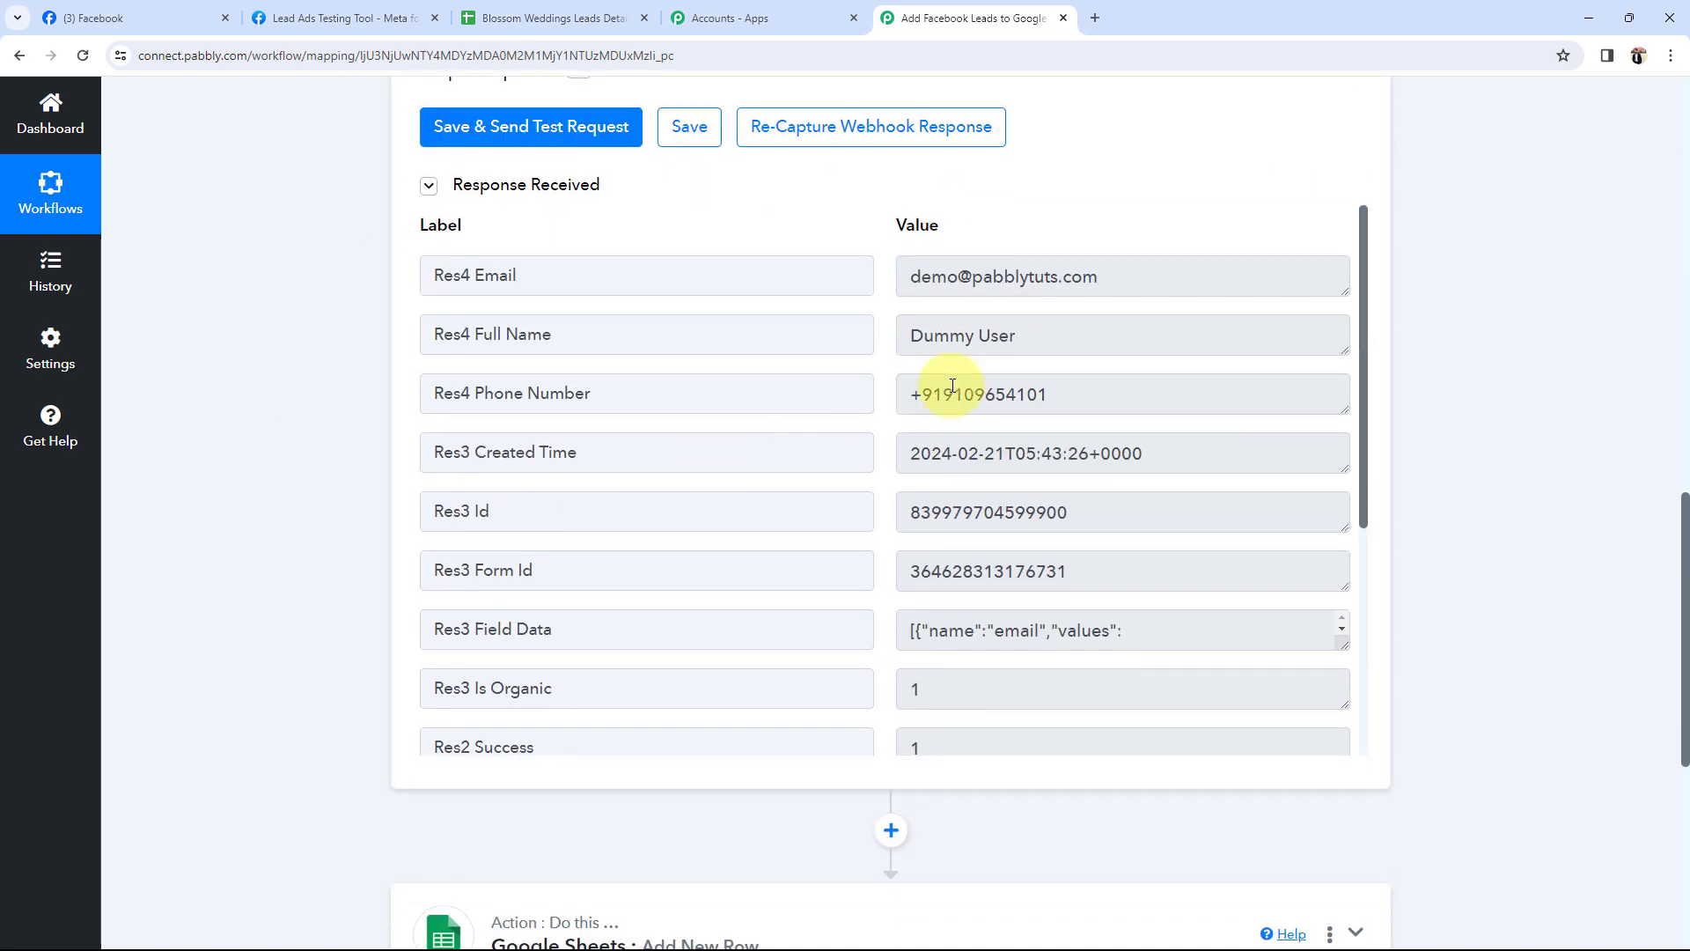
click(1120, 272)
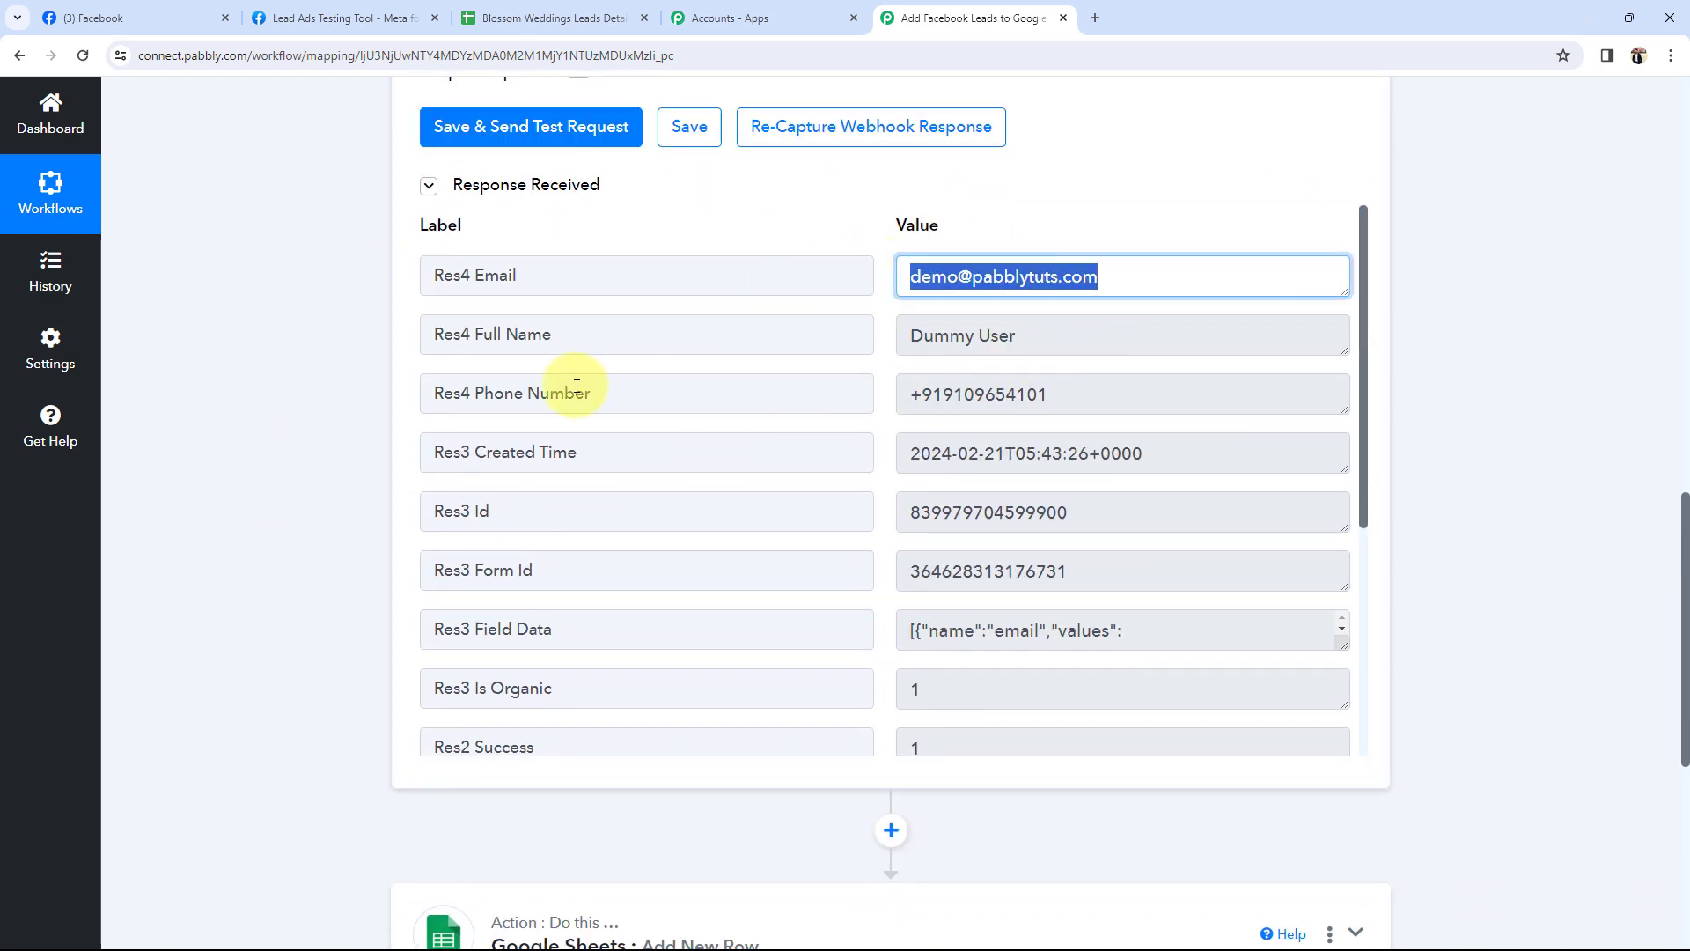
click(1087, 343)
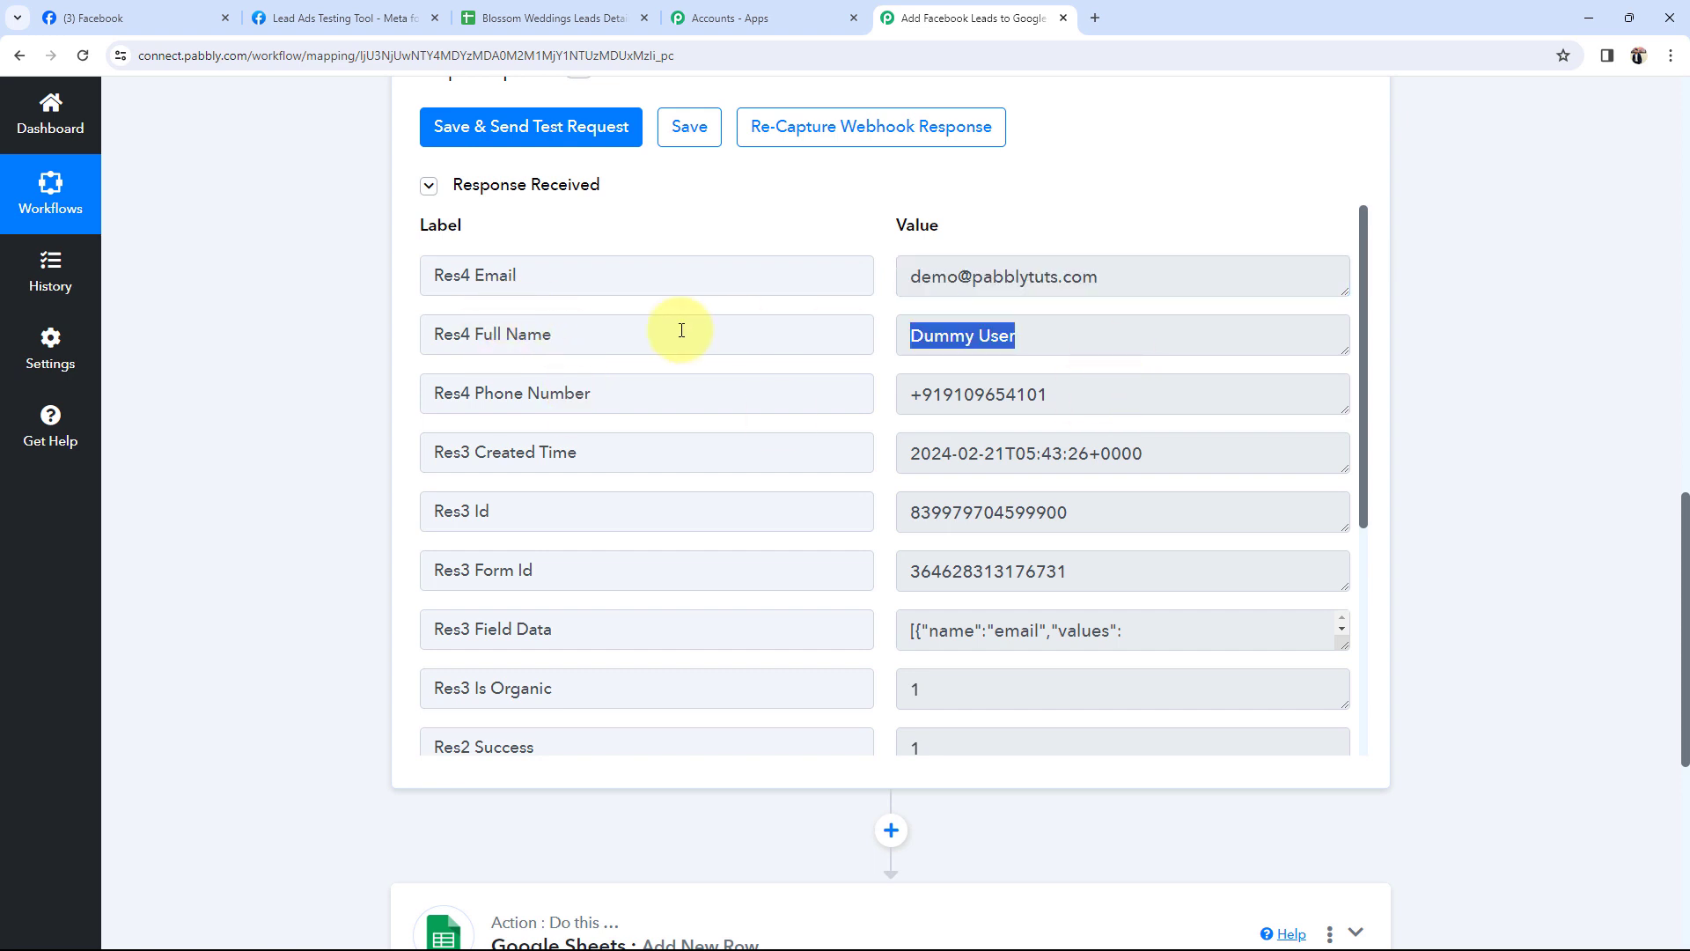
click(1207, 280)
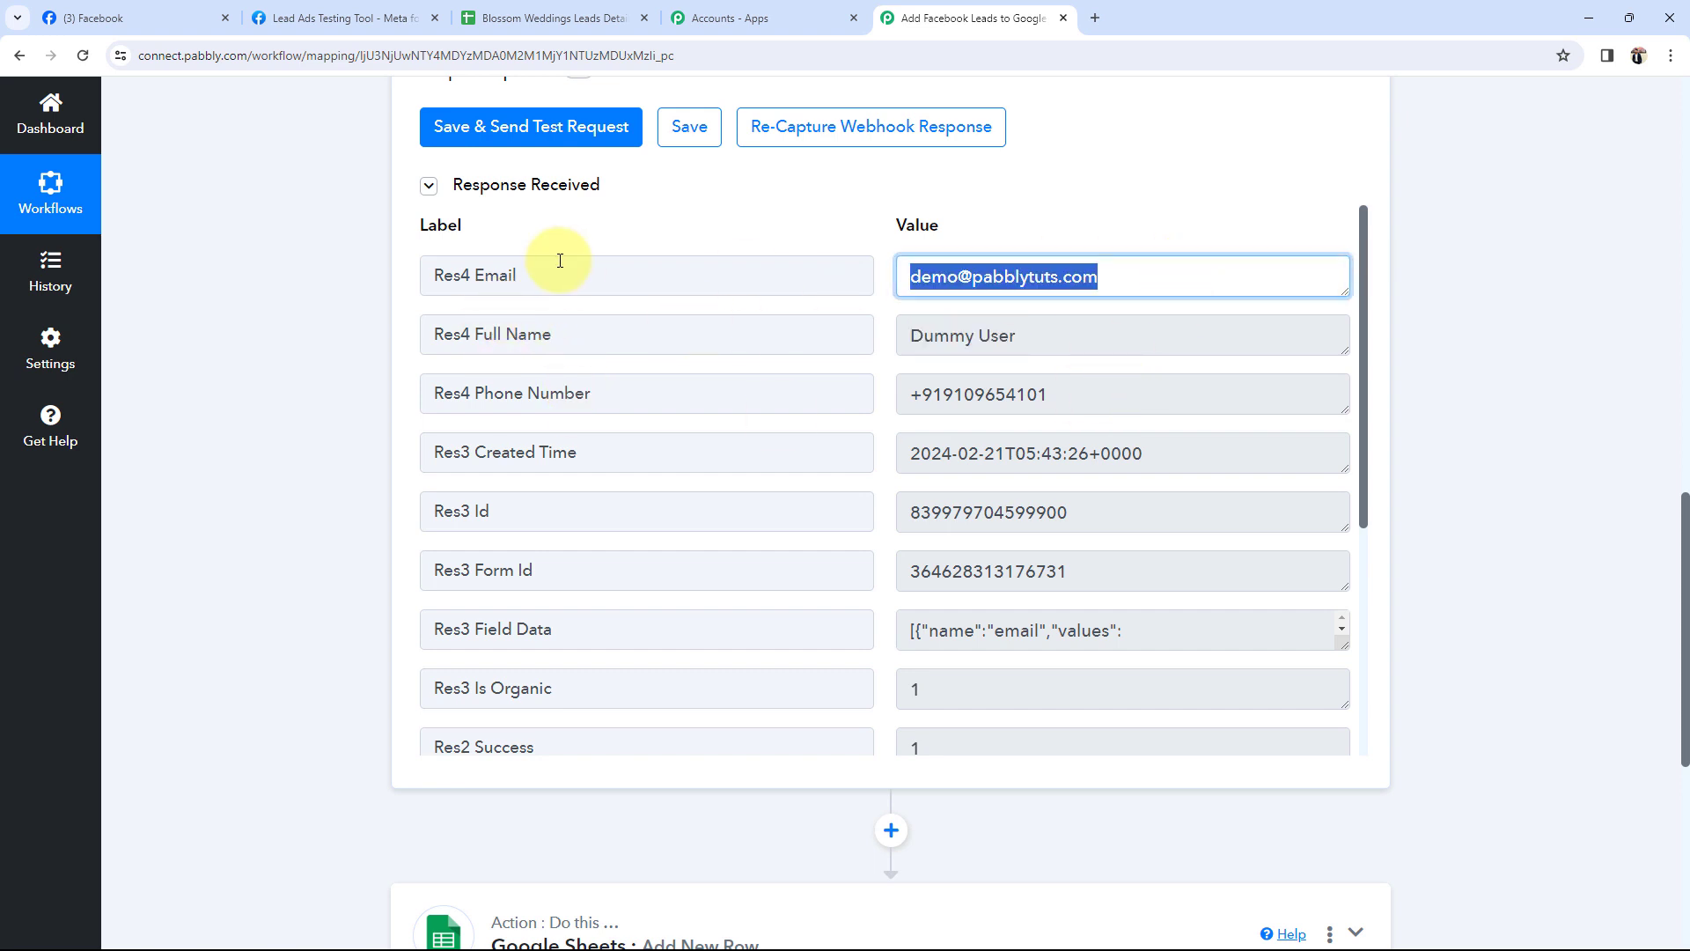
click(1083, 396)
click(298, 507)
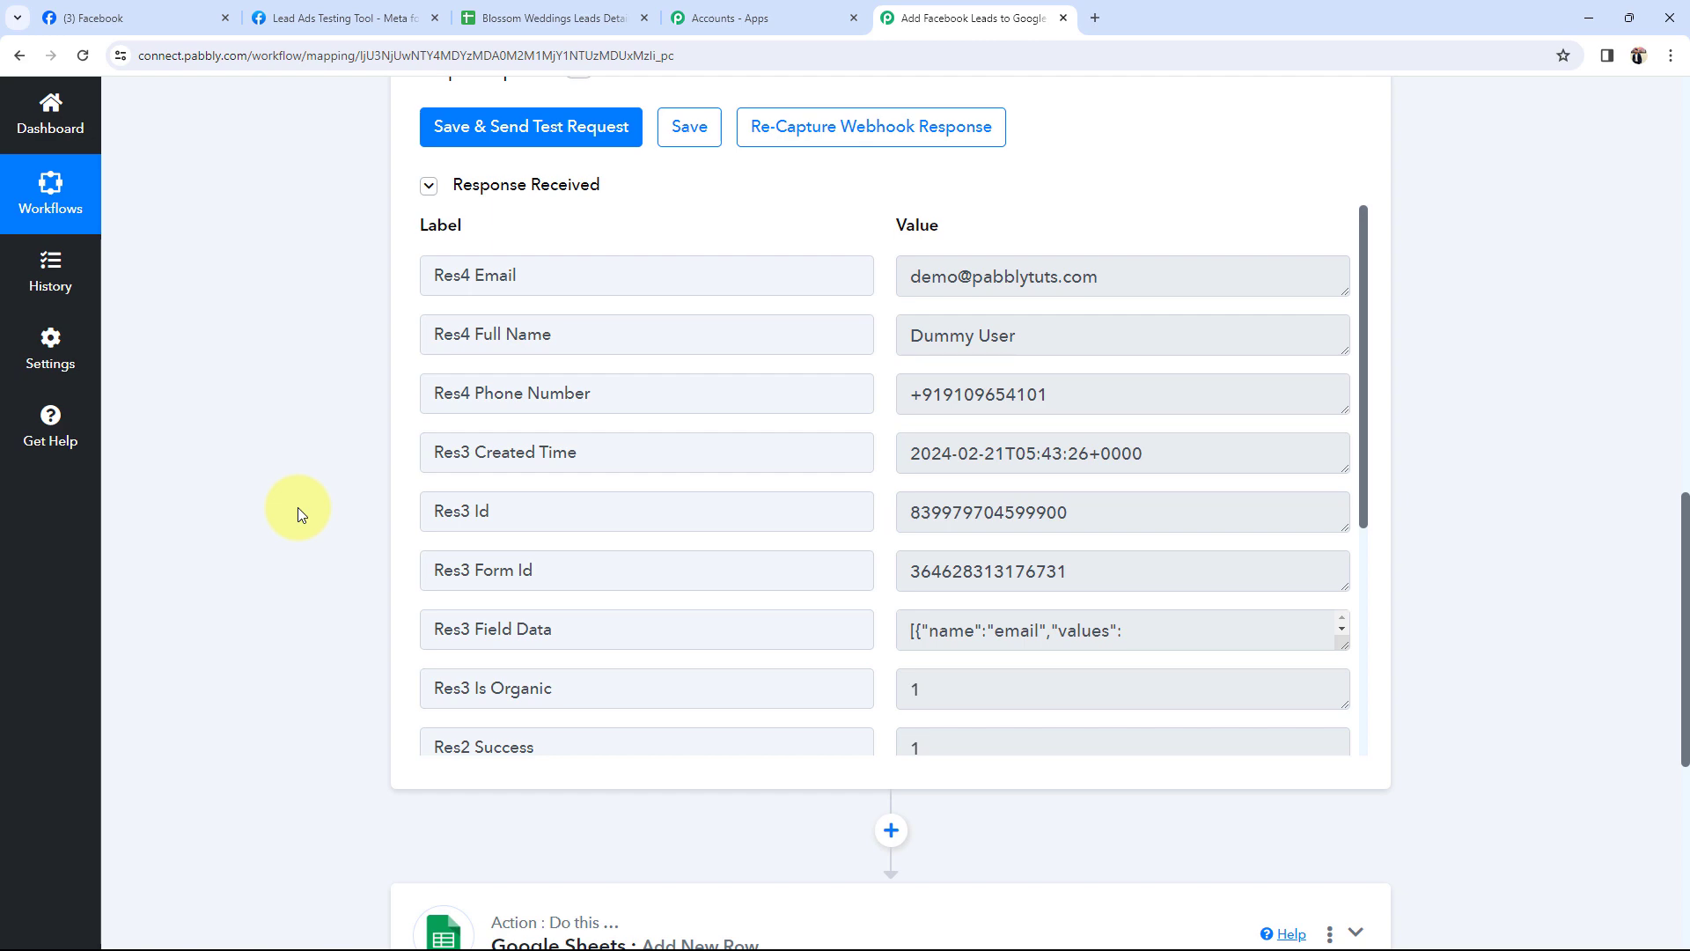
scroll(290, 511, up, 9)
scroll(290, 511, up, 6)
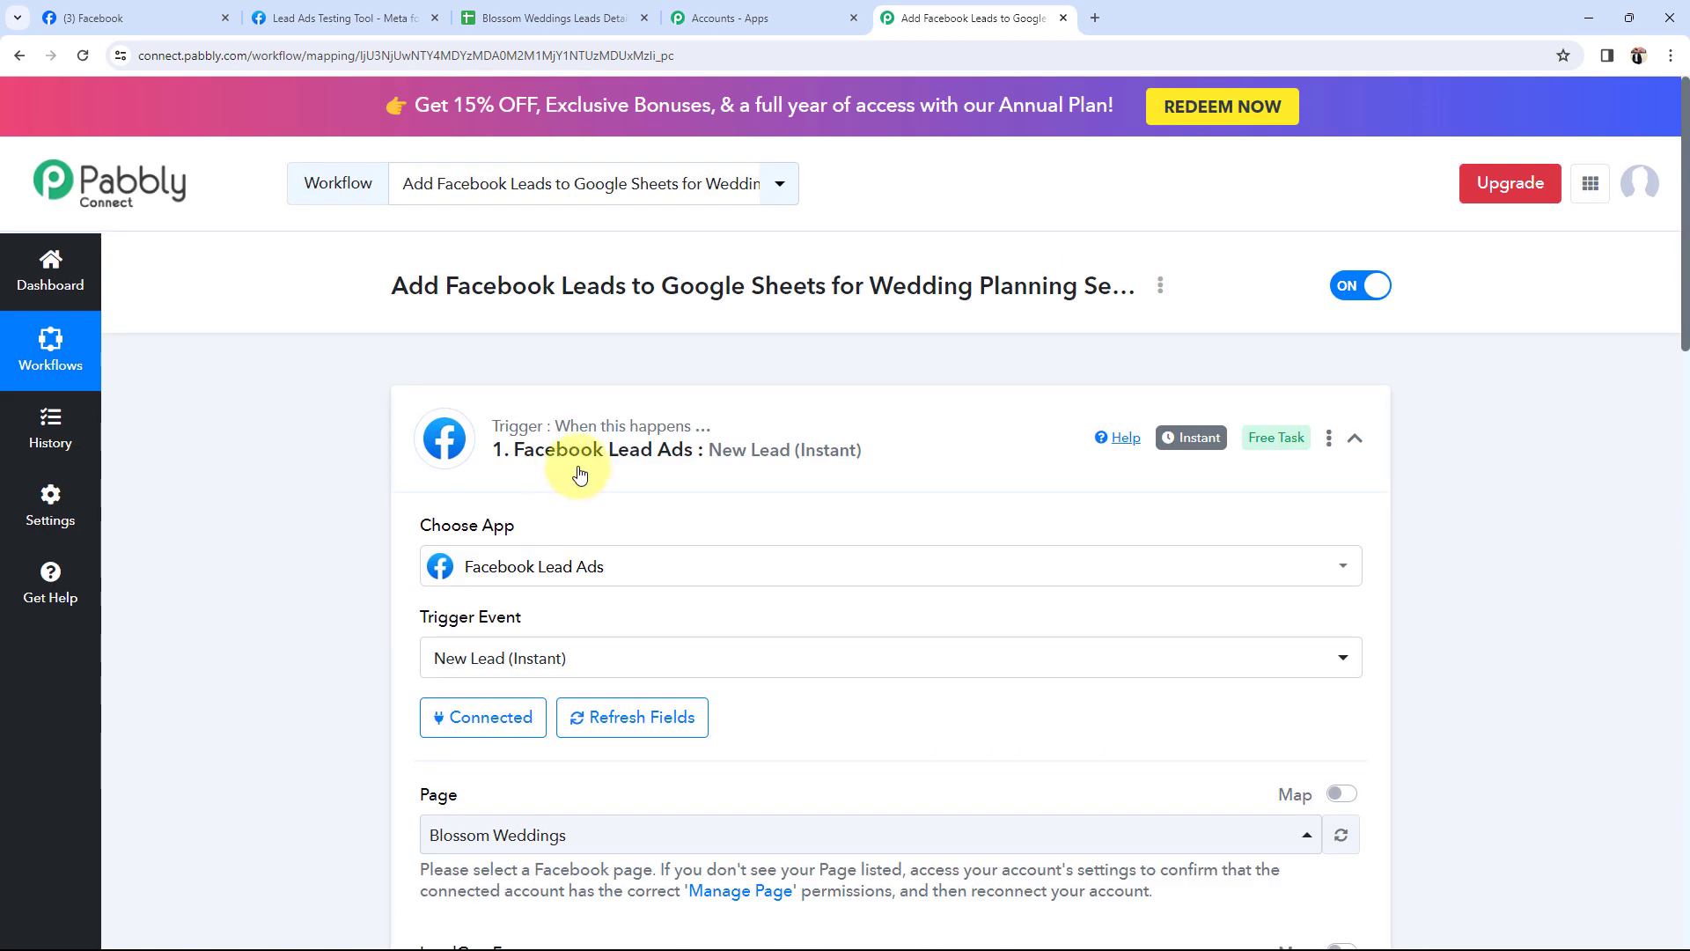
- Link the Add New Row step to the existing Google Sheets #156 connection and save it
click(579, 476)
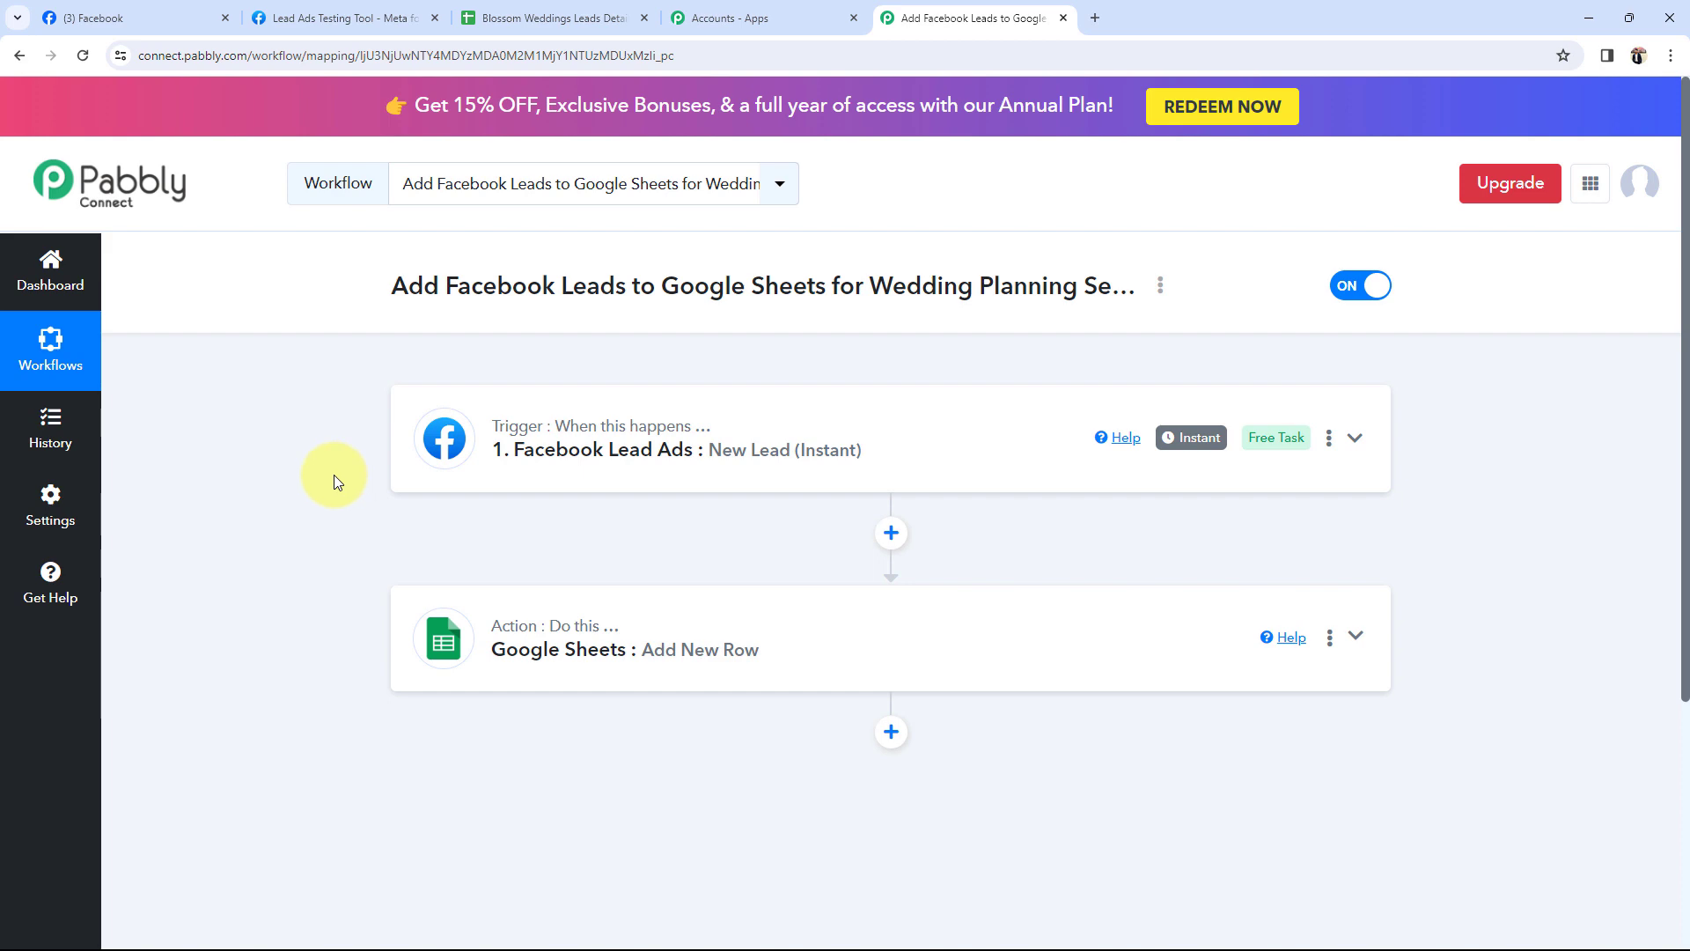
click(615, 658)
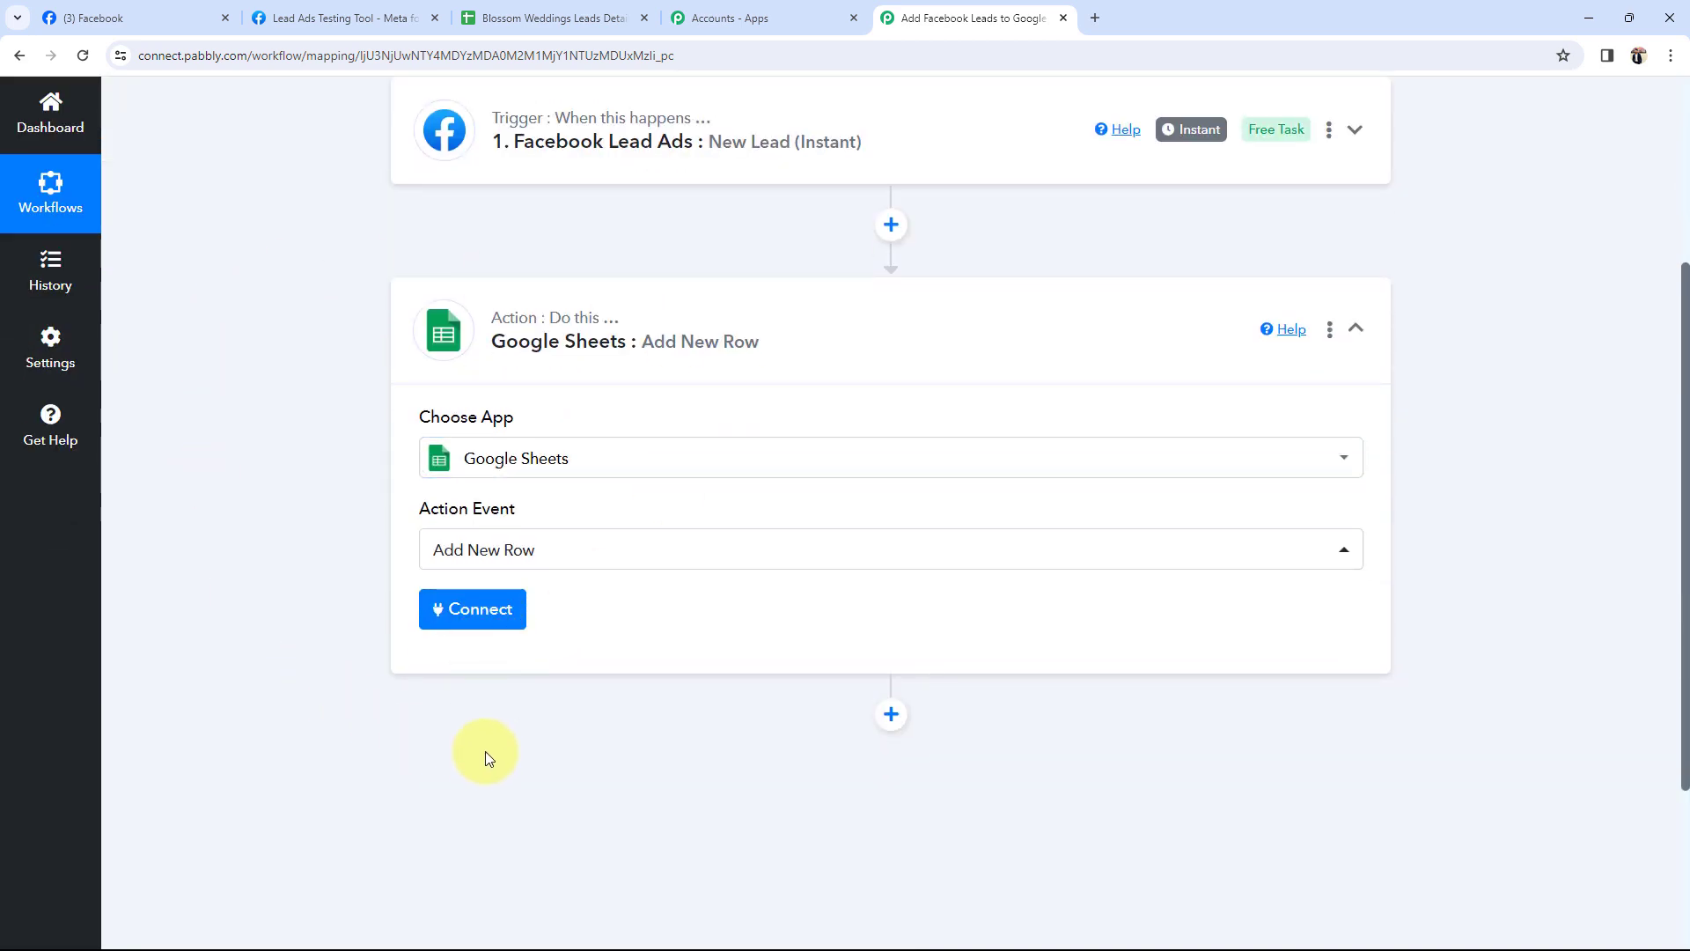
click(479, 617)
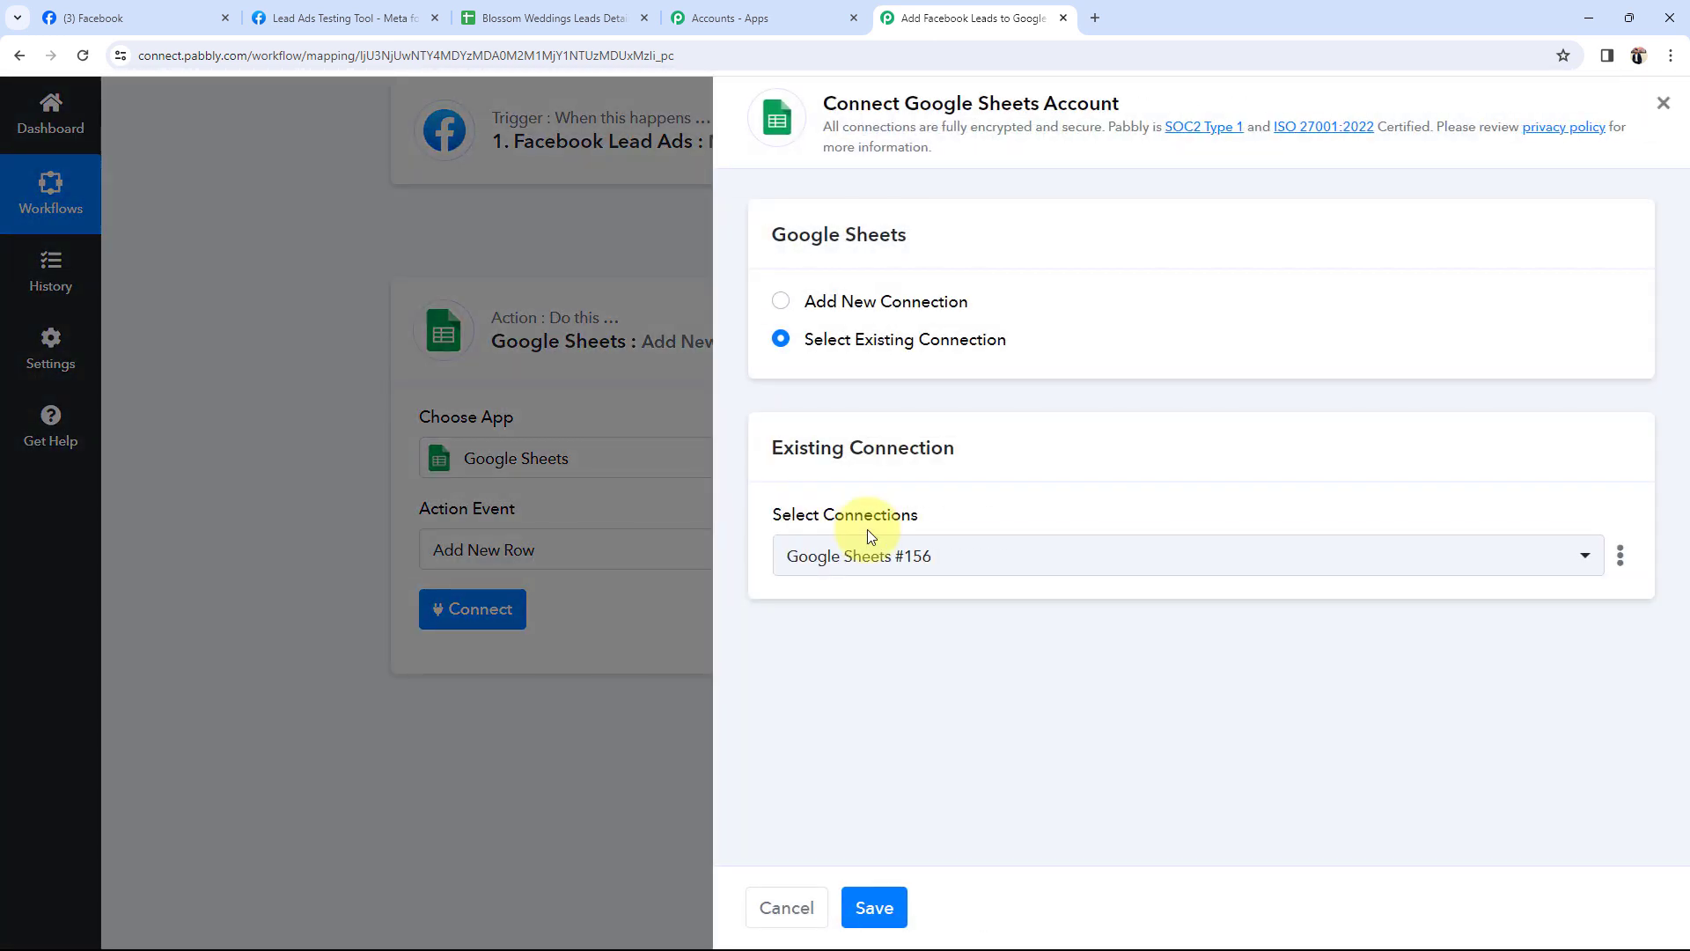
click(782, 302)
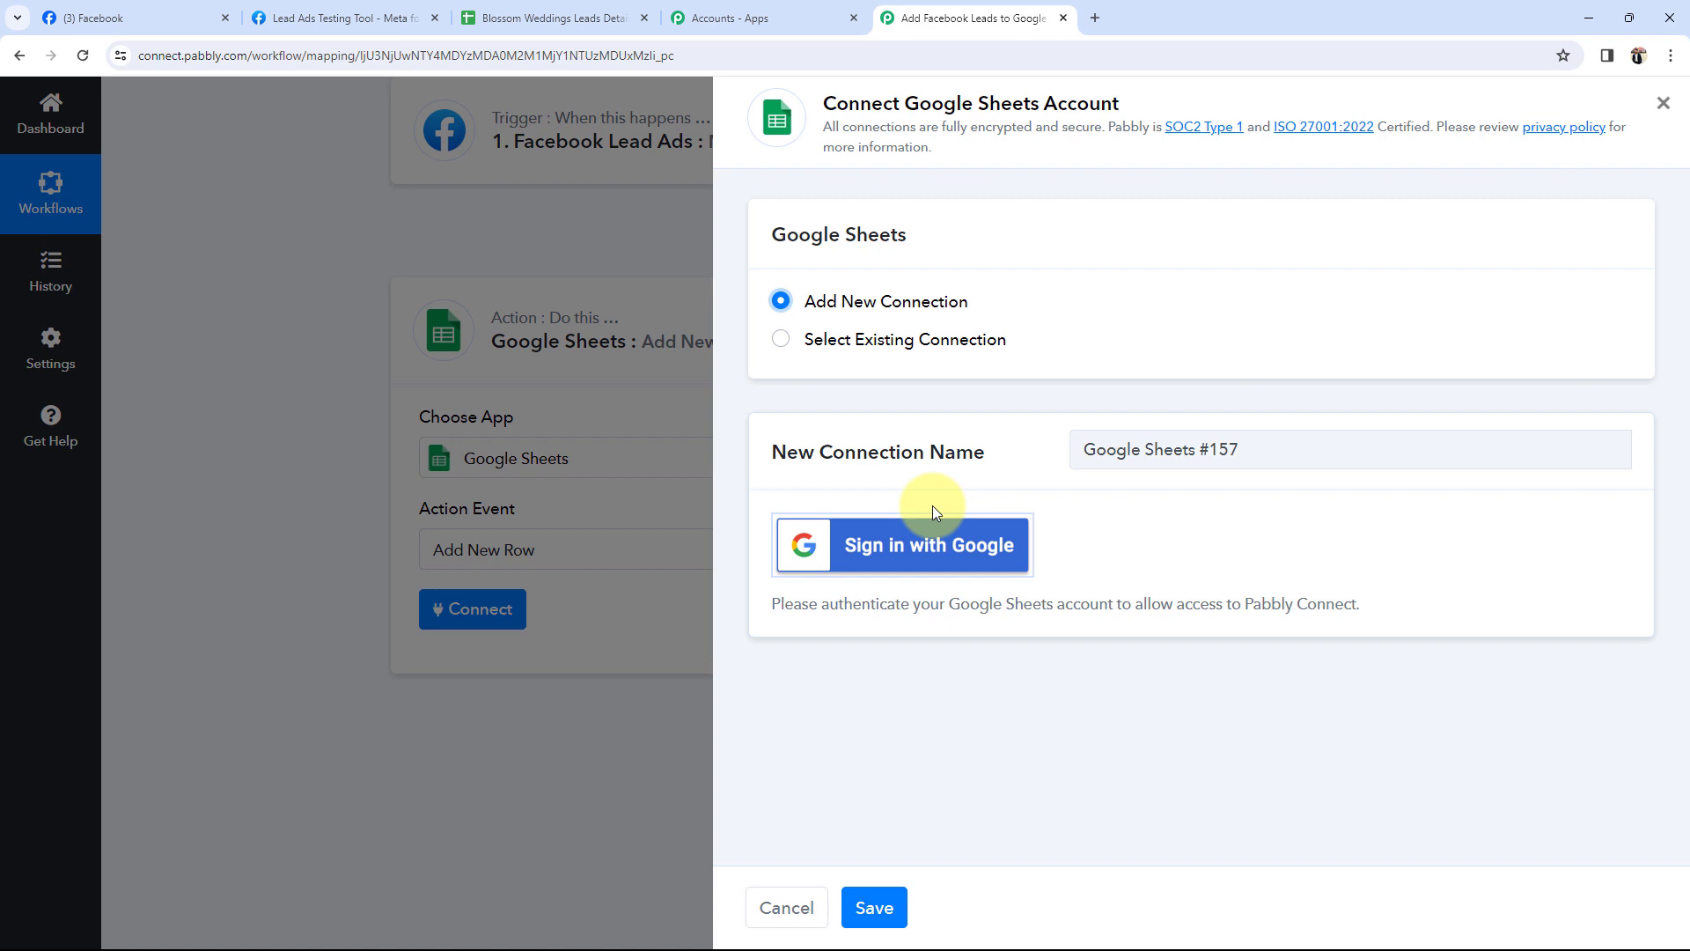
click(777, 345)
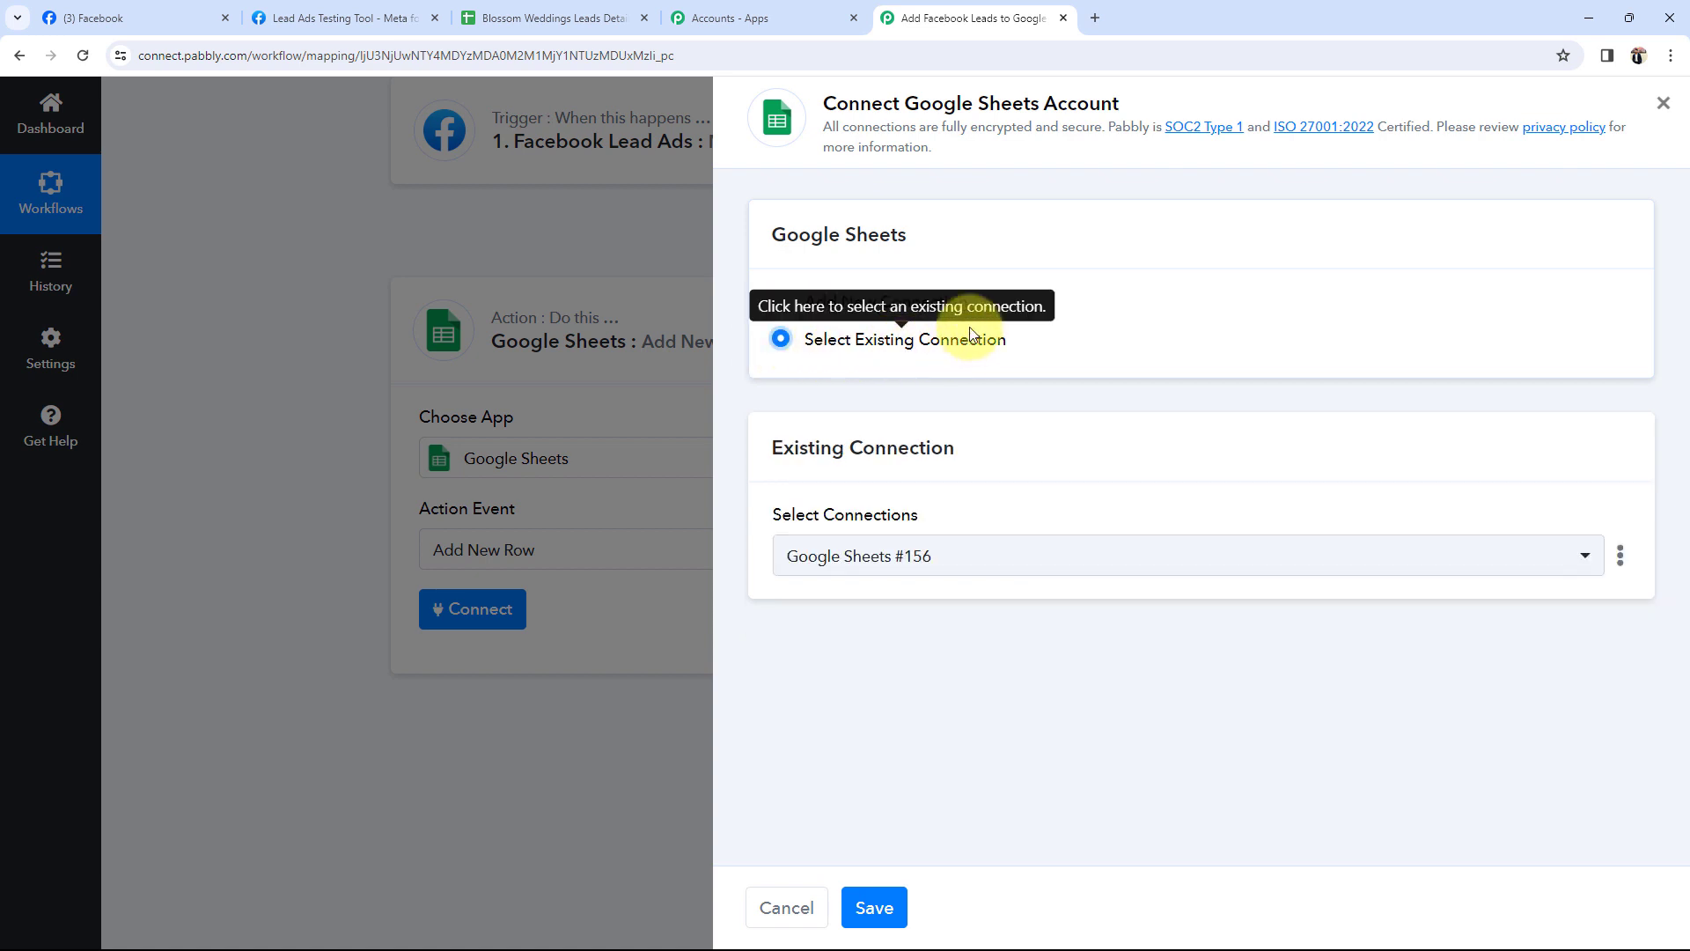
click(867, 904)
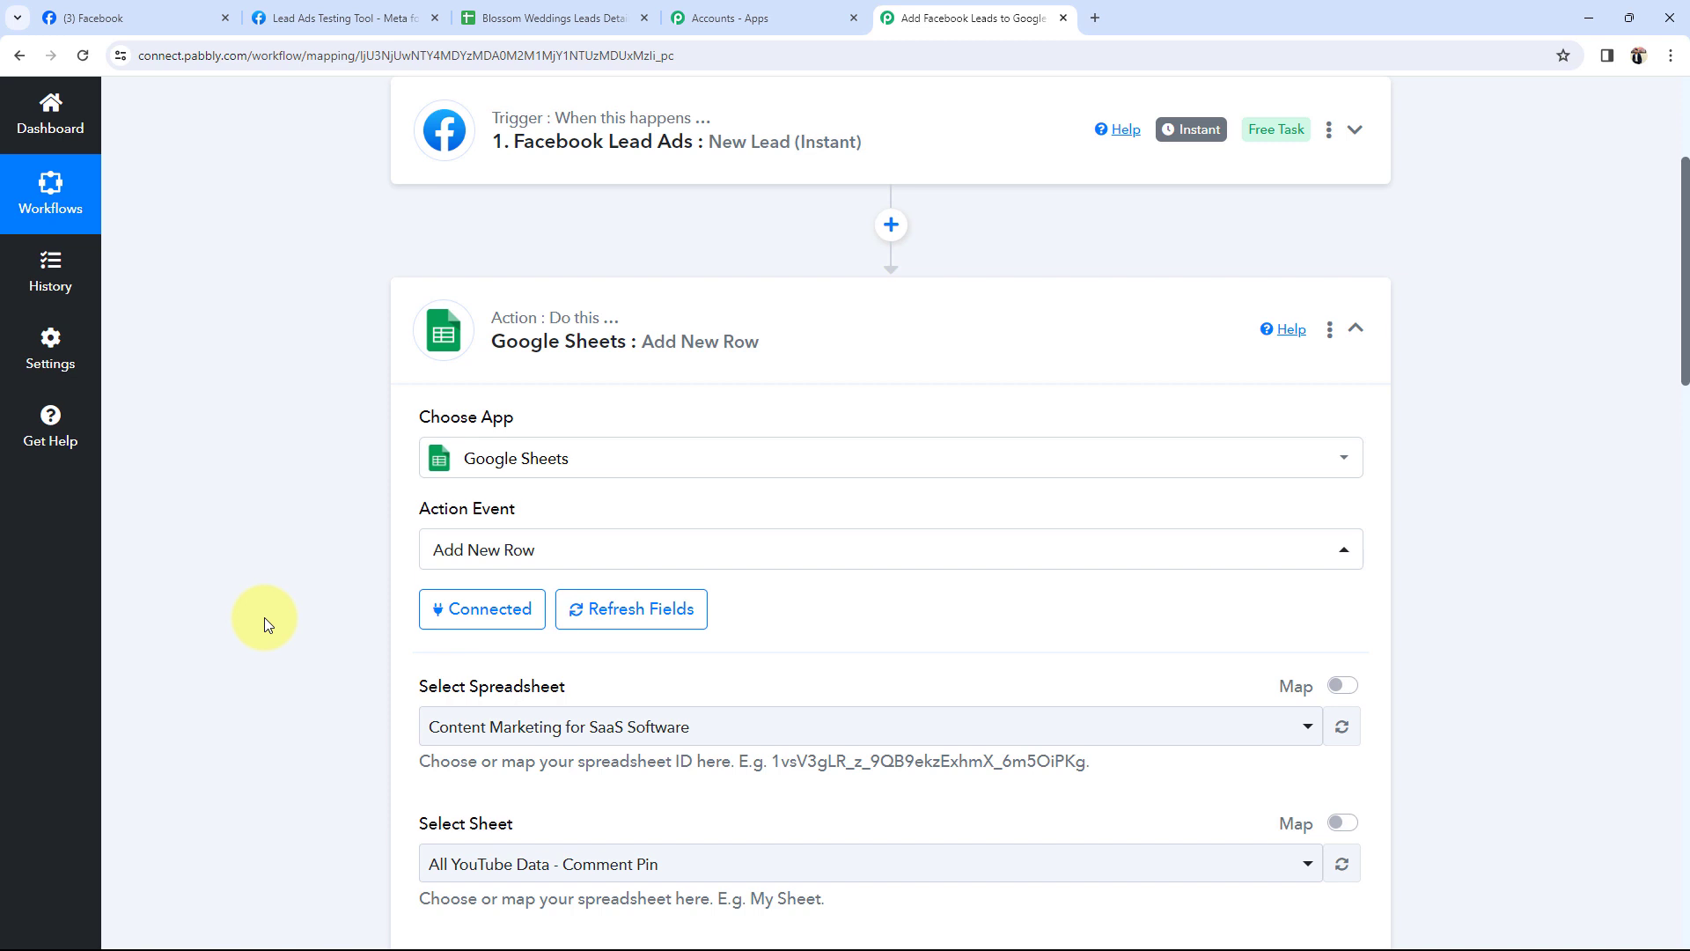
- Choose Blossom Weddings Leads Details as the spreadsheet and check its column headers
scroll(264, 616, down, 3)
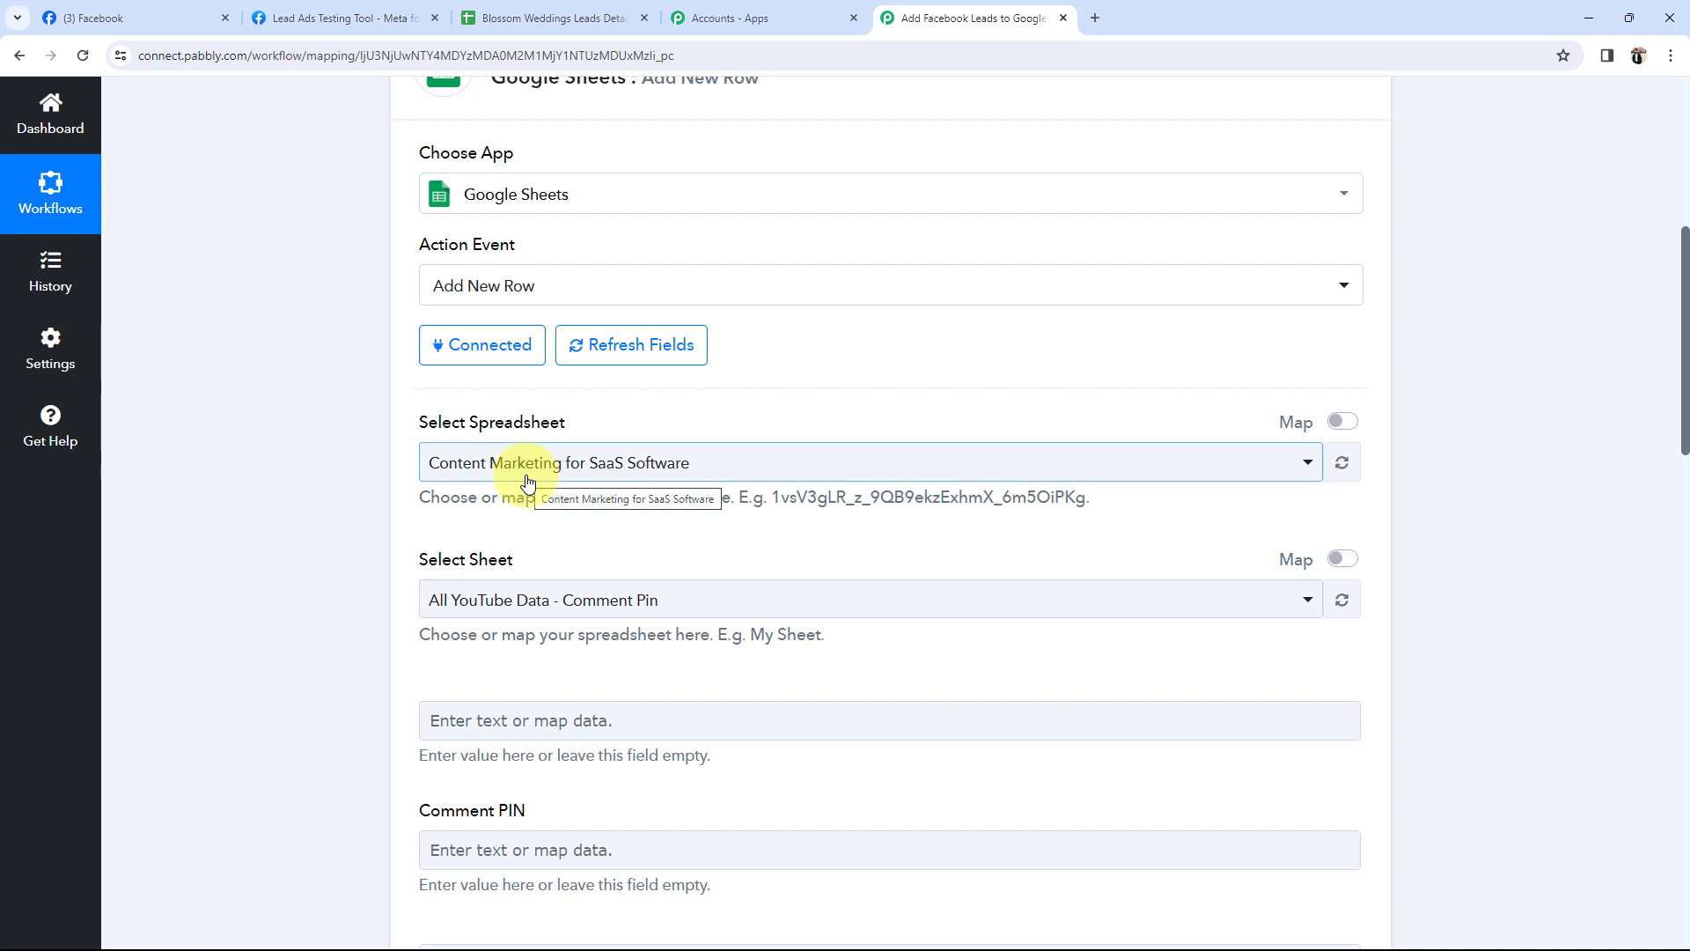
click(537, 17)
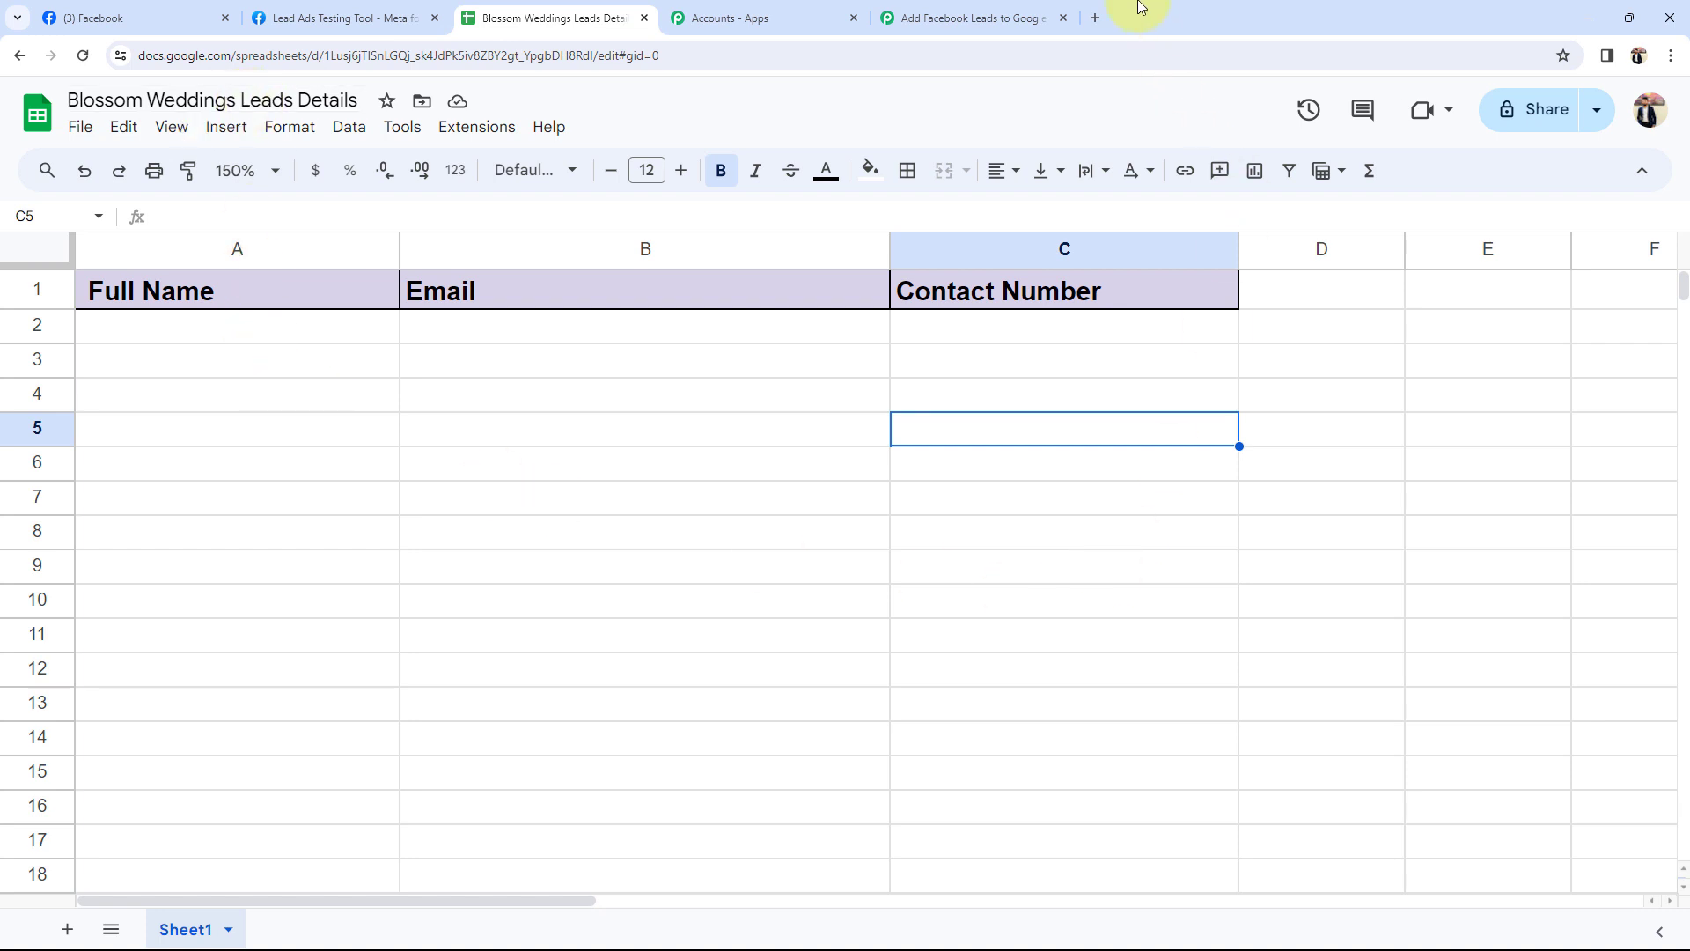
click(969, 18)
click(571, 459)
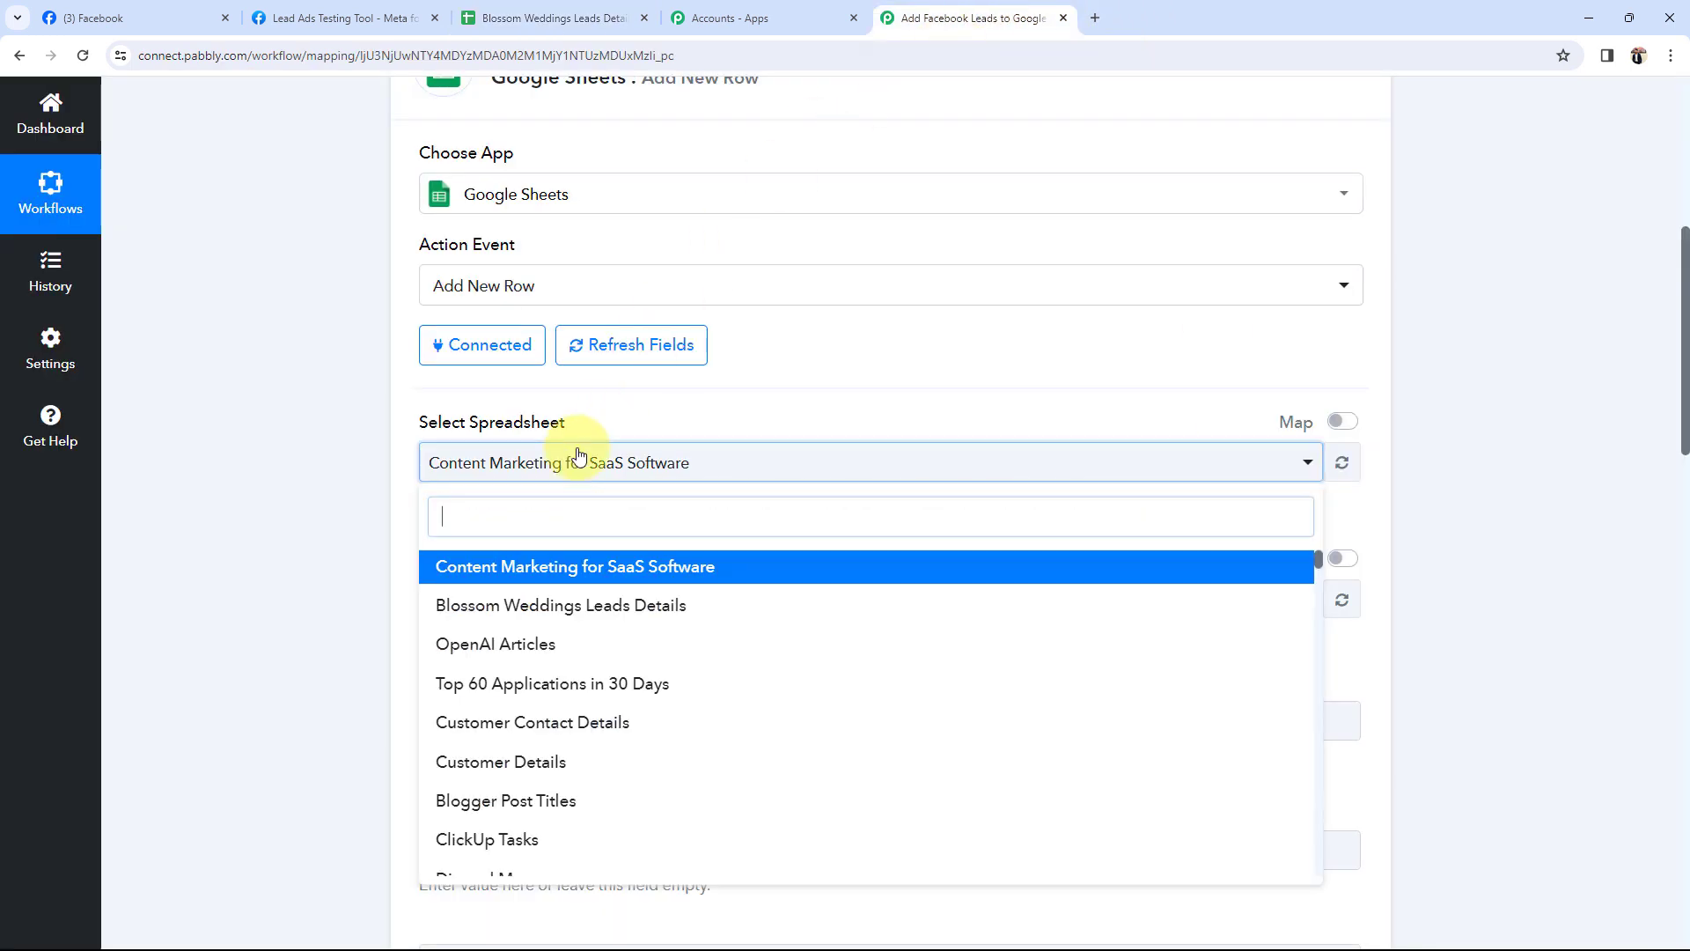
click(546, 604)
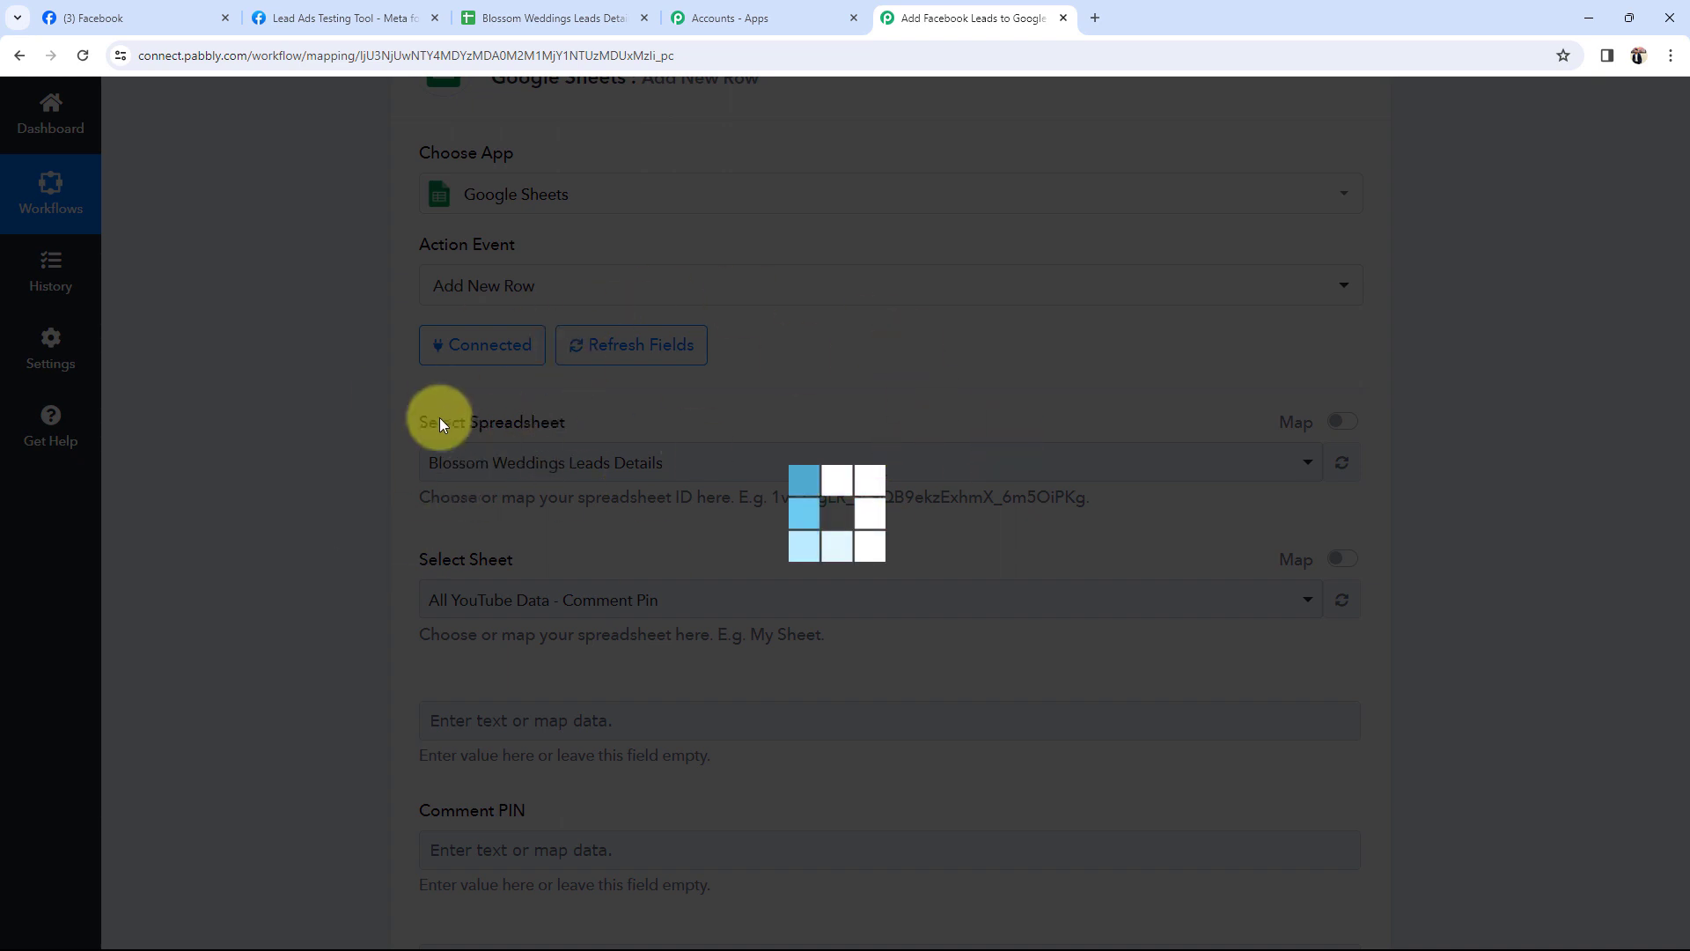
click(568, 18)
click(256, 324)
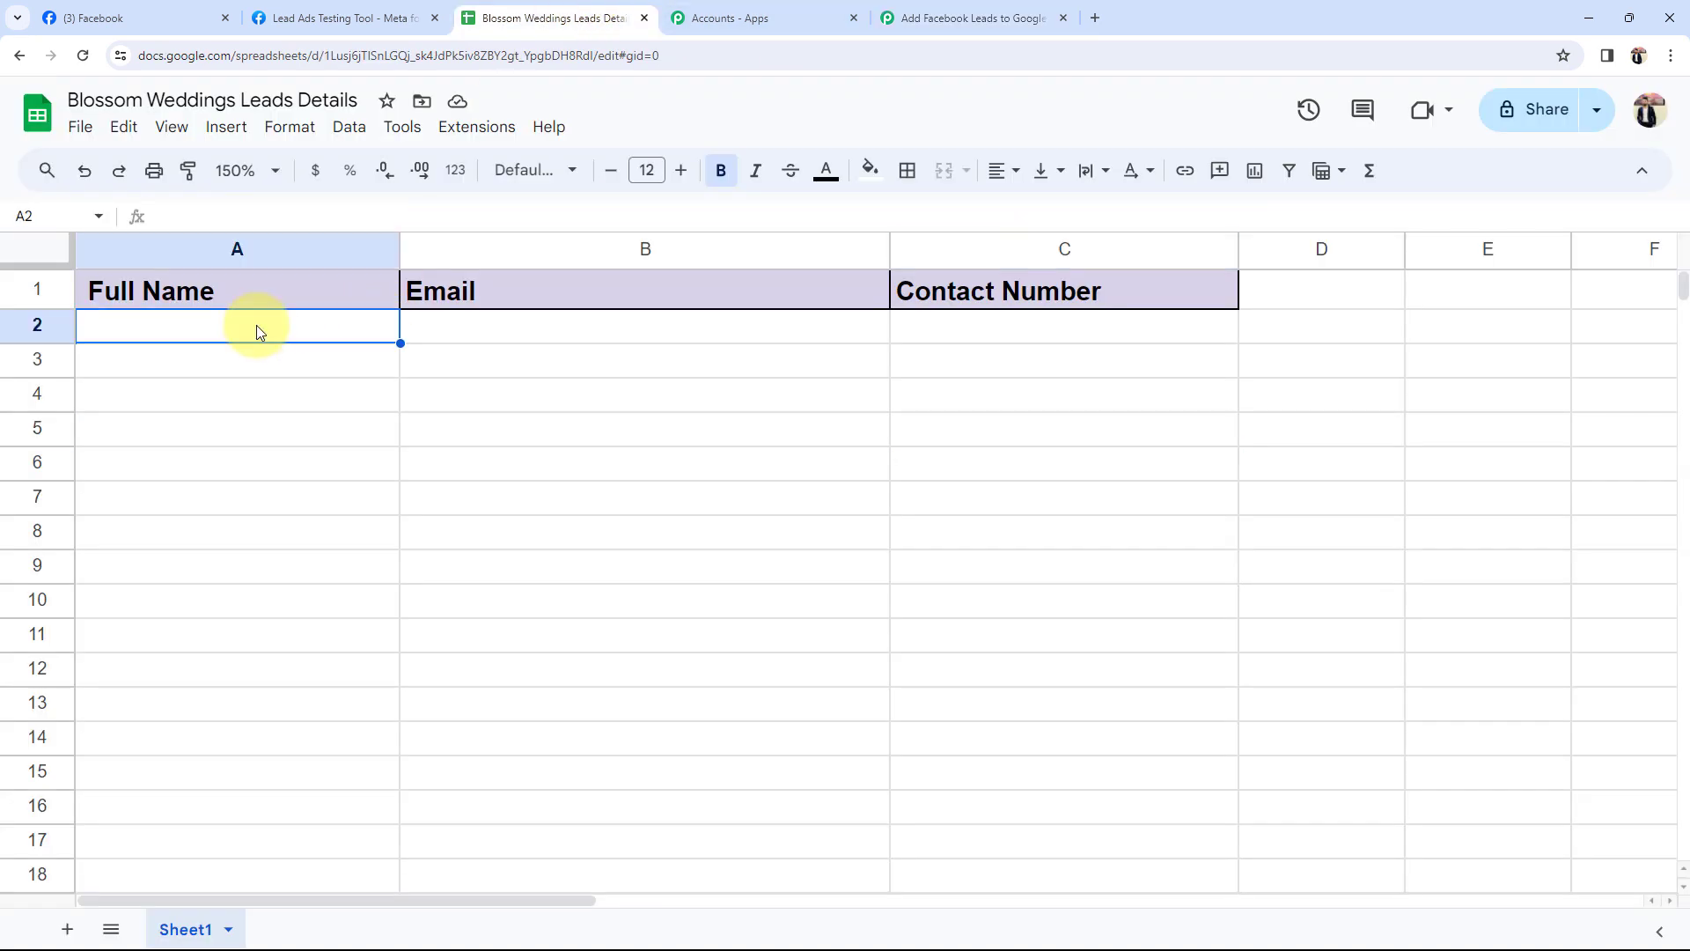
click(591, 440)
click(959, 426)
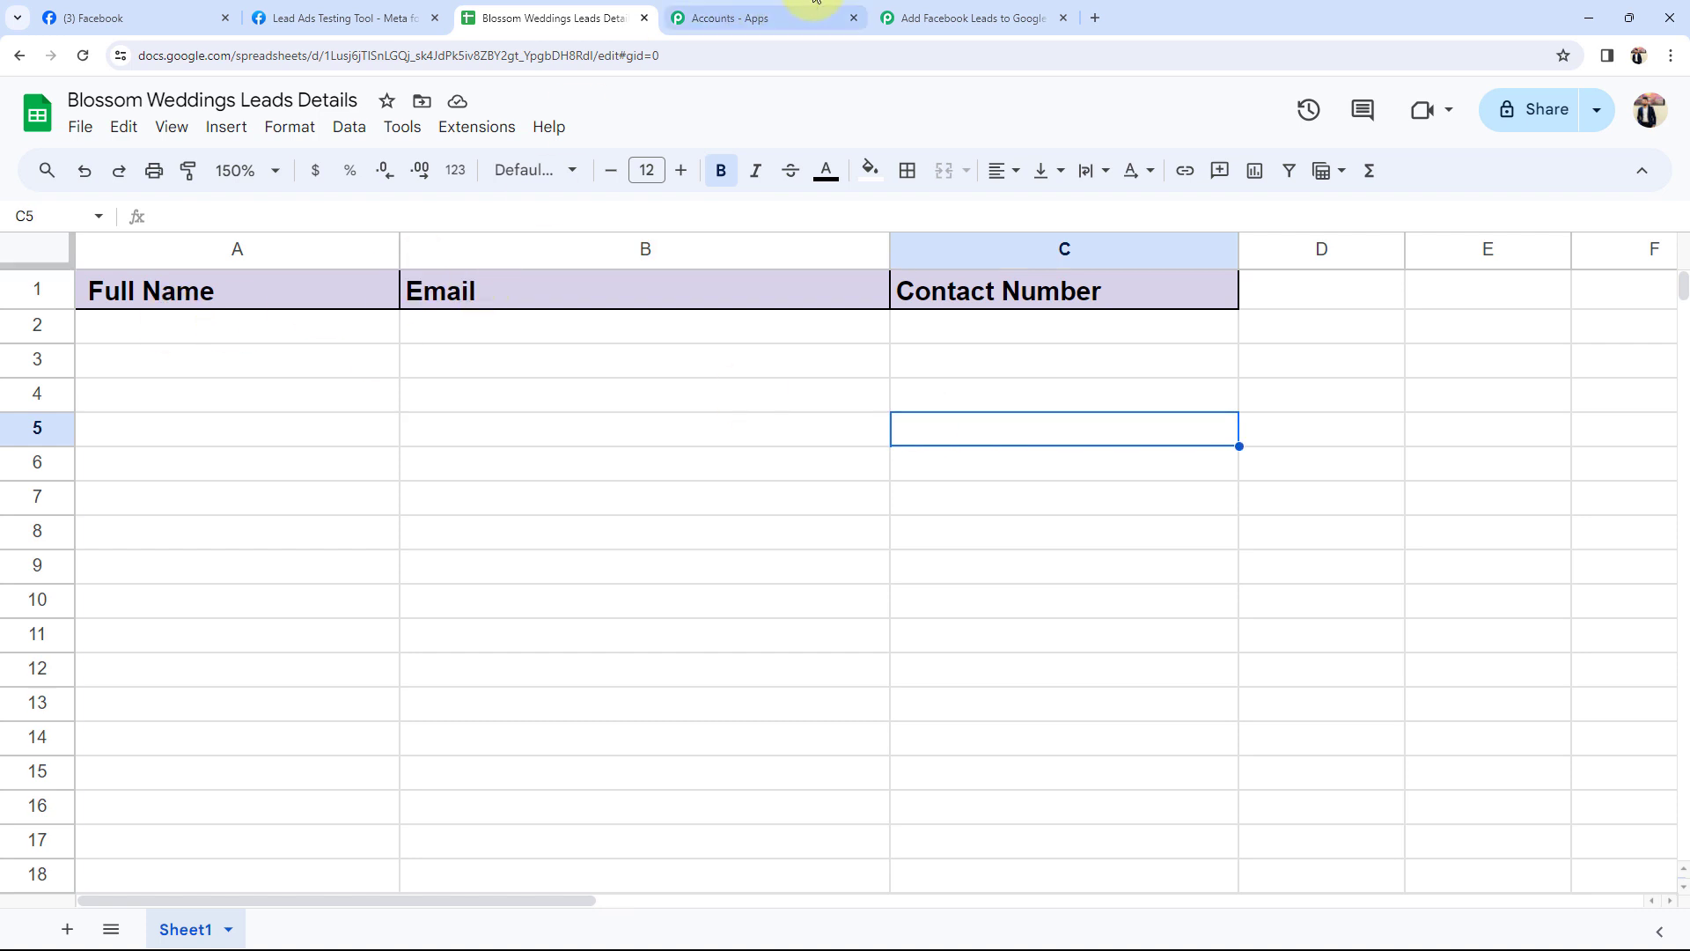
- Choose Sheet1 as the target sheet to reveal the Full Name, Email and Contact Number fields
click(948, 10)
scroll(182, 556, down, 3)
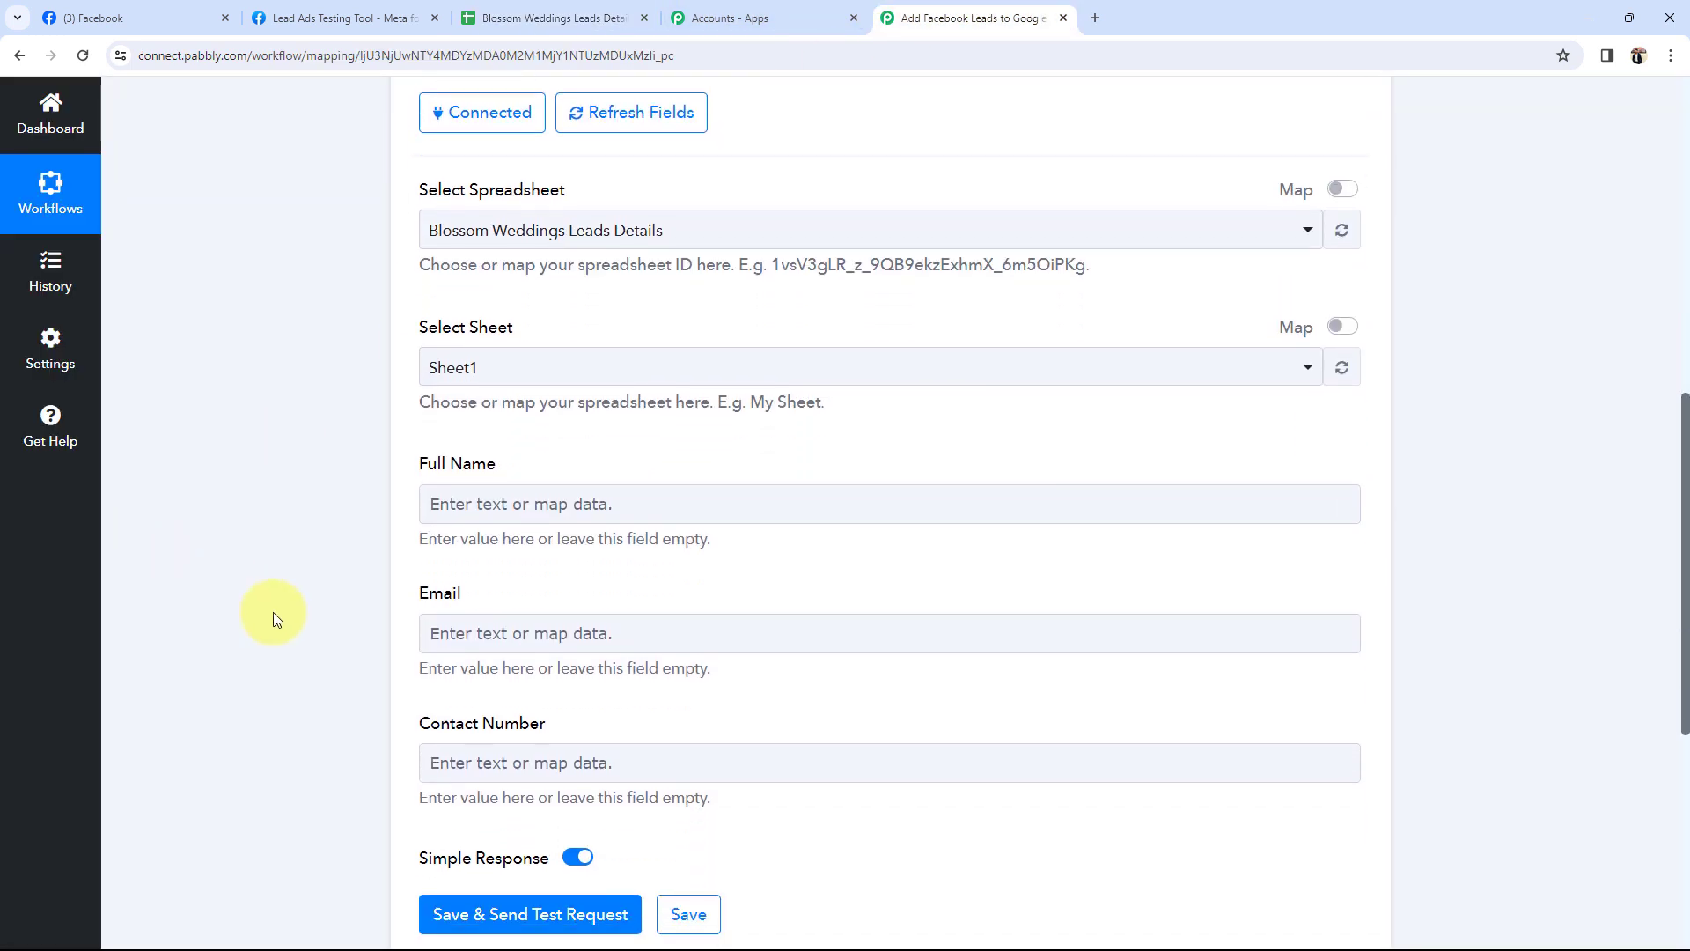
drag(417, 330, 547, 302)
click(483, 343)
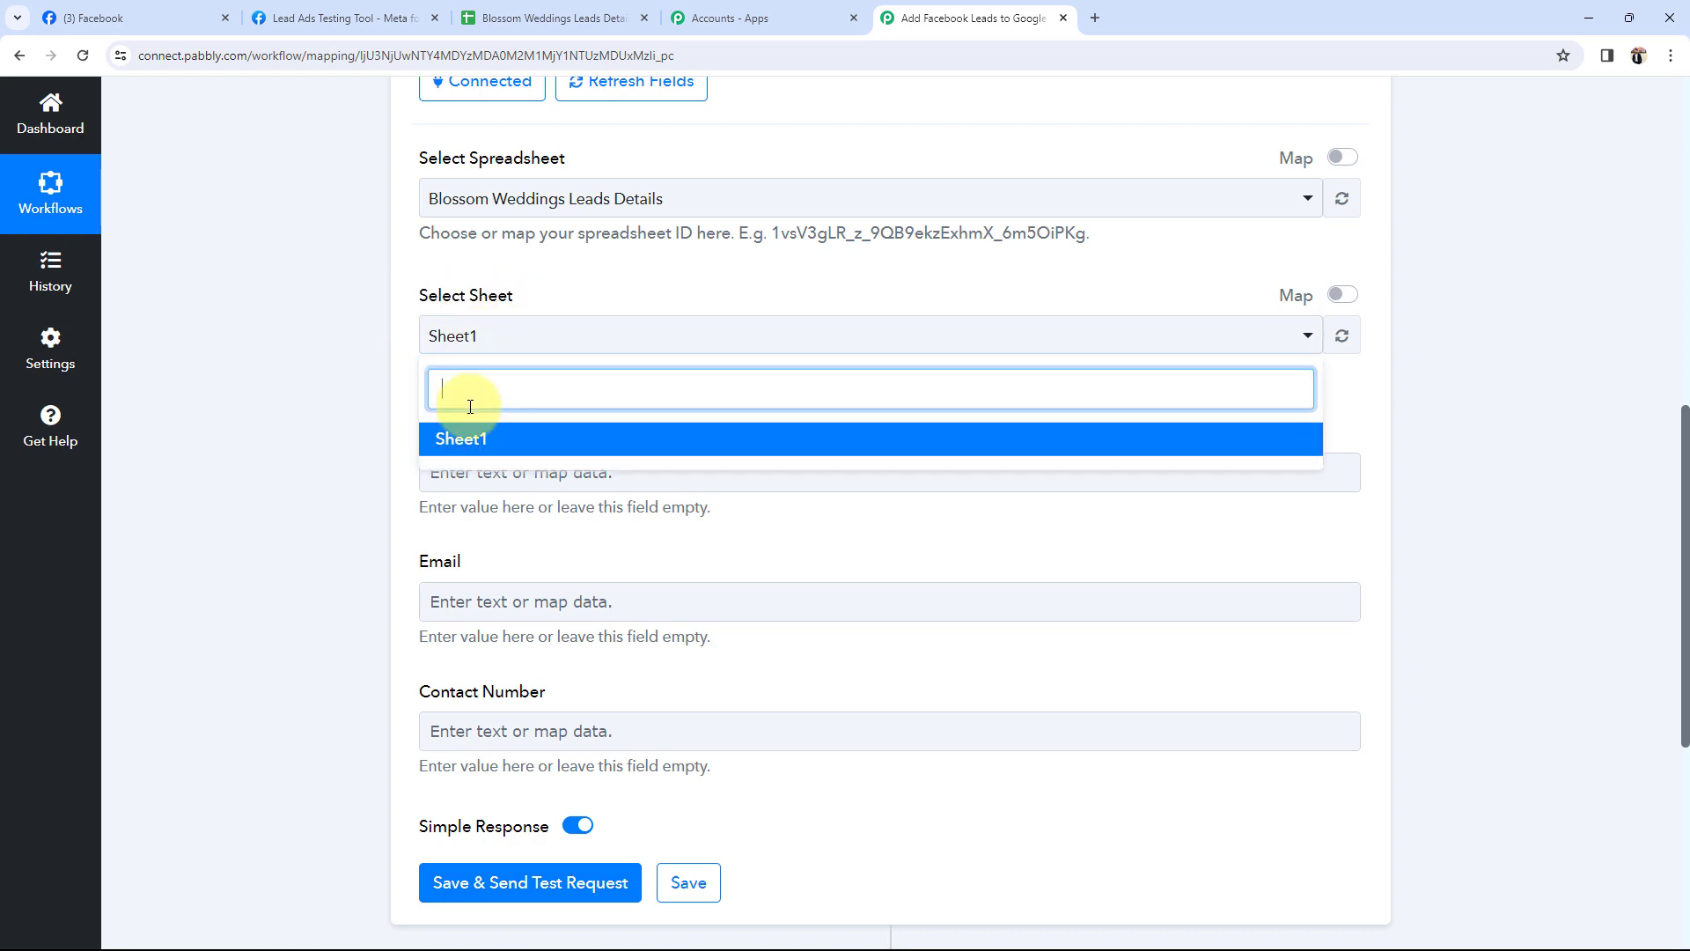
click(469, 434)
click(563, 17)
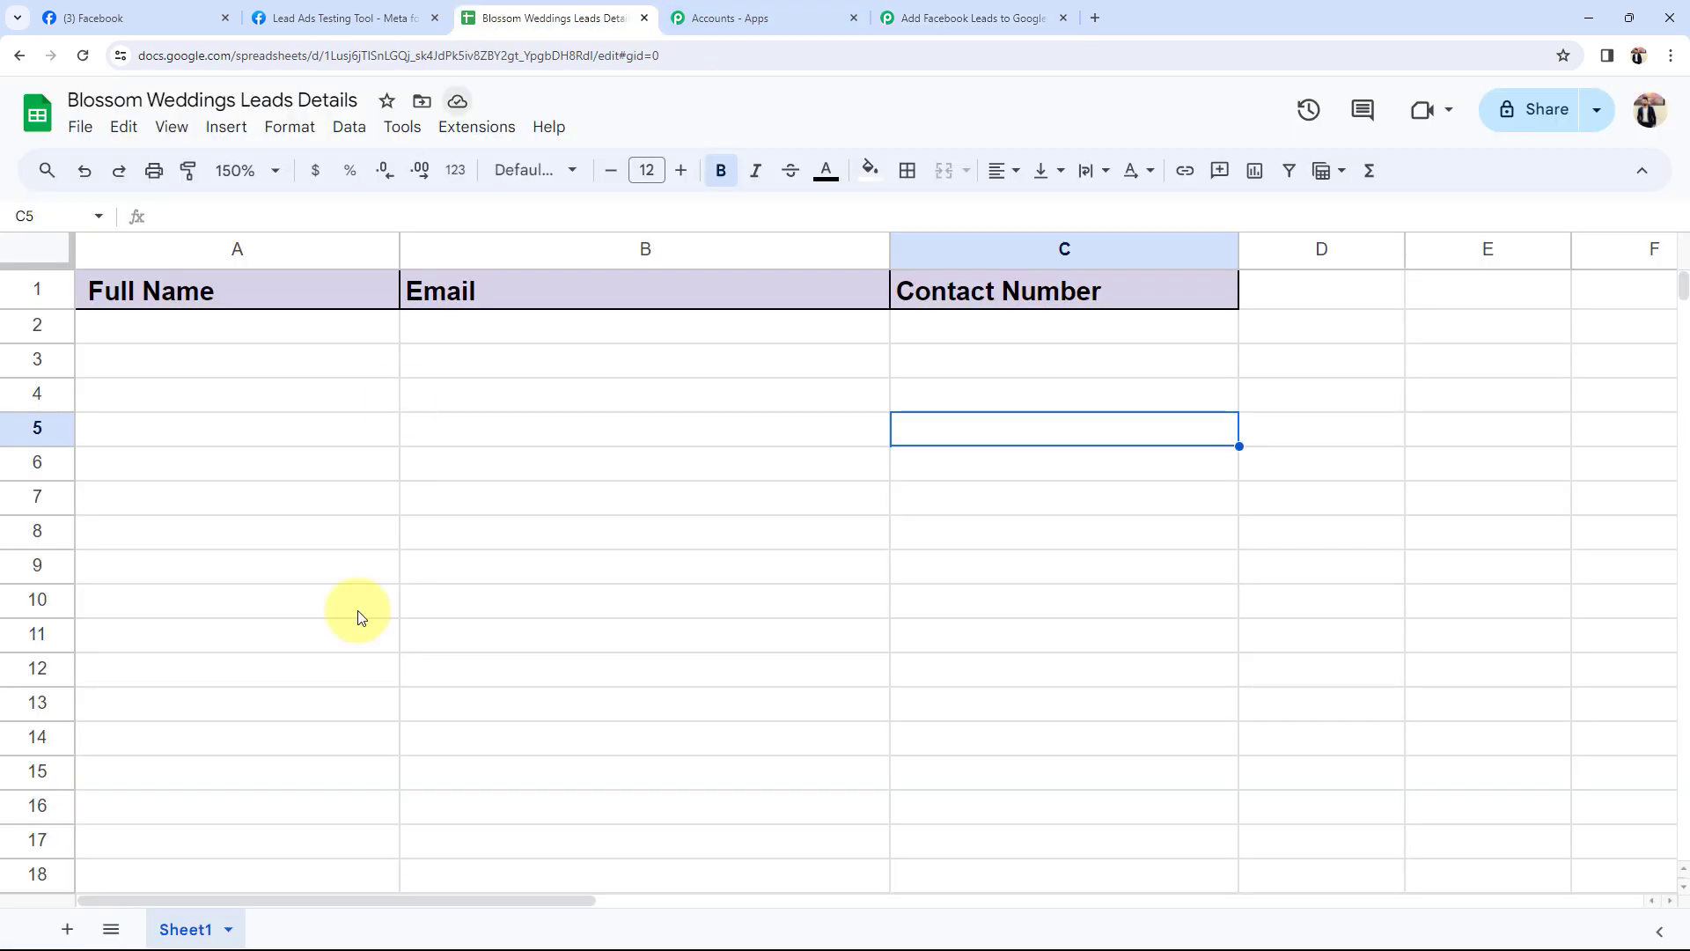
click(889, 22)
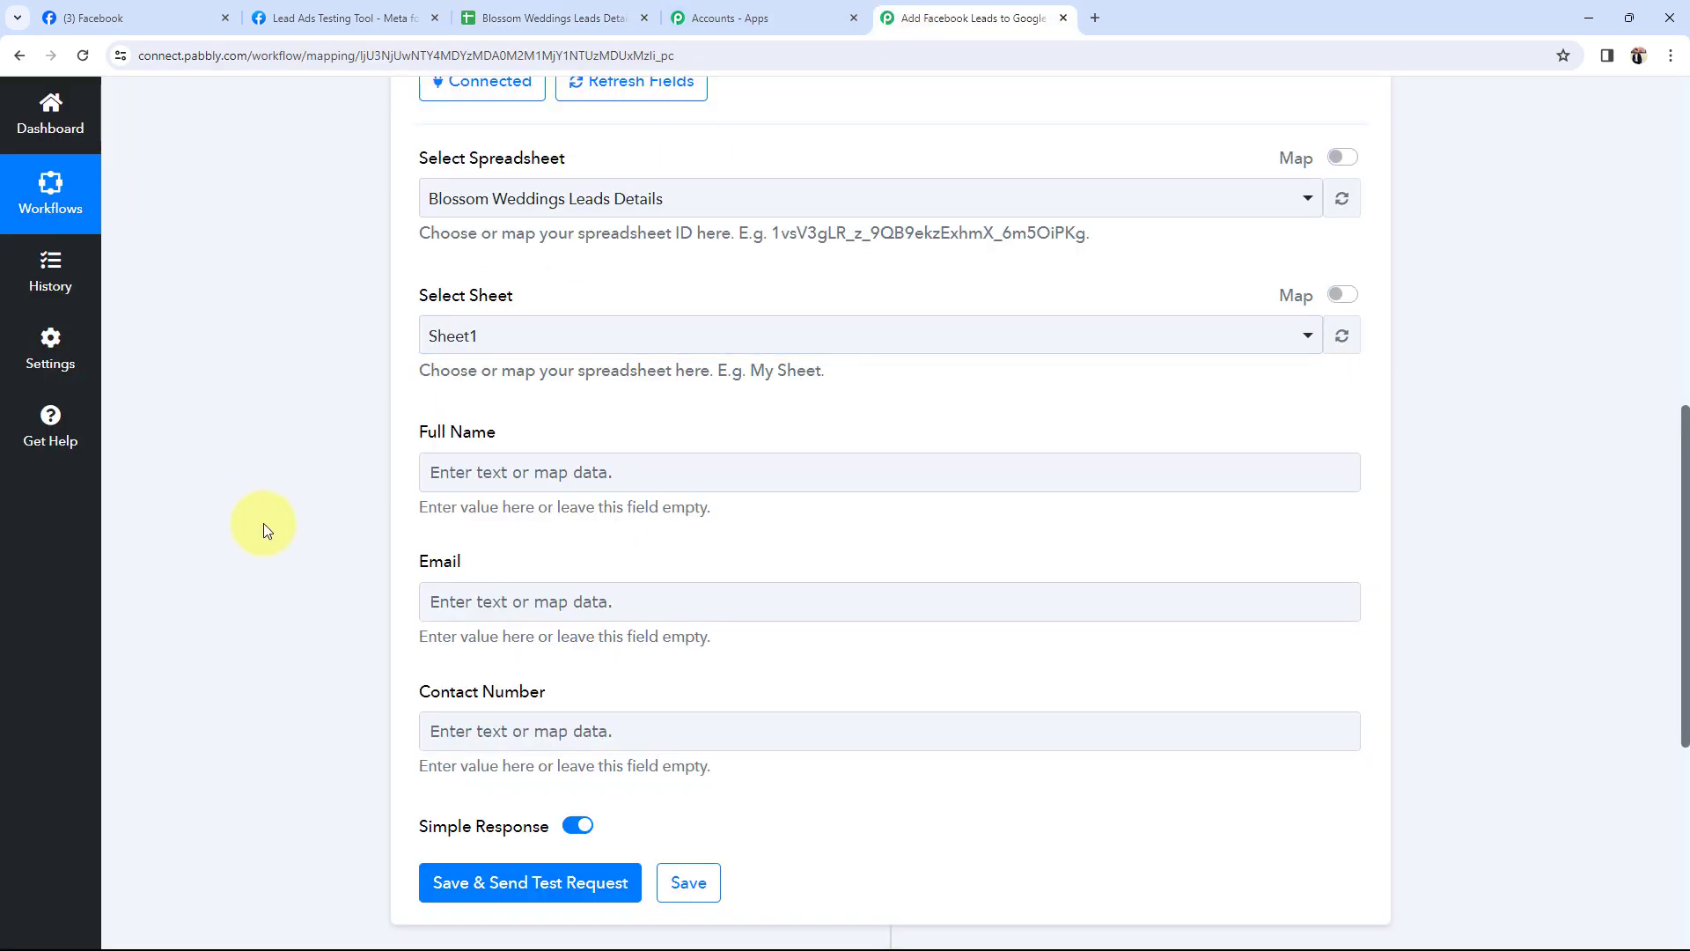
scroll(416, 263, down, 3)
mouse_move(414, 158)
mouse_down()
mouse_move(378, 278)
mouse_move(438, 418)
mouse_move(592, 426)
mouse_up()
- Map the Facebook lead's full name into the Full Name field
click(403, 404)
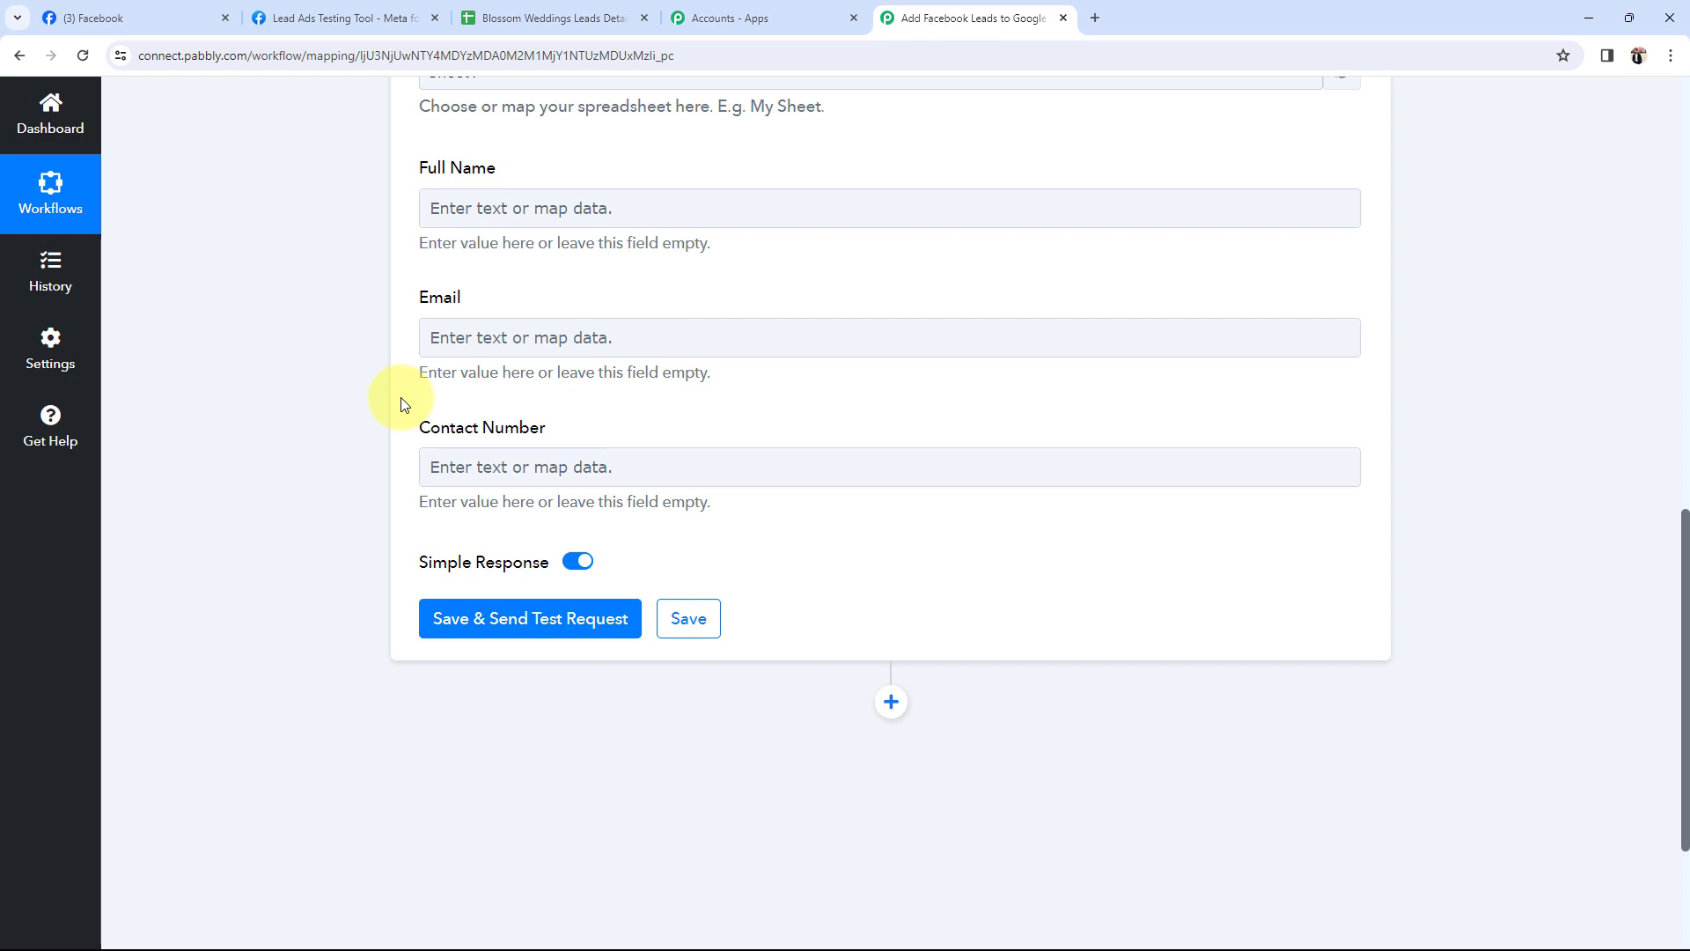
scroll(400, 404, up, 7)
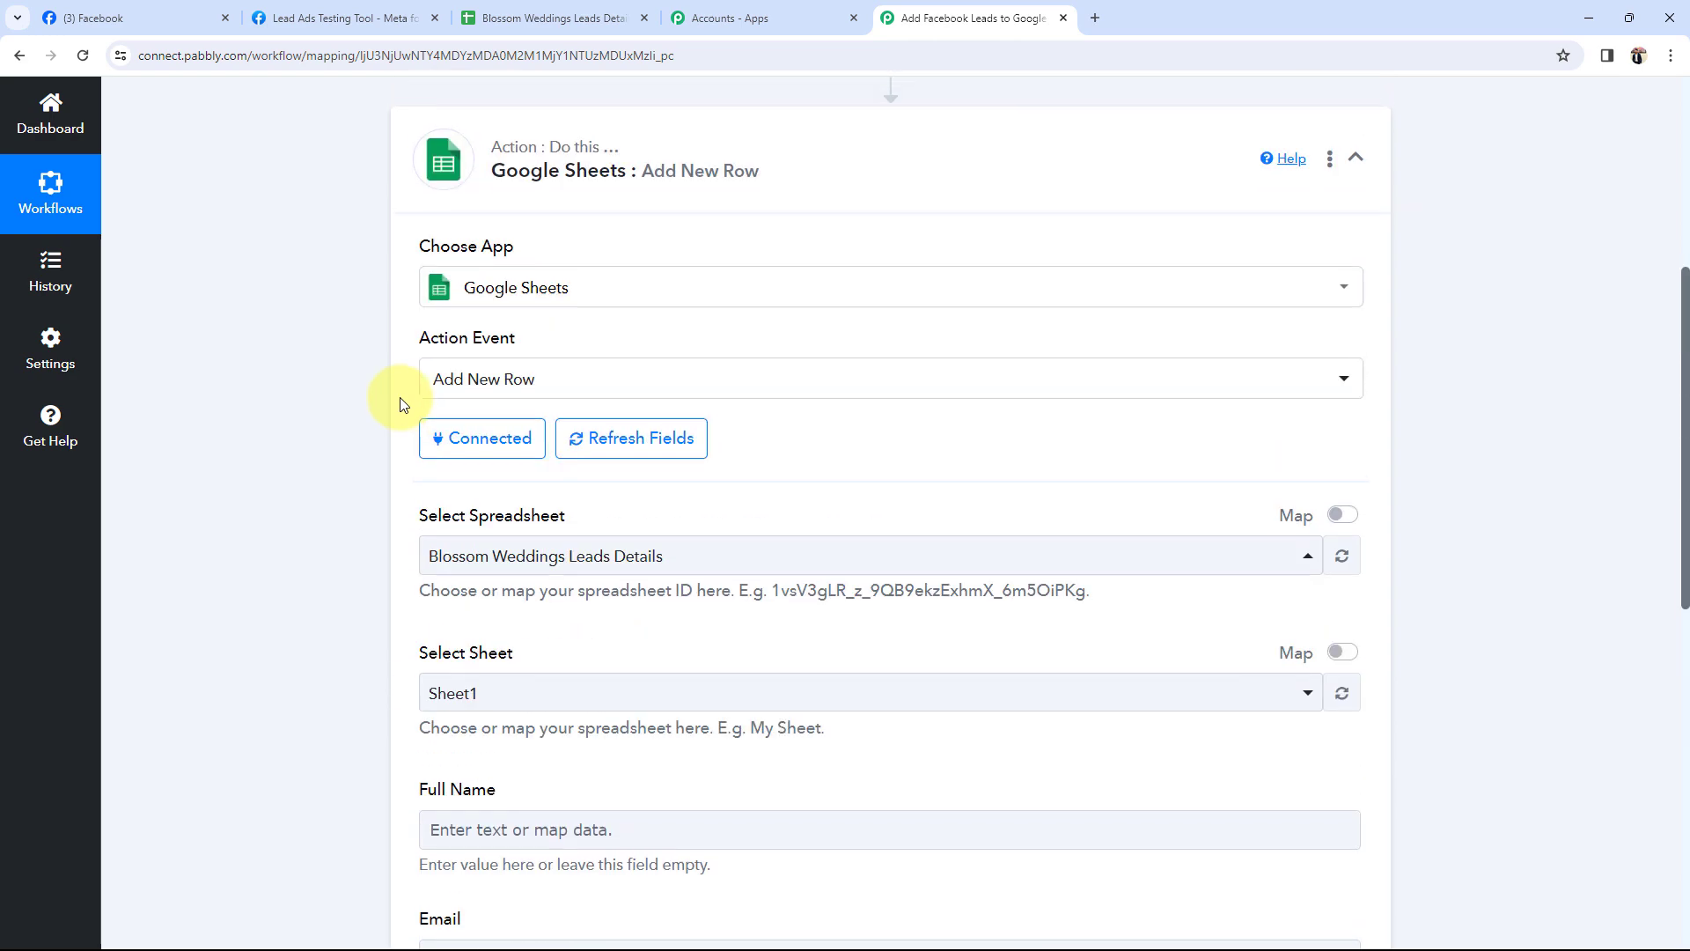
scroll(396, 396, up, 5)
scroll(385, 435, down, 9)
scroll(364, 419, down, 5)
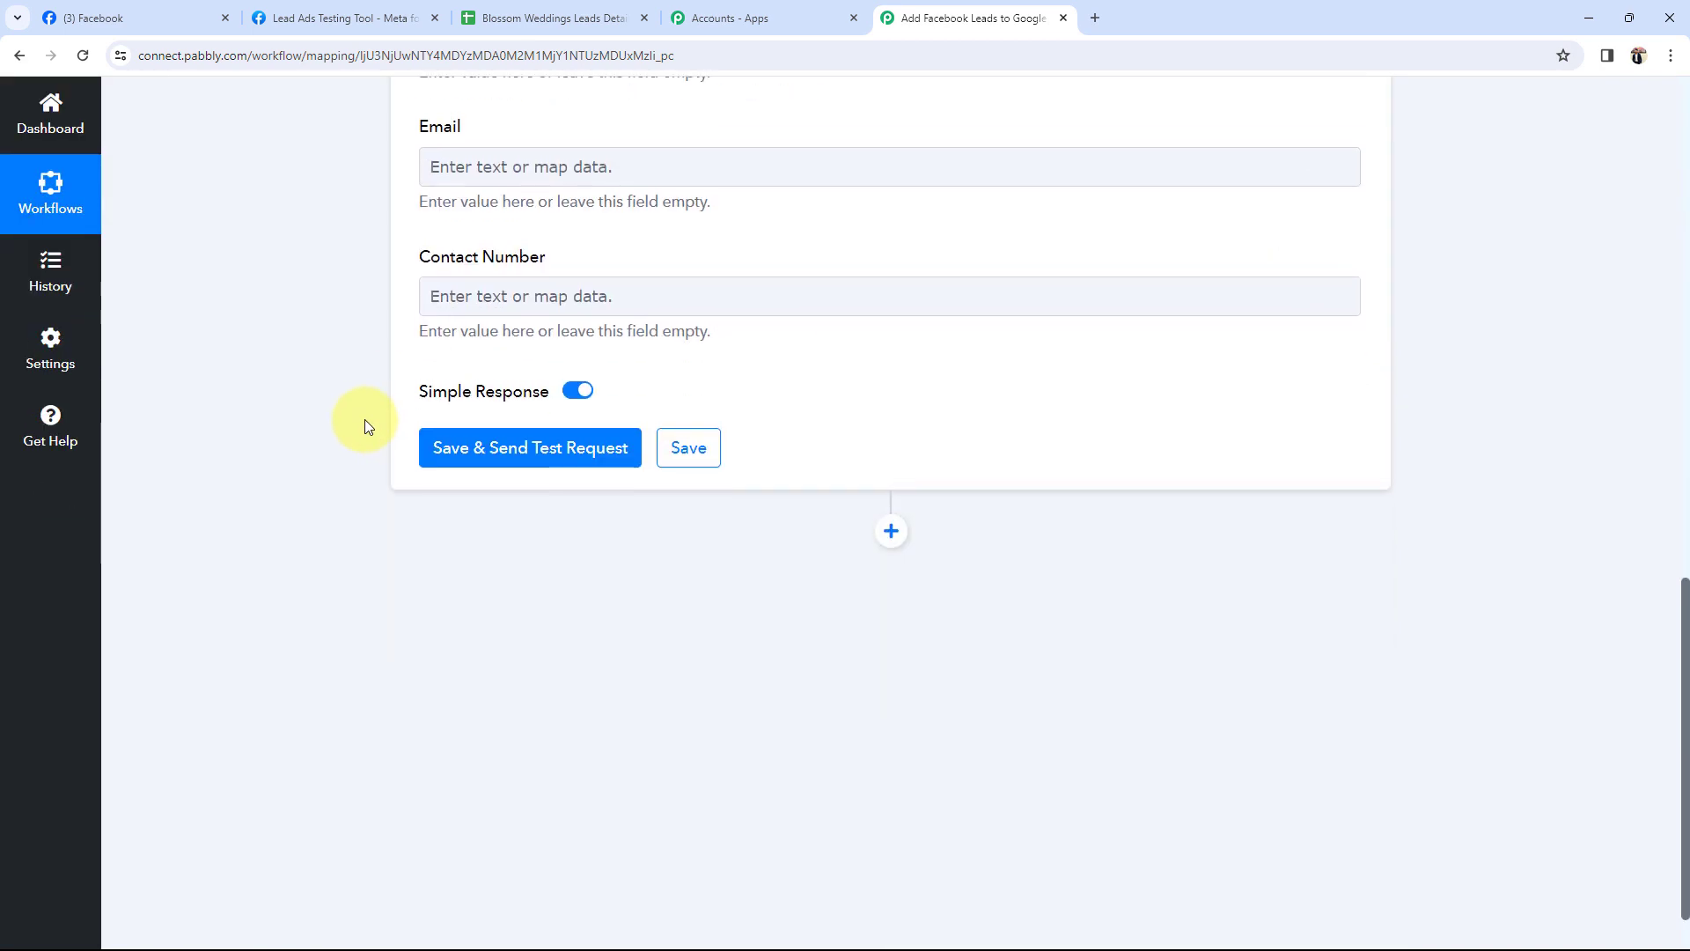
scroll(365, 419, up, 2)
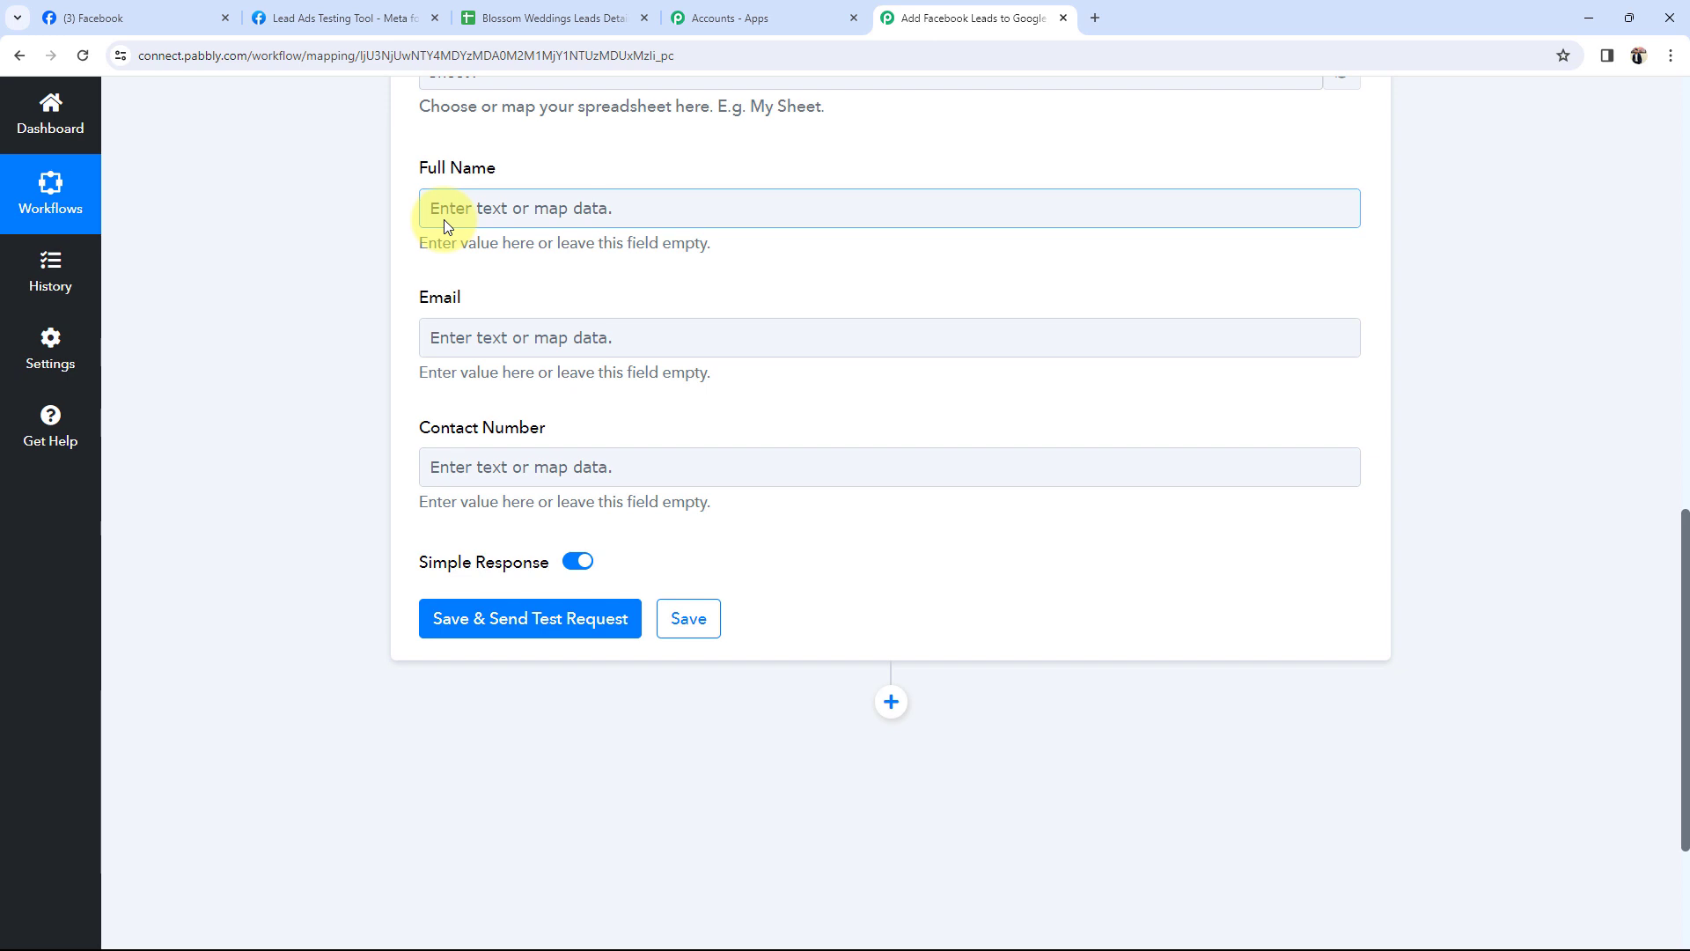
click(445, 220)
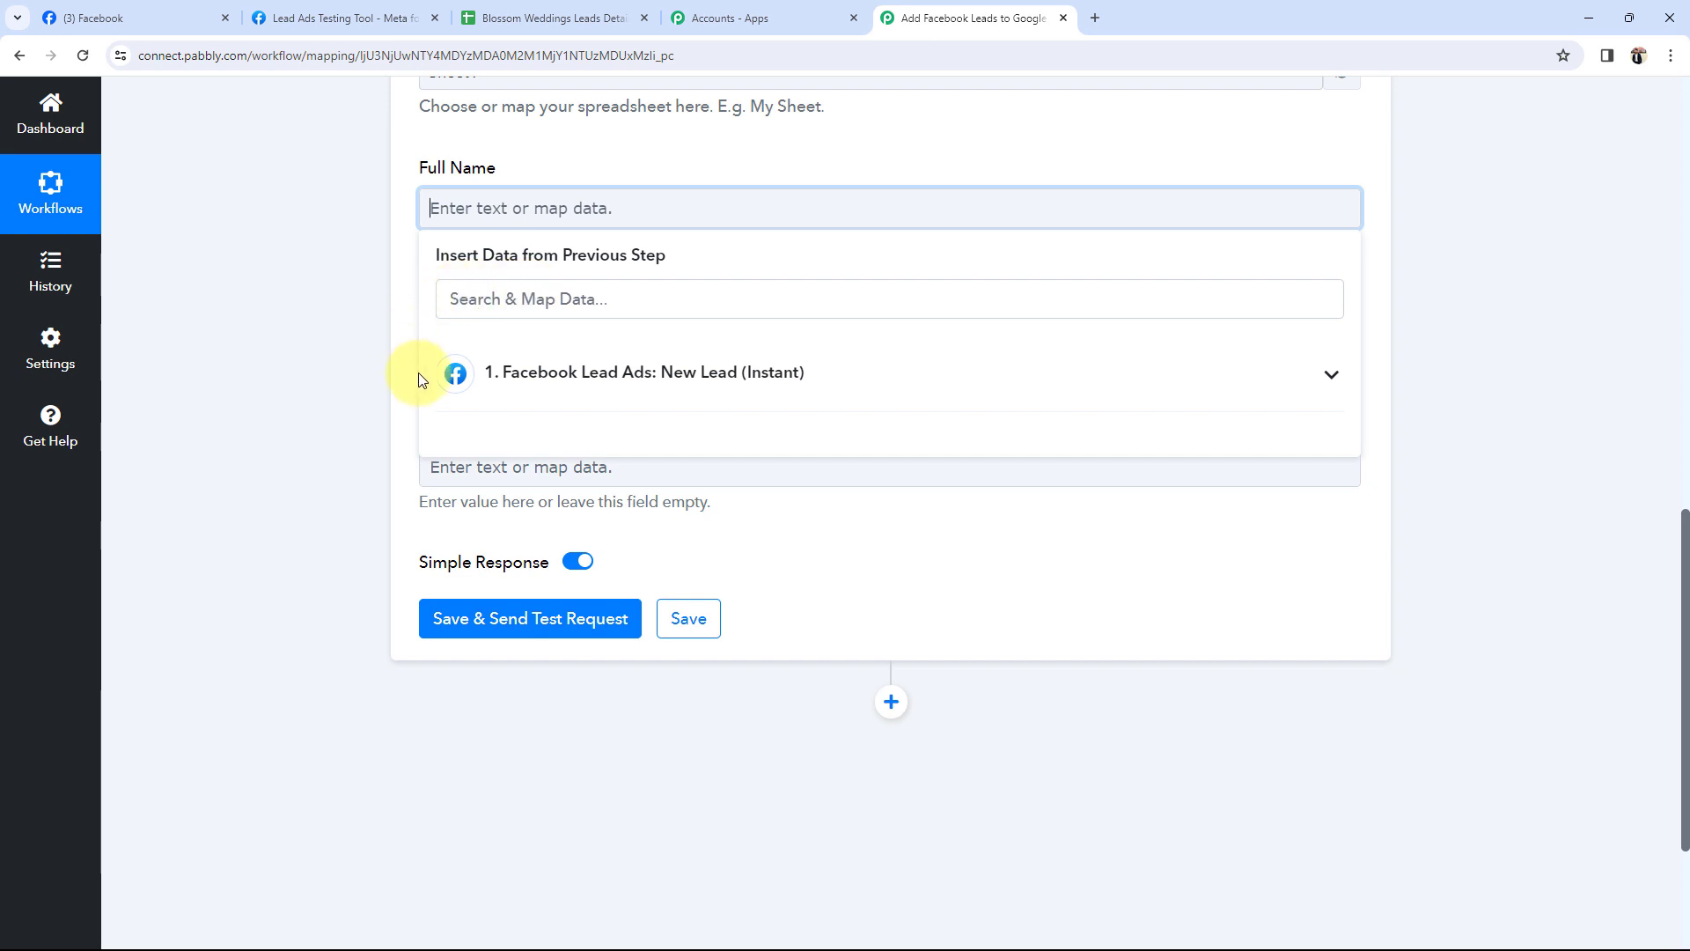
click(1327, 378)
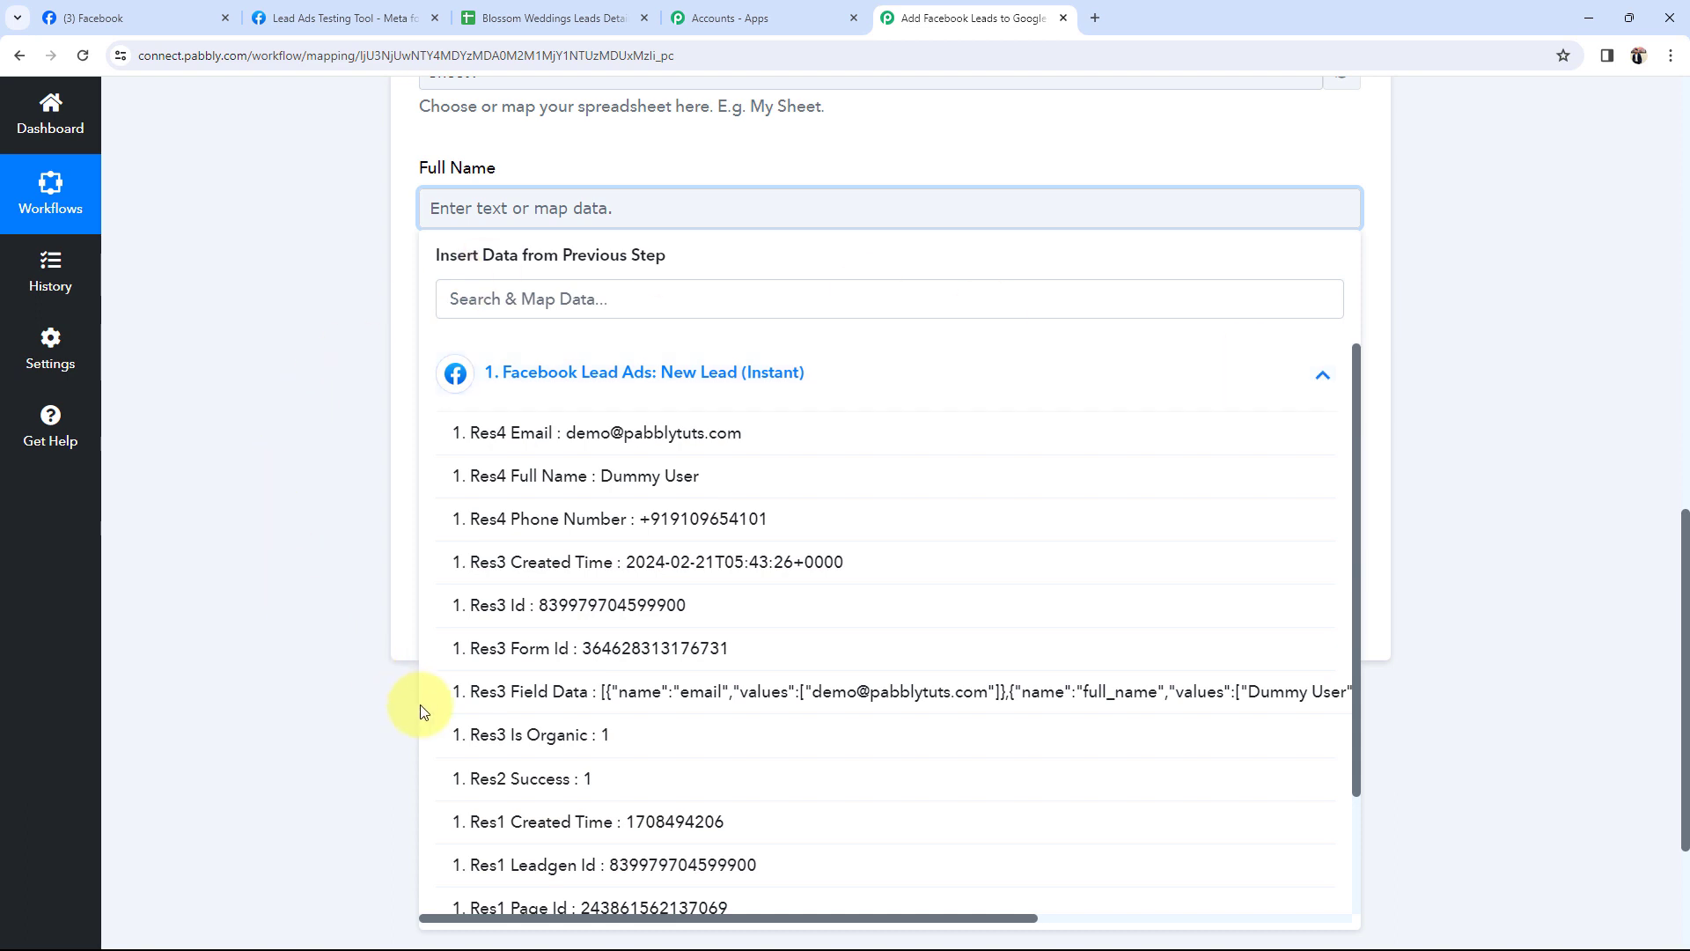
click(589, 474)
click(351, 409)
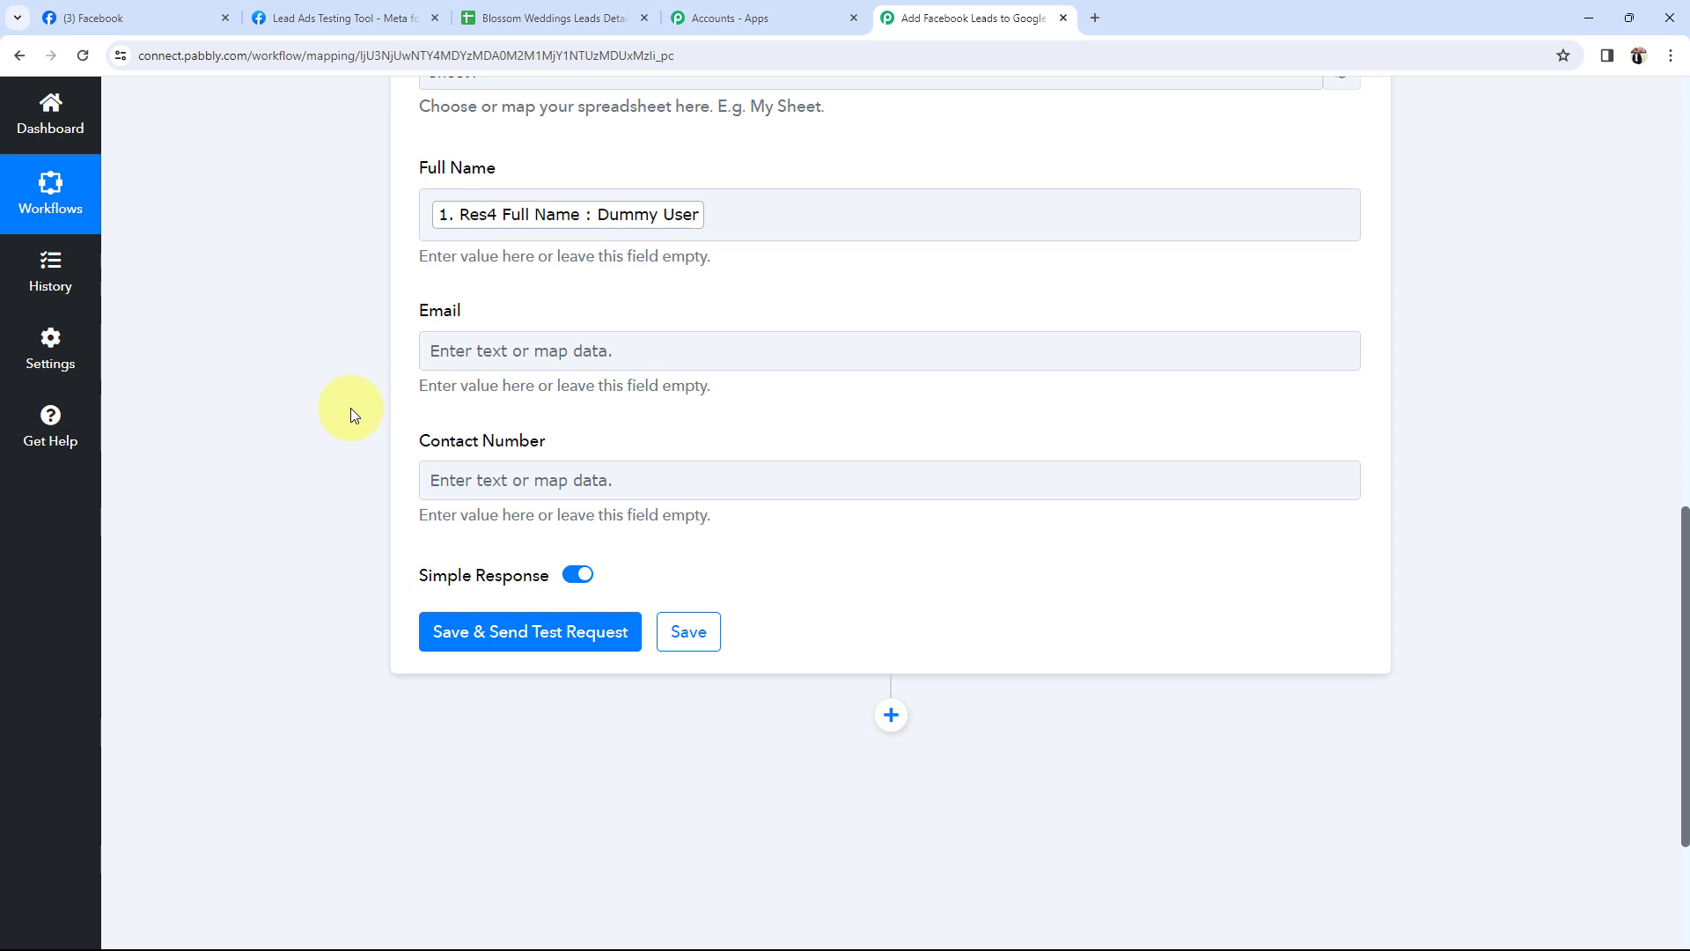
- Map the lead's email into Email and phone number into Contact Number
click(440, 354)
click(537, 528)
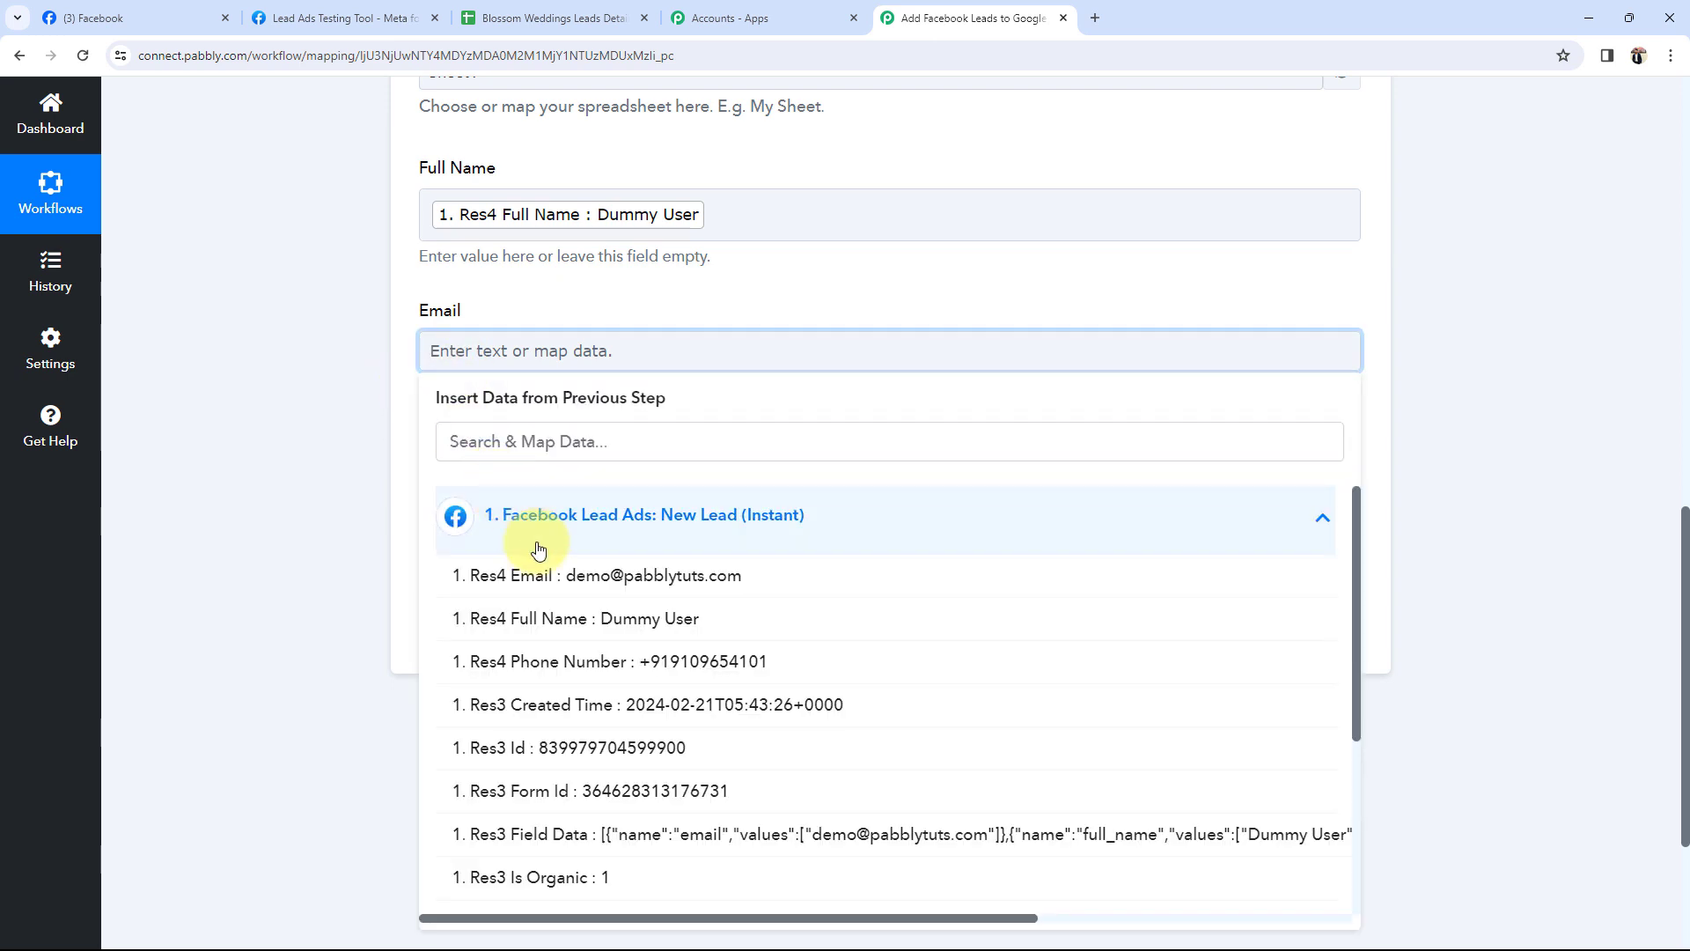
click(568, 575)
click(401, 433)
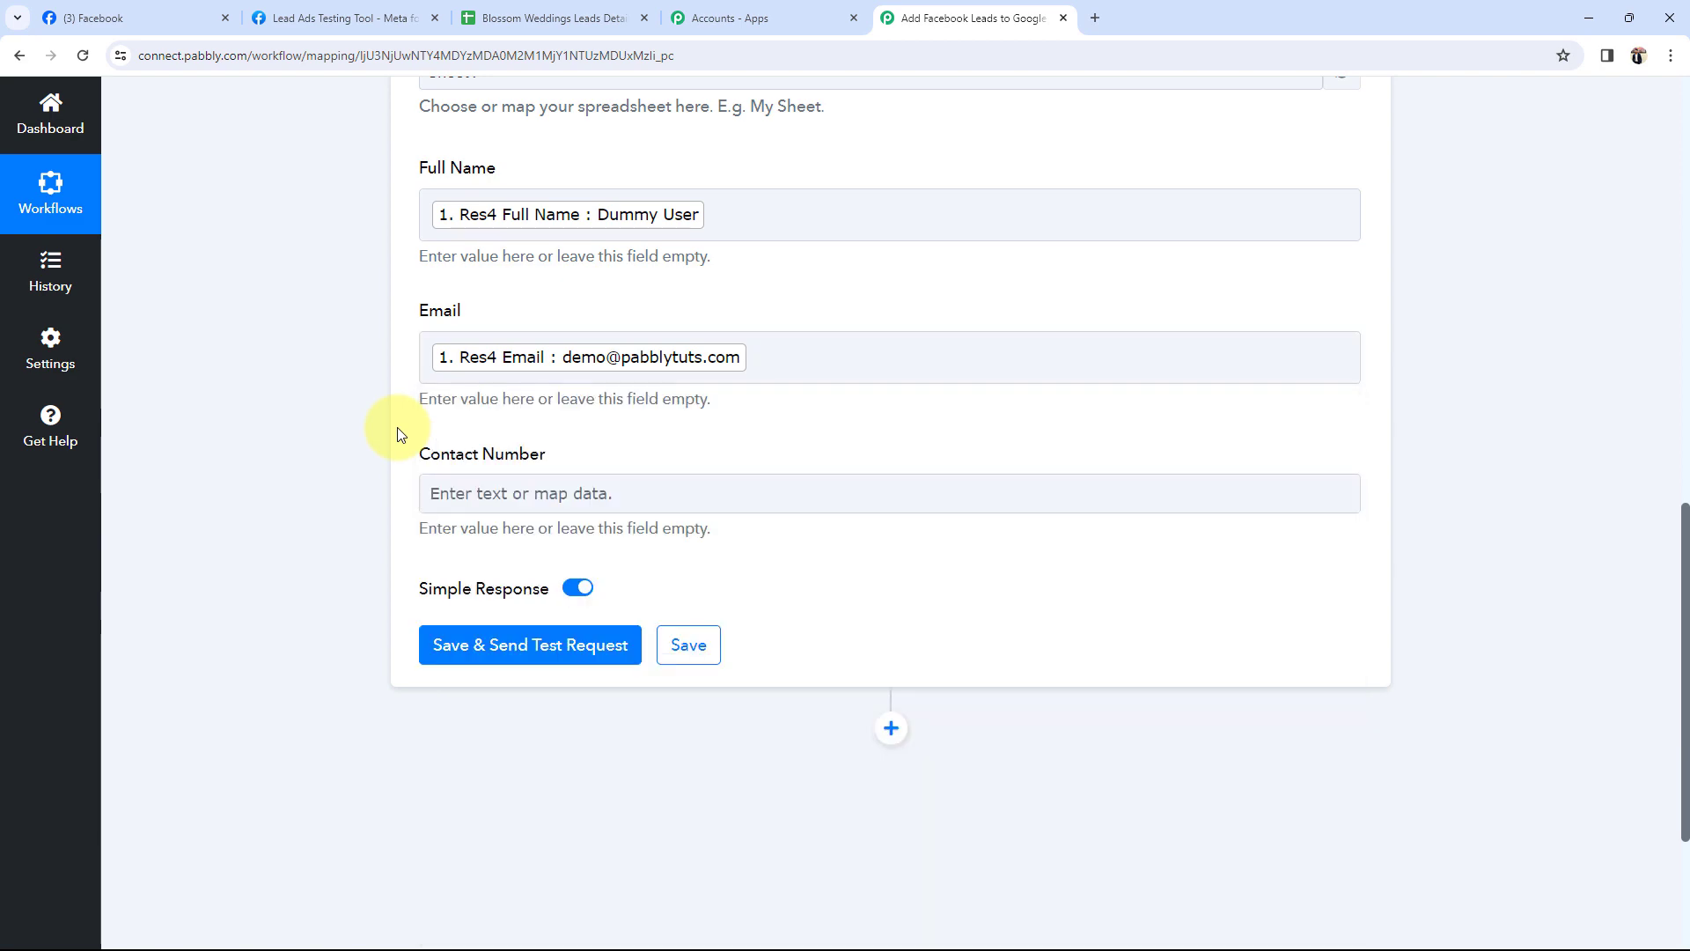
scroll(398, 433, down, 2)
click(445, 317)
click(493, 481)
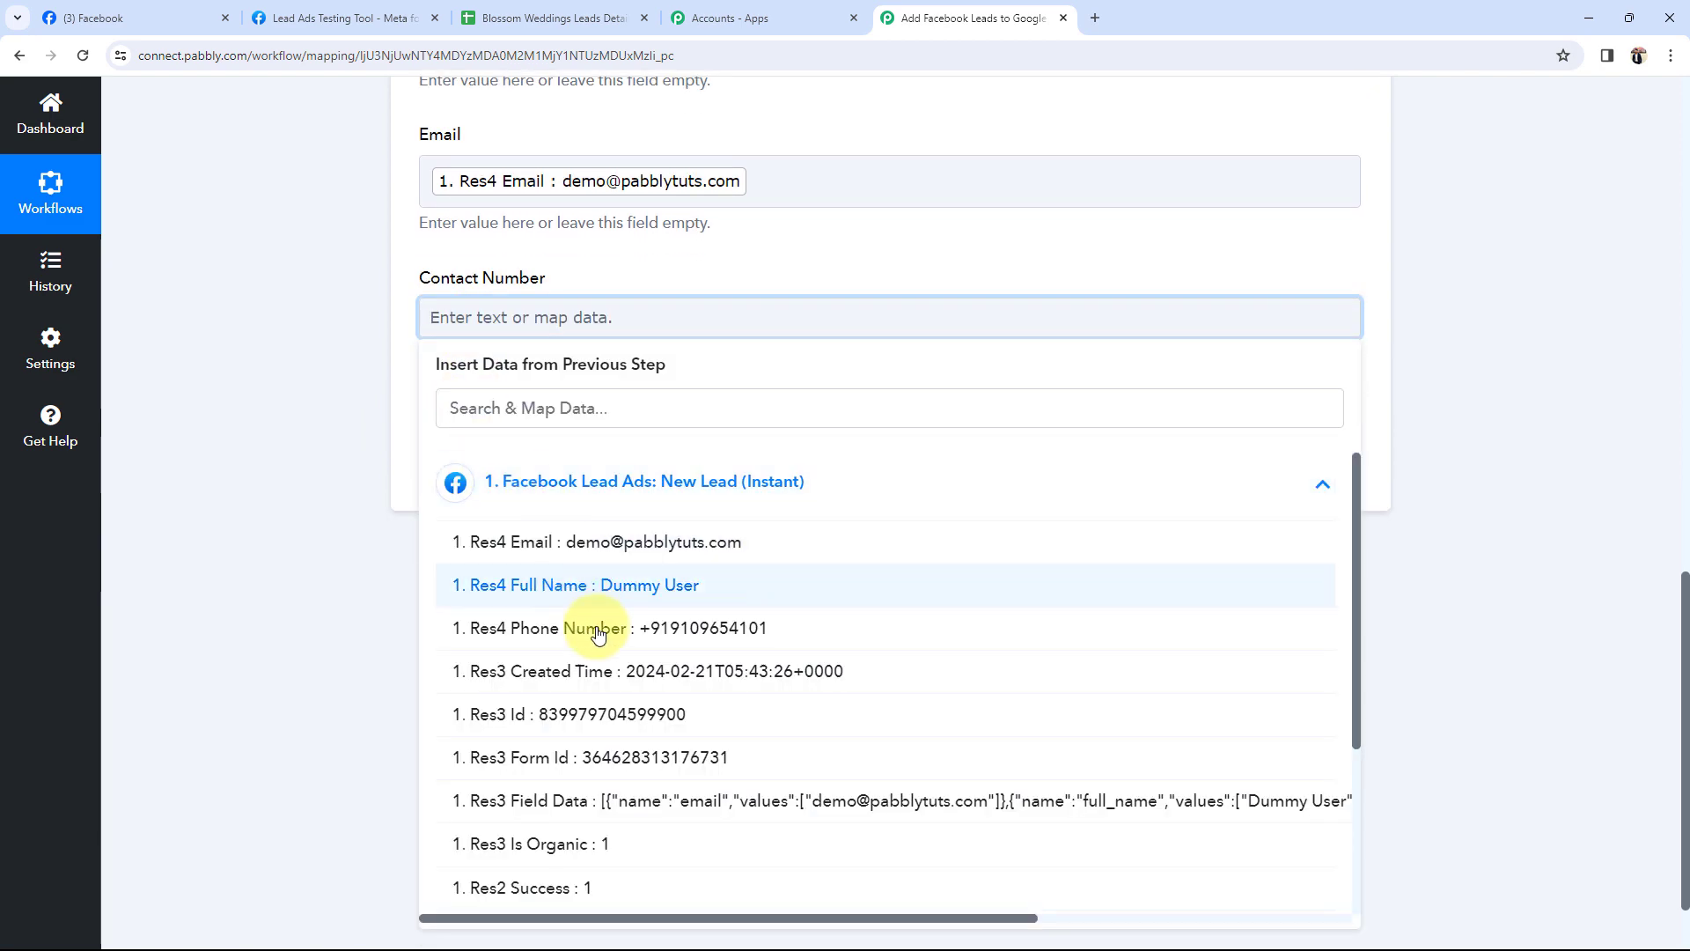
click(598, 627)
click(189, 396)
scroll(230, 528, up, 4)
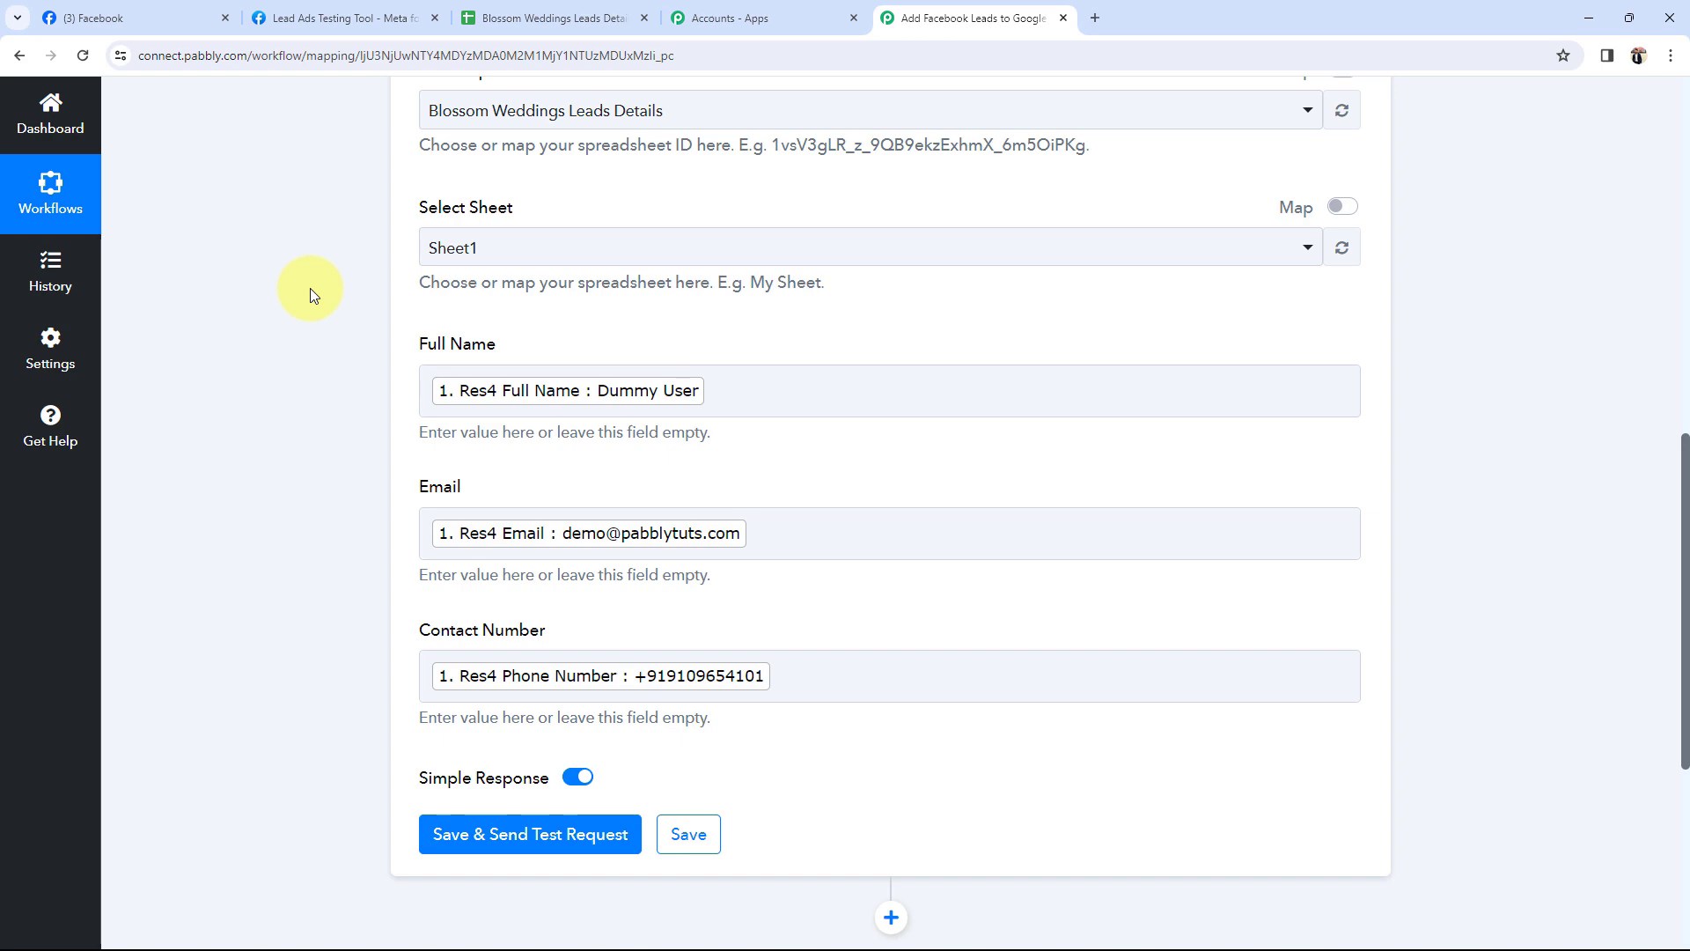
click(167, 18)
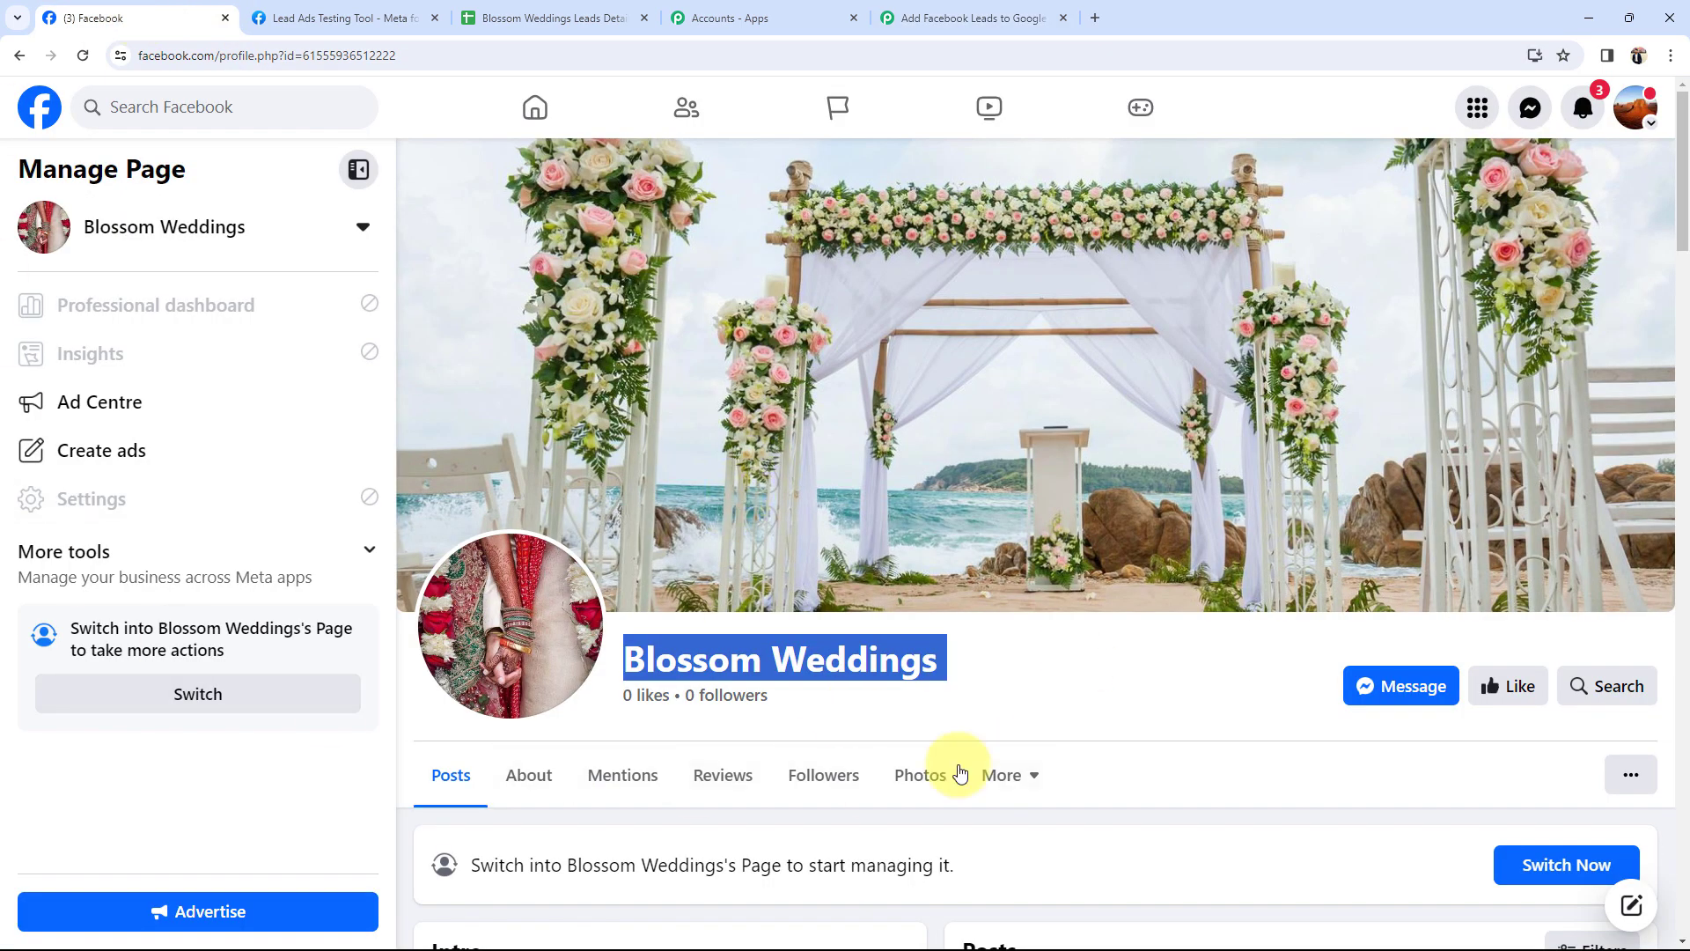
click(1123, 684)
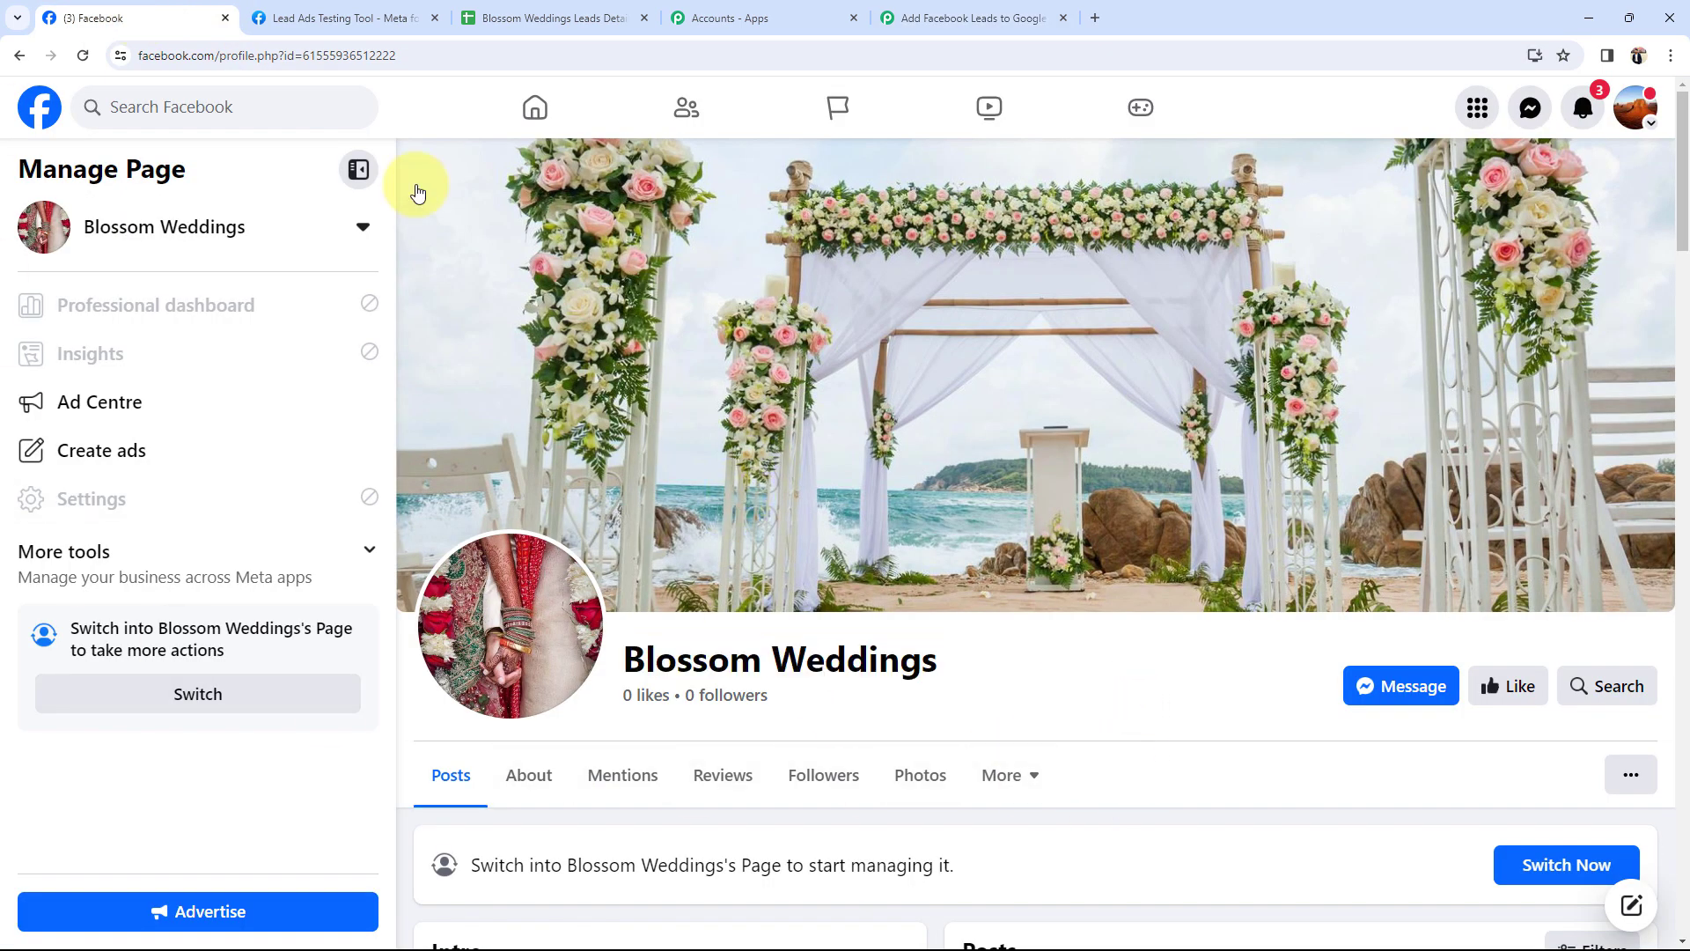
click(986, 18)
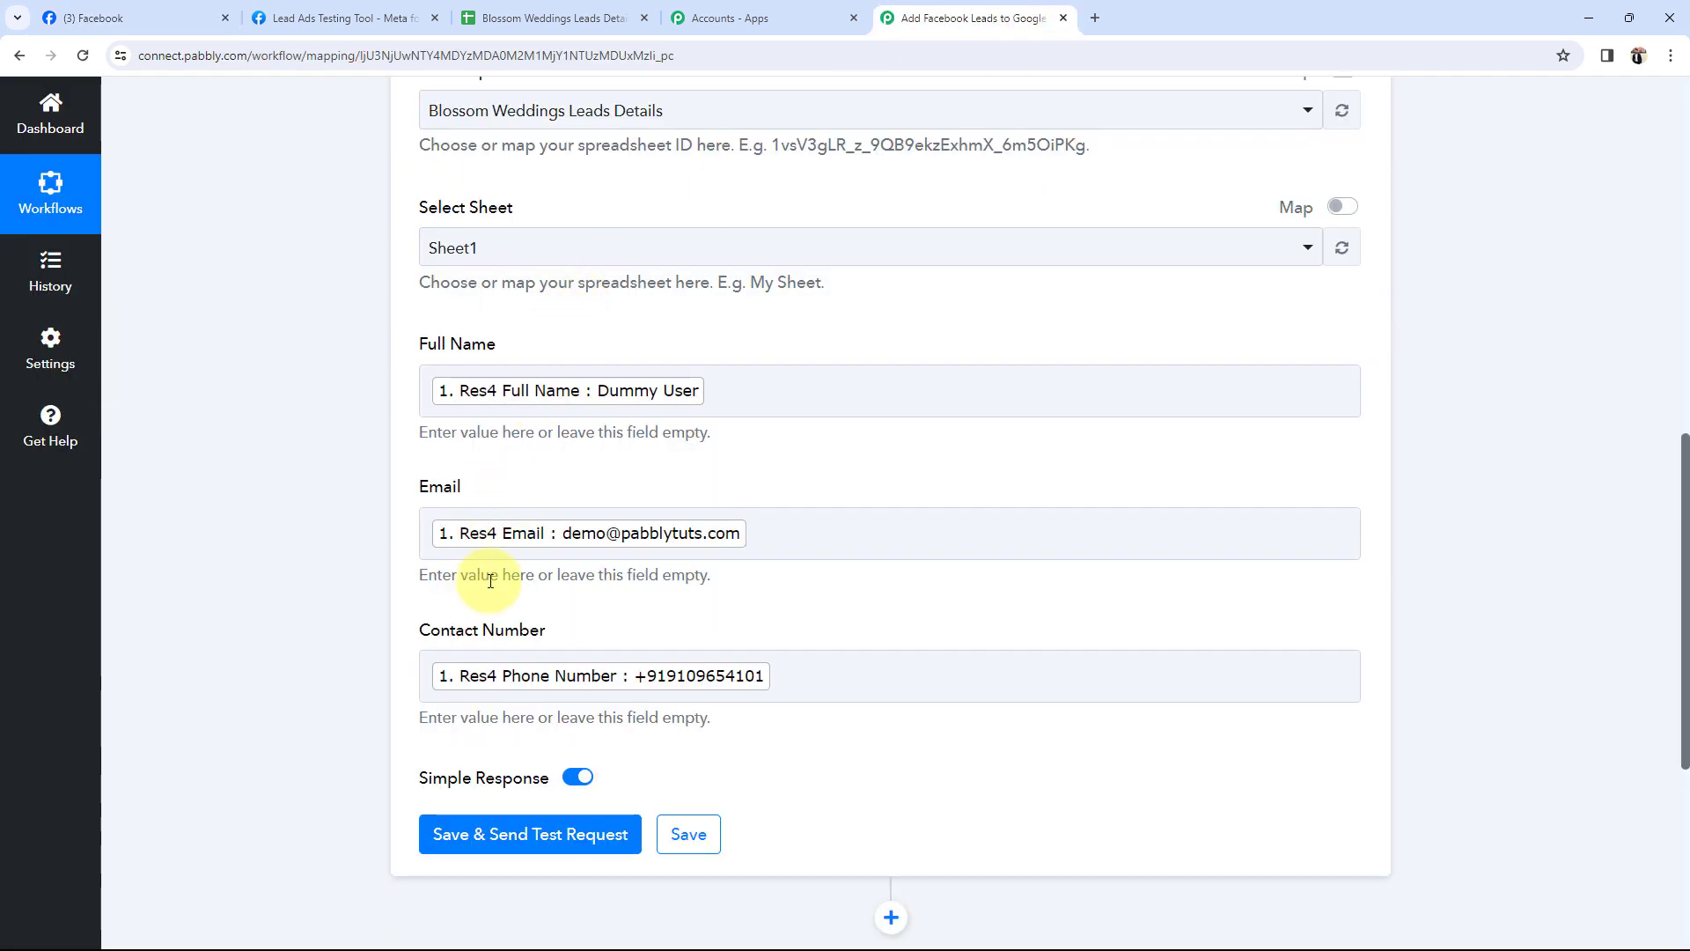
click(483, 695)
click(769, 613)
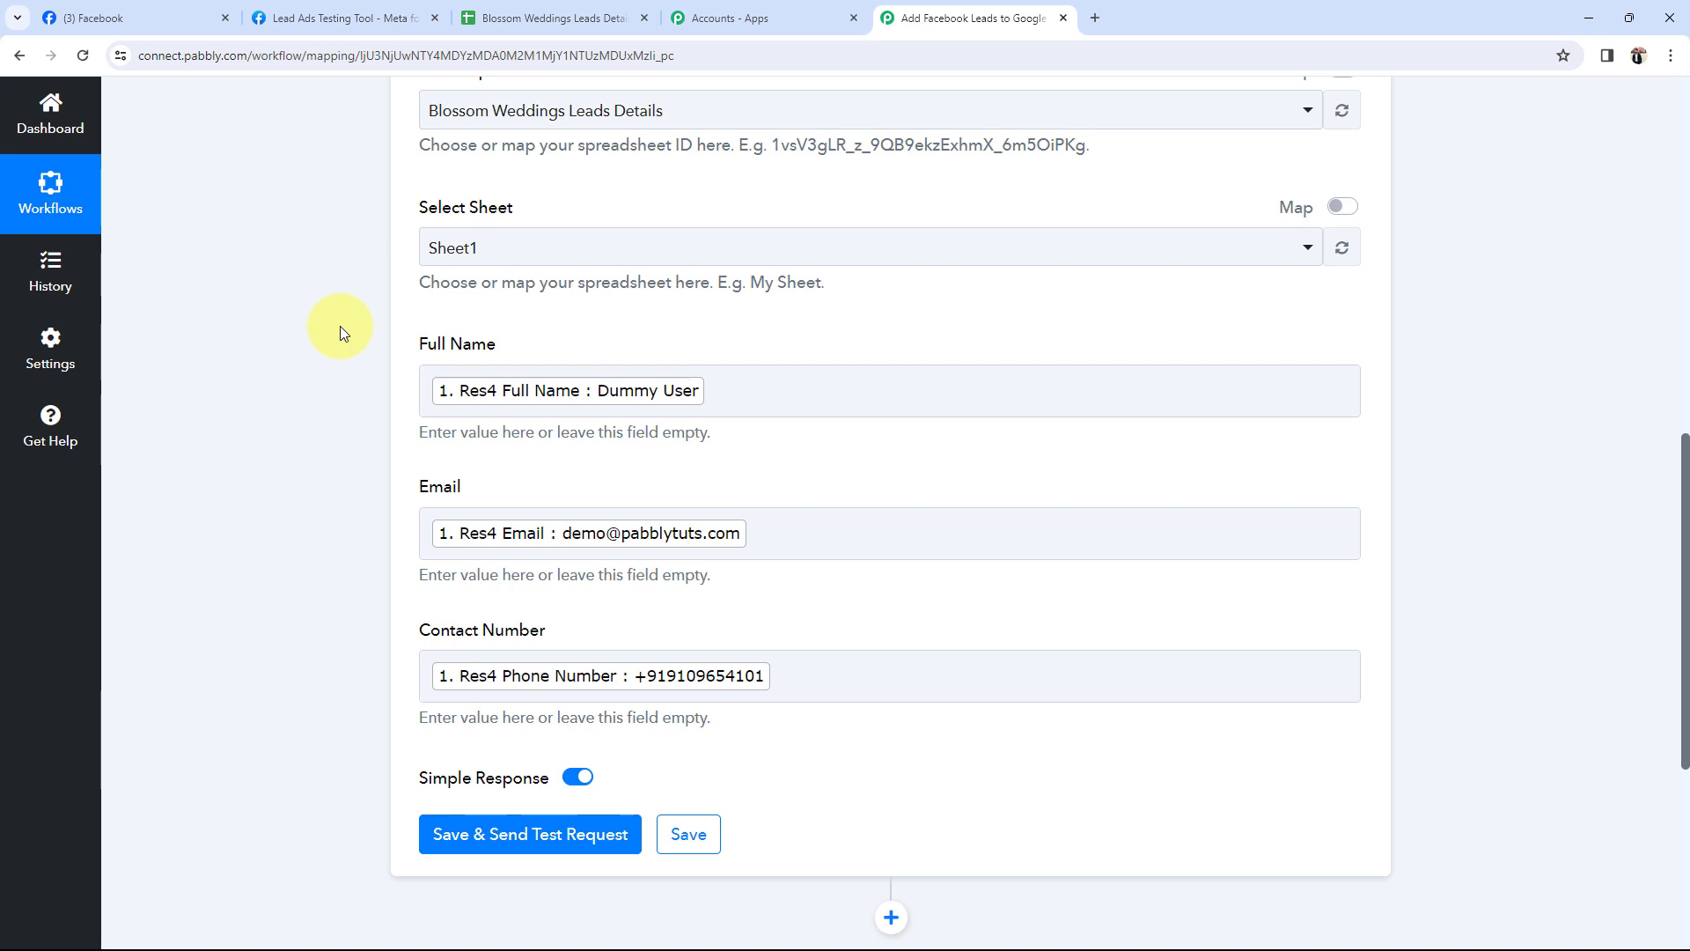
key(ctrl+3)
click(255, 325)
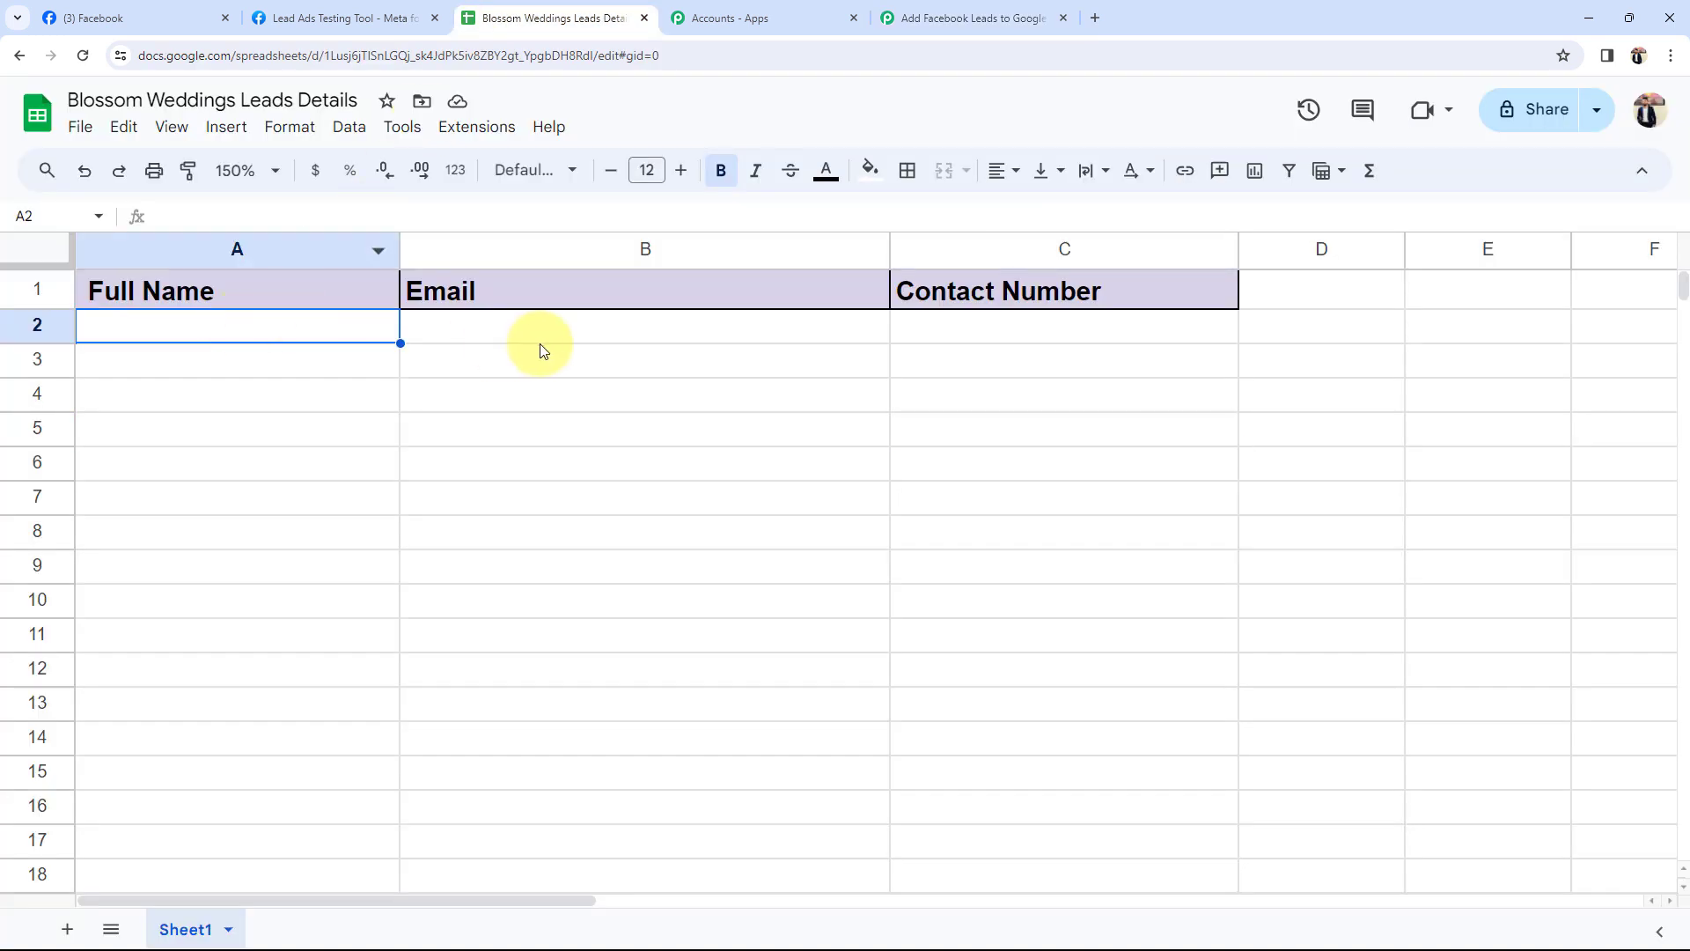
click(616, 326)
click(1094, 363)
click(1012, 17)
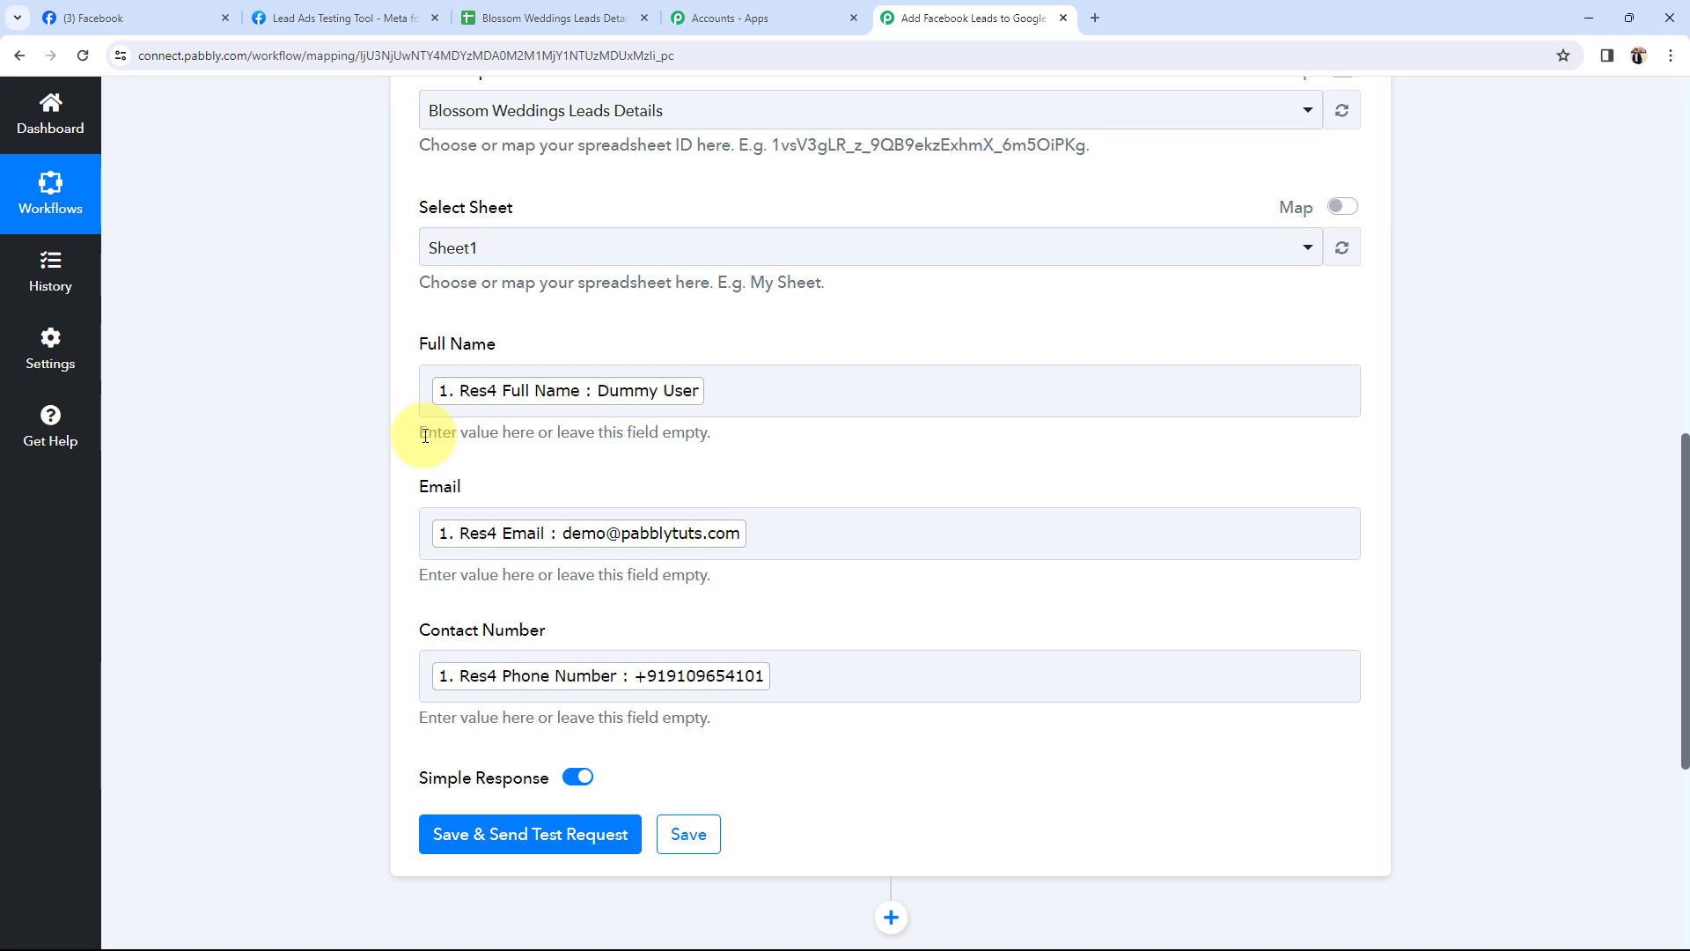
click(822, 384)
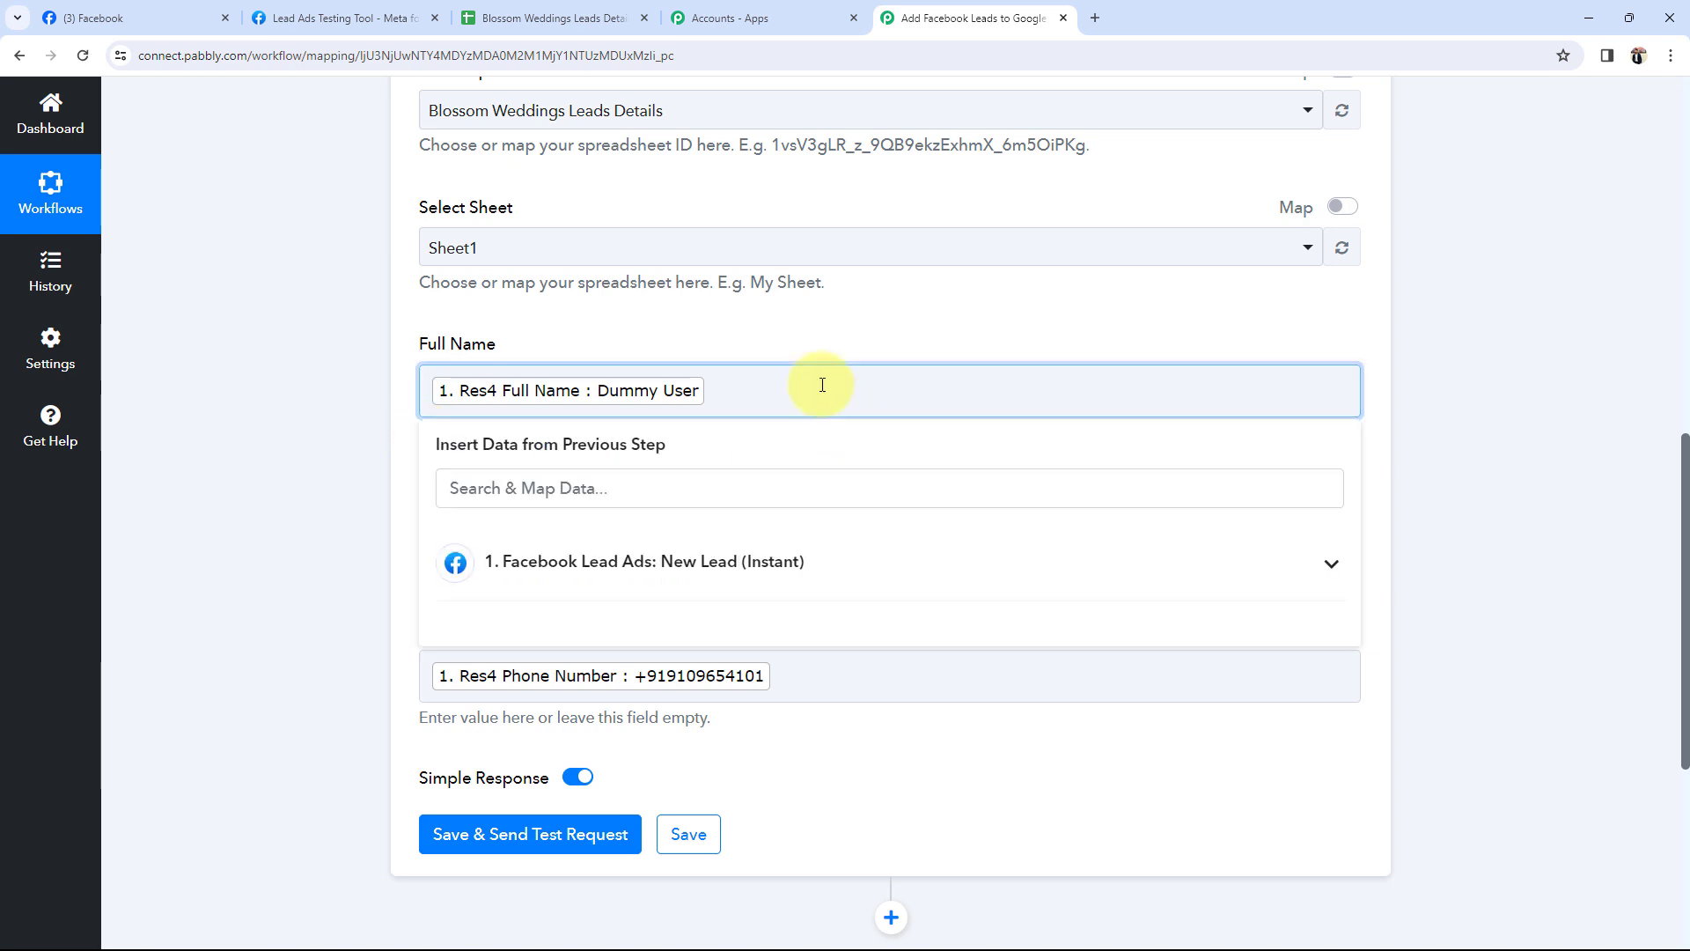
text(dummy)
key(BackSpace)
key(BackSpace)
key(BackSpace)
key(BackSpace)
key(BackSpace)
click(269, 508)
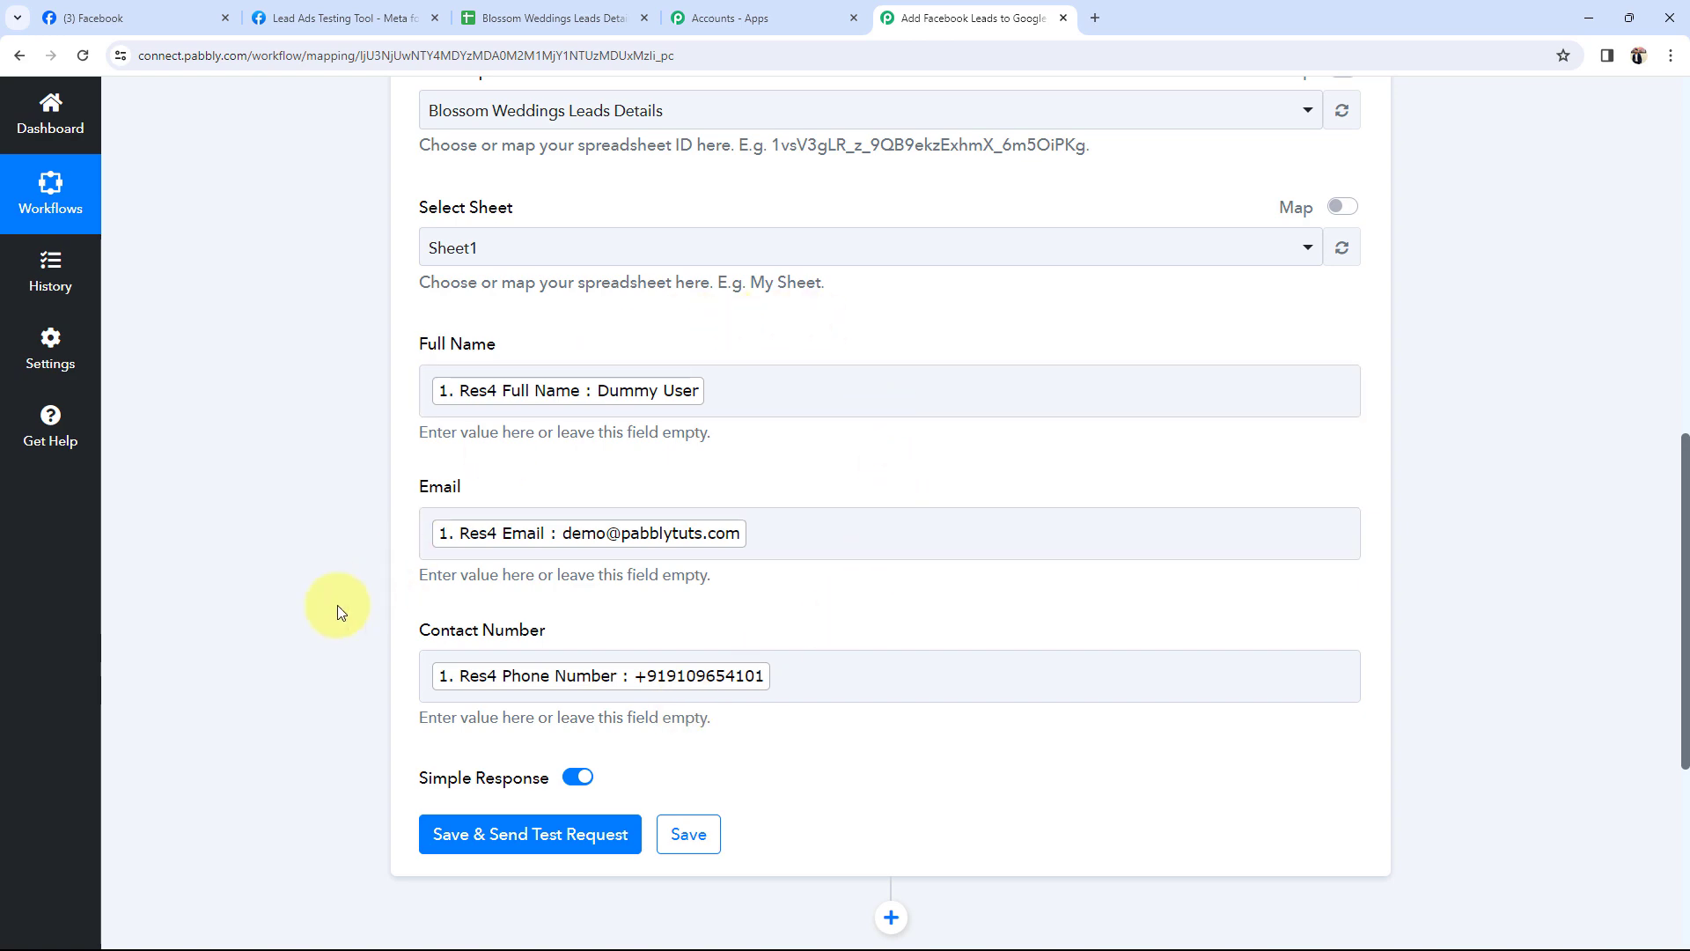
scroll(336, 605, down, 2)
- Save and send a test row, confirm range Sheet1!A2:C2 was updated, and open the spreadsheet
click(542, 660)
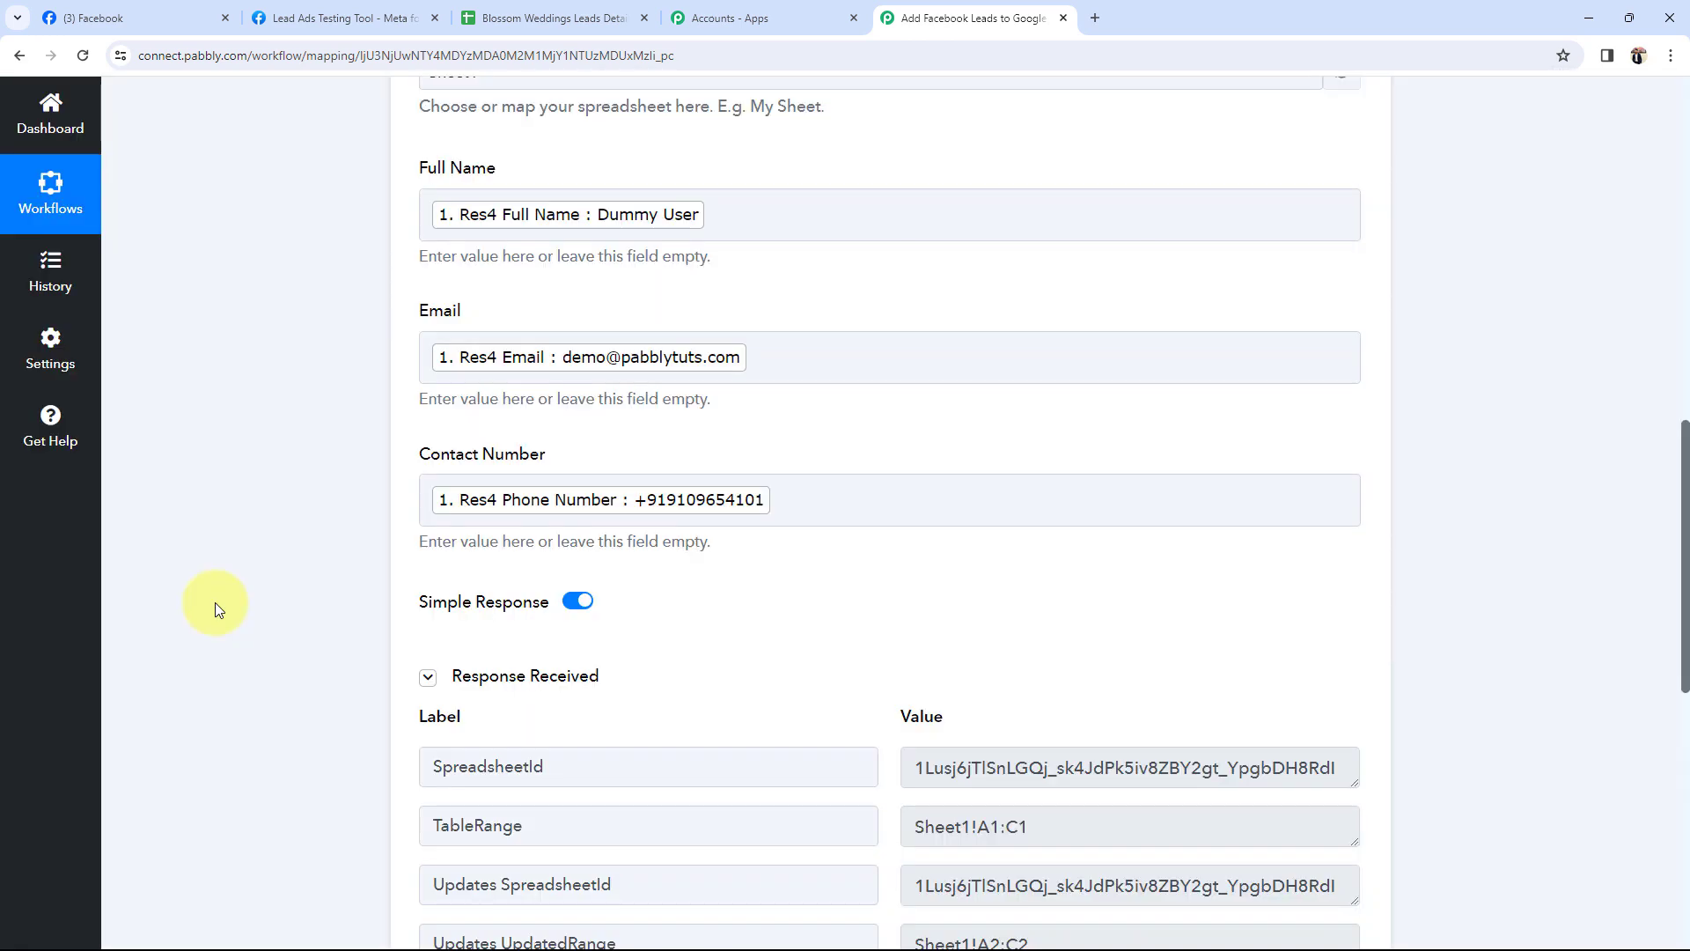
scroll(214, 602, down, 5)
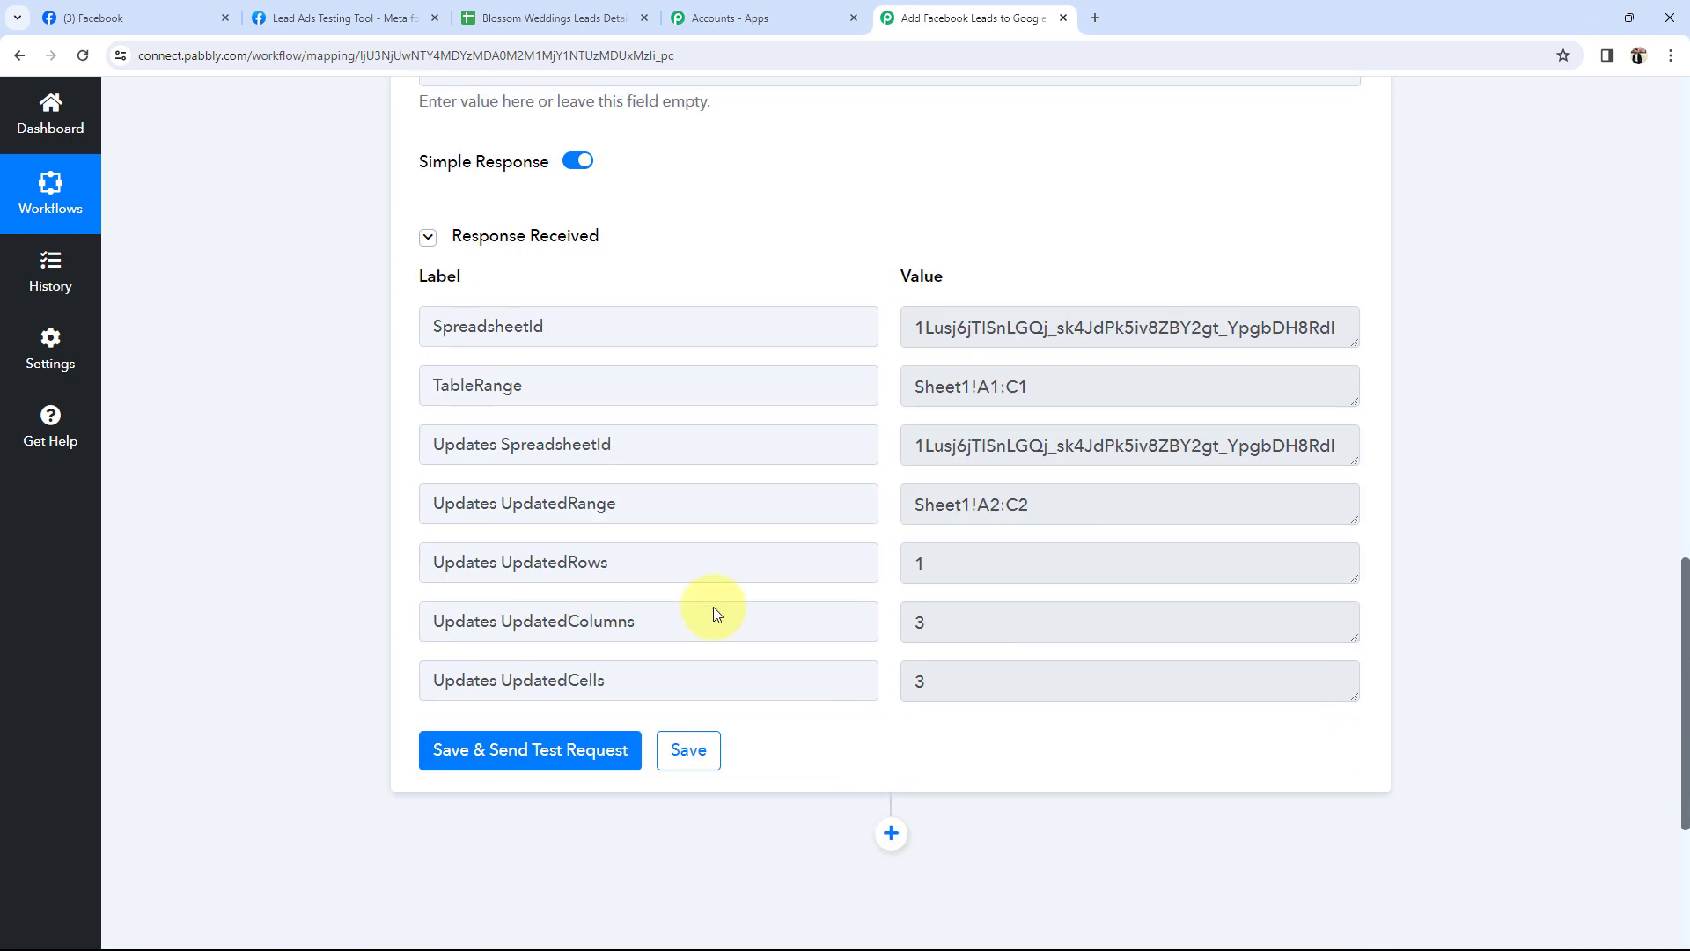
triple_click(1094, 504)
double_click(985, 574)
double_click(964, 625)
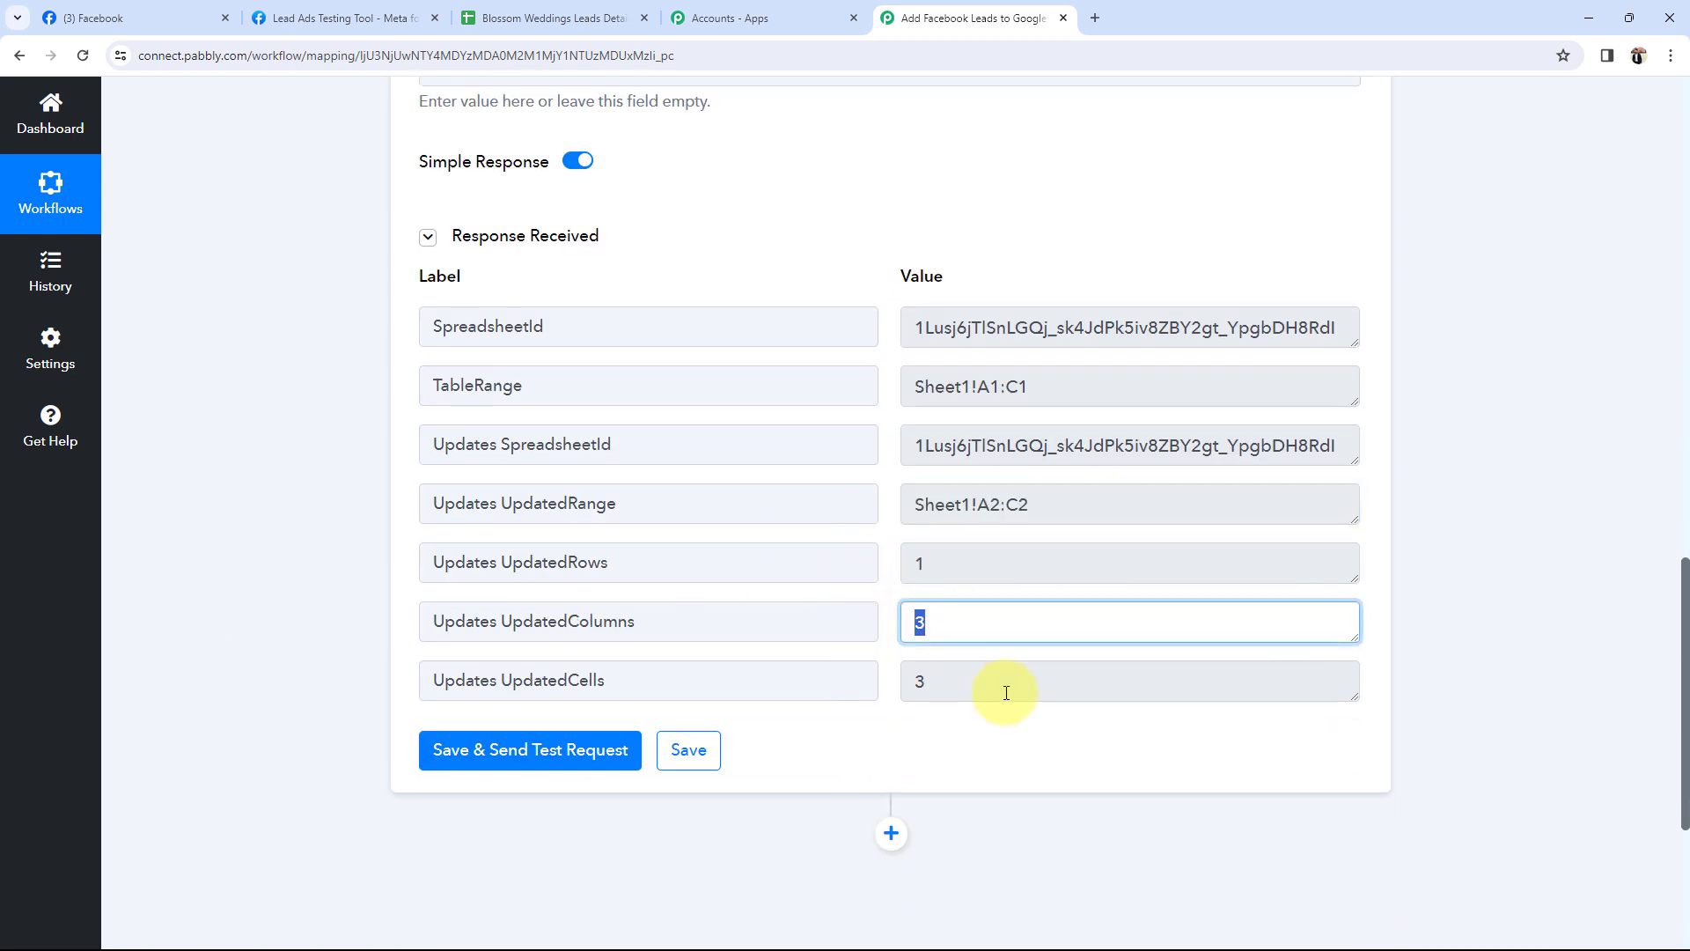
click(925, 697)
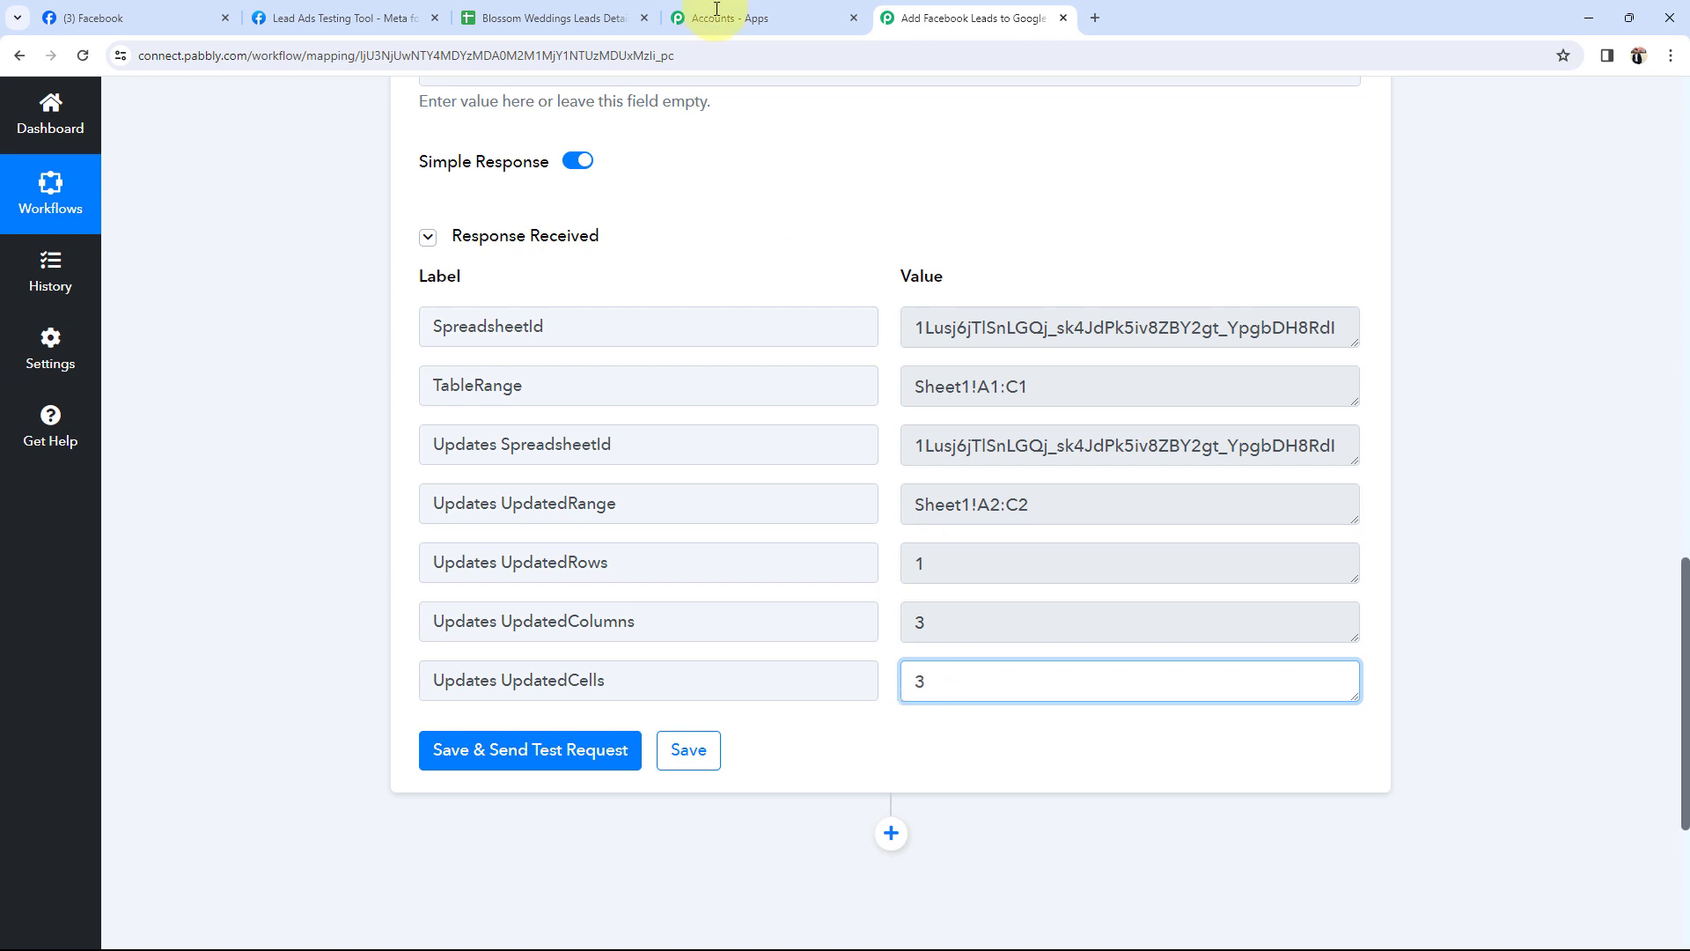
click(556, 18)
click(304, 397)
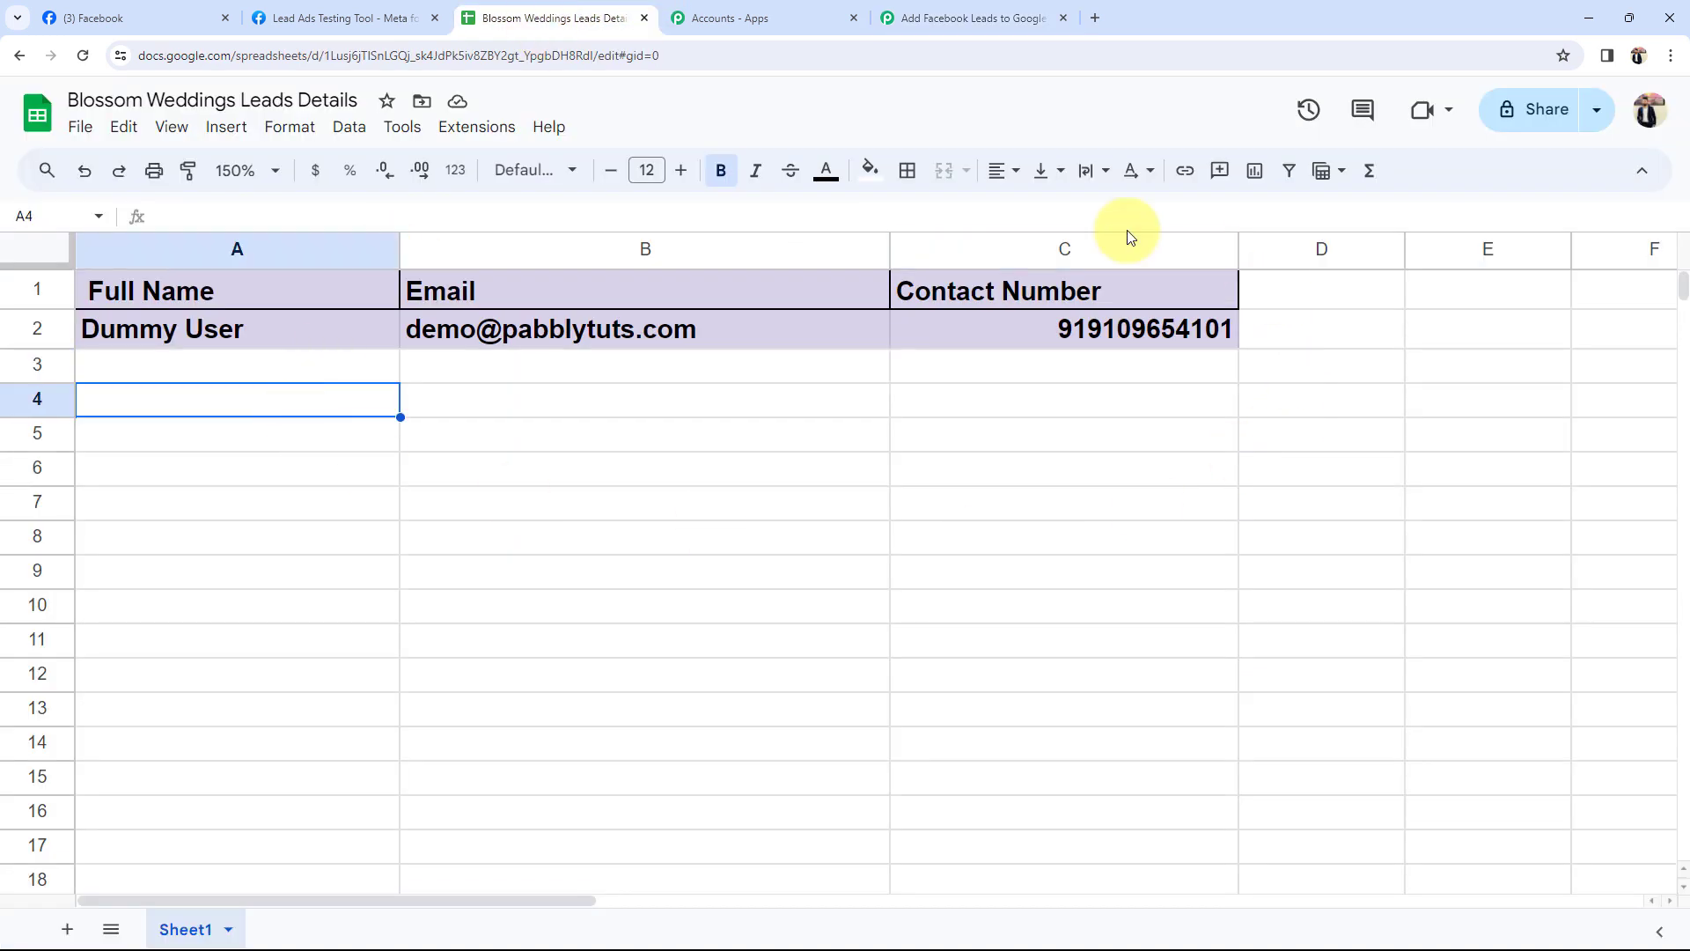
- Verify the lead's name, email and contact number in cells A2, B2 and C2, then return to Pabbly
mouse_move(236, 250)
click(208, 324)
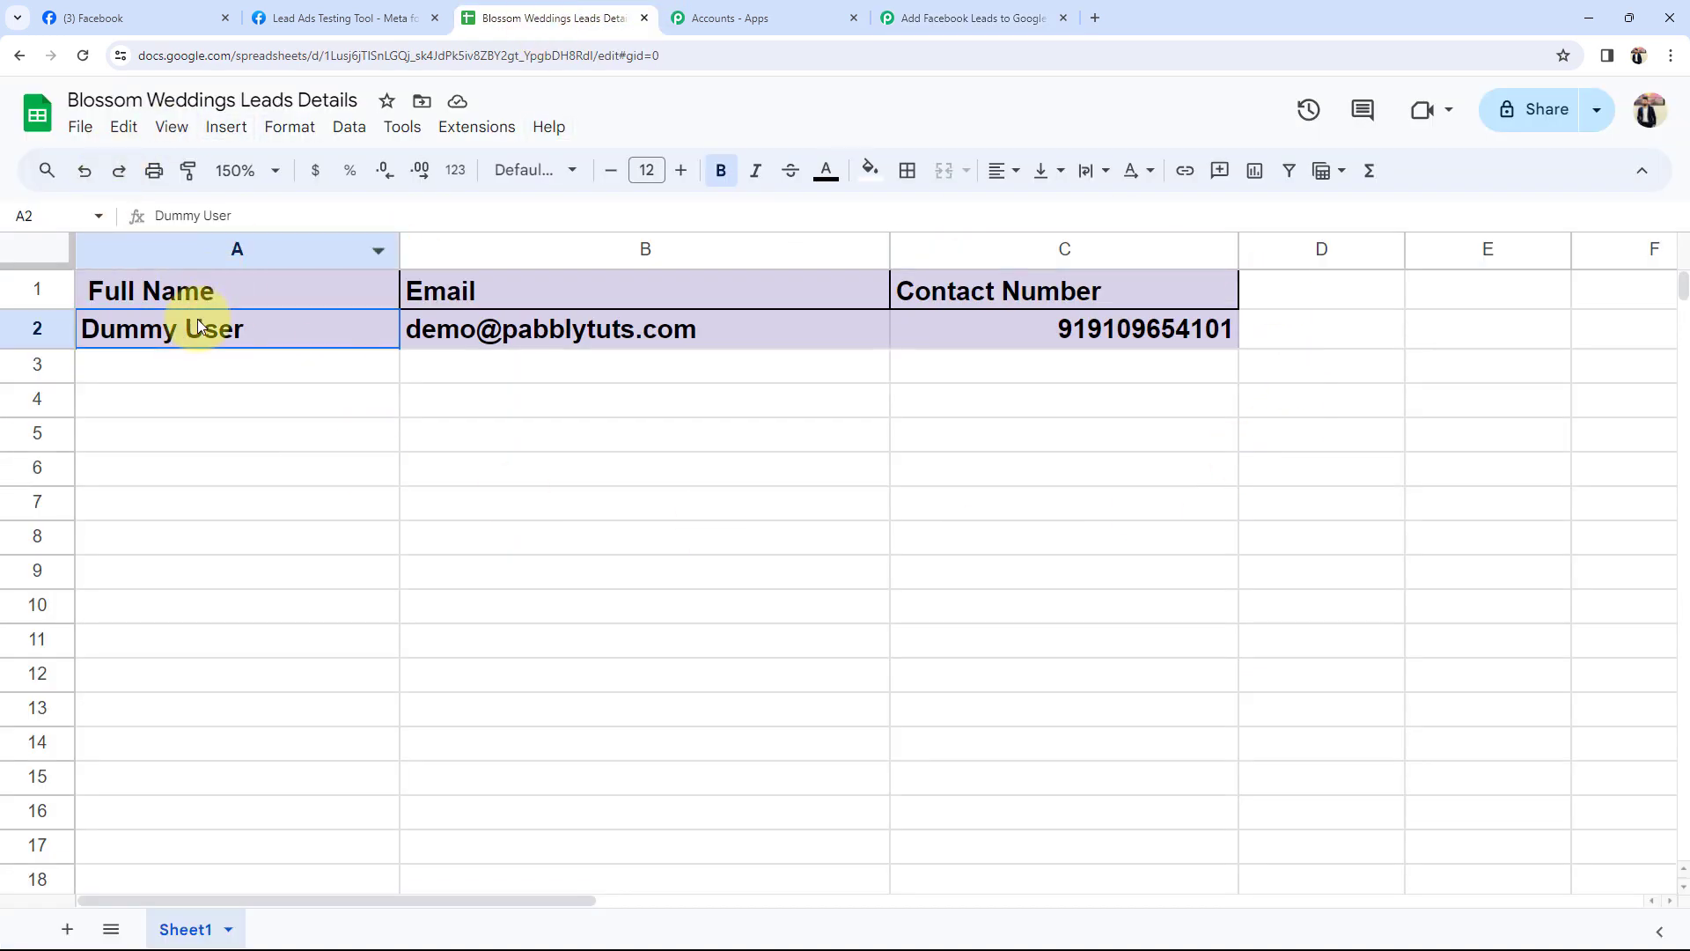
click(454, 330)
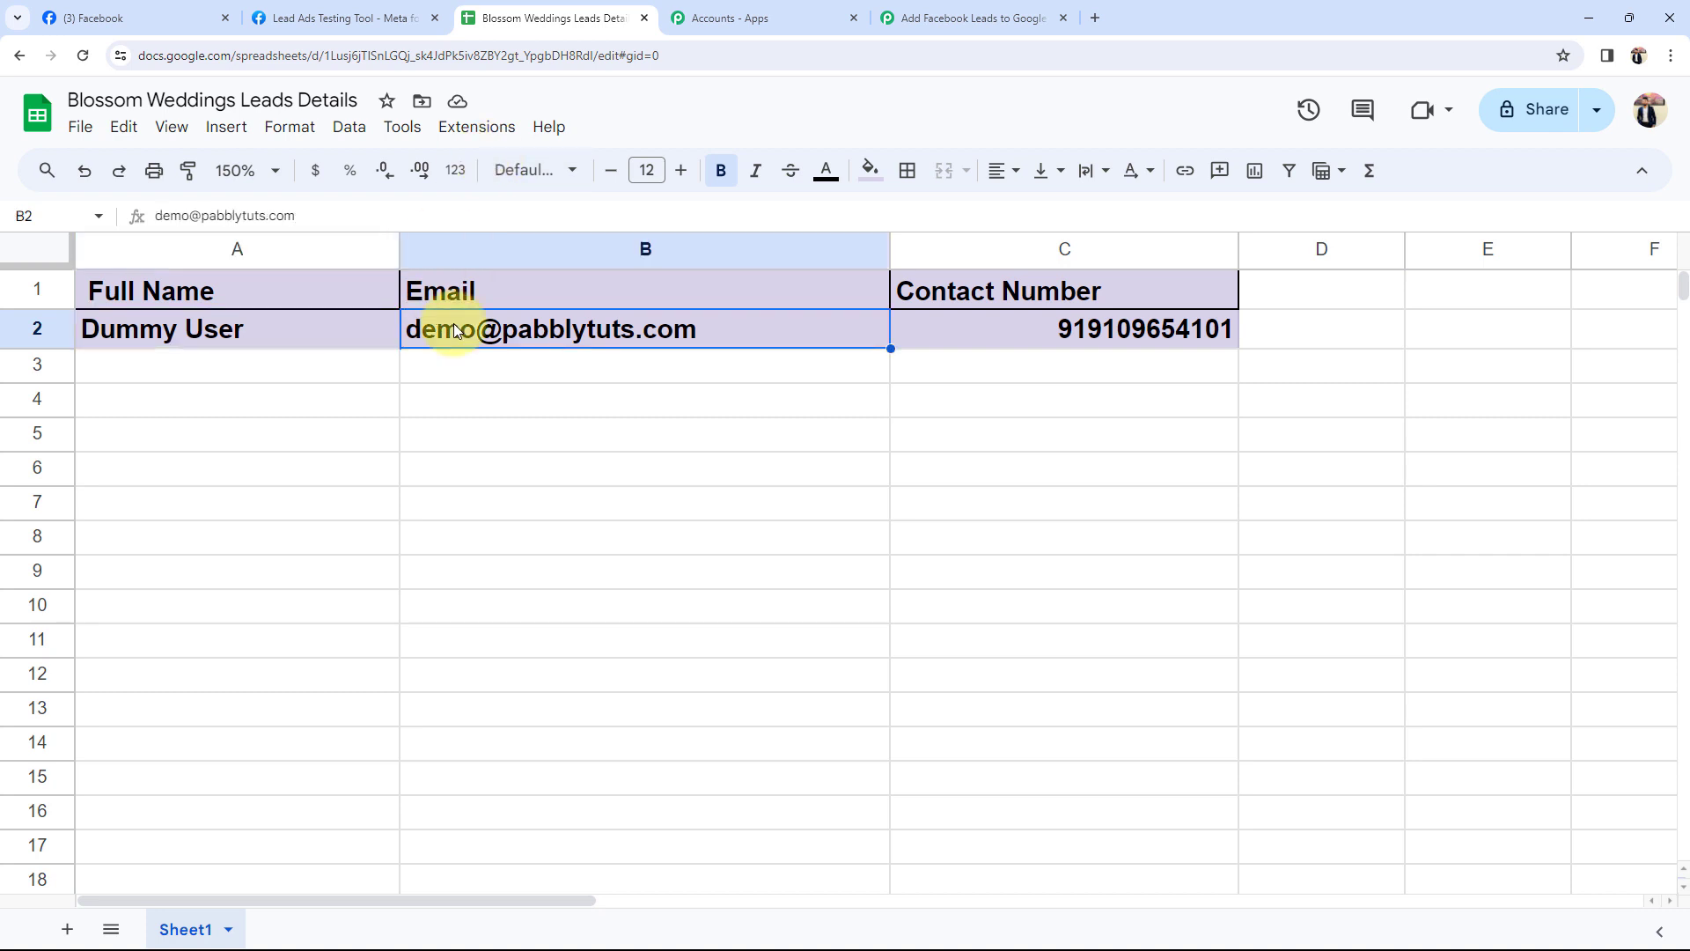
click(1031, 349)
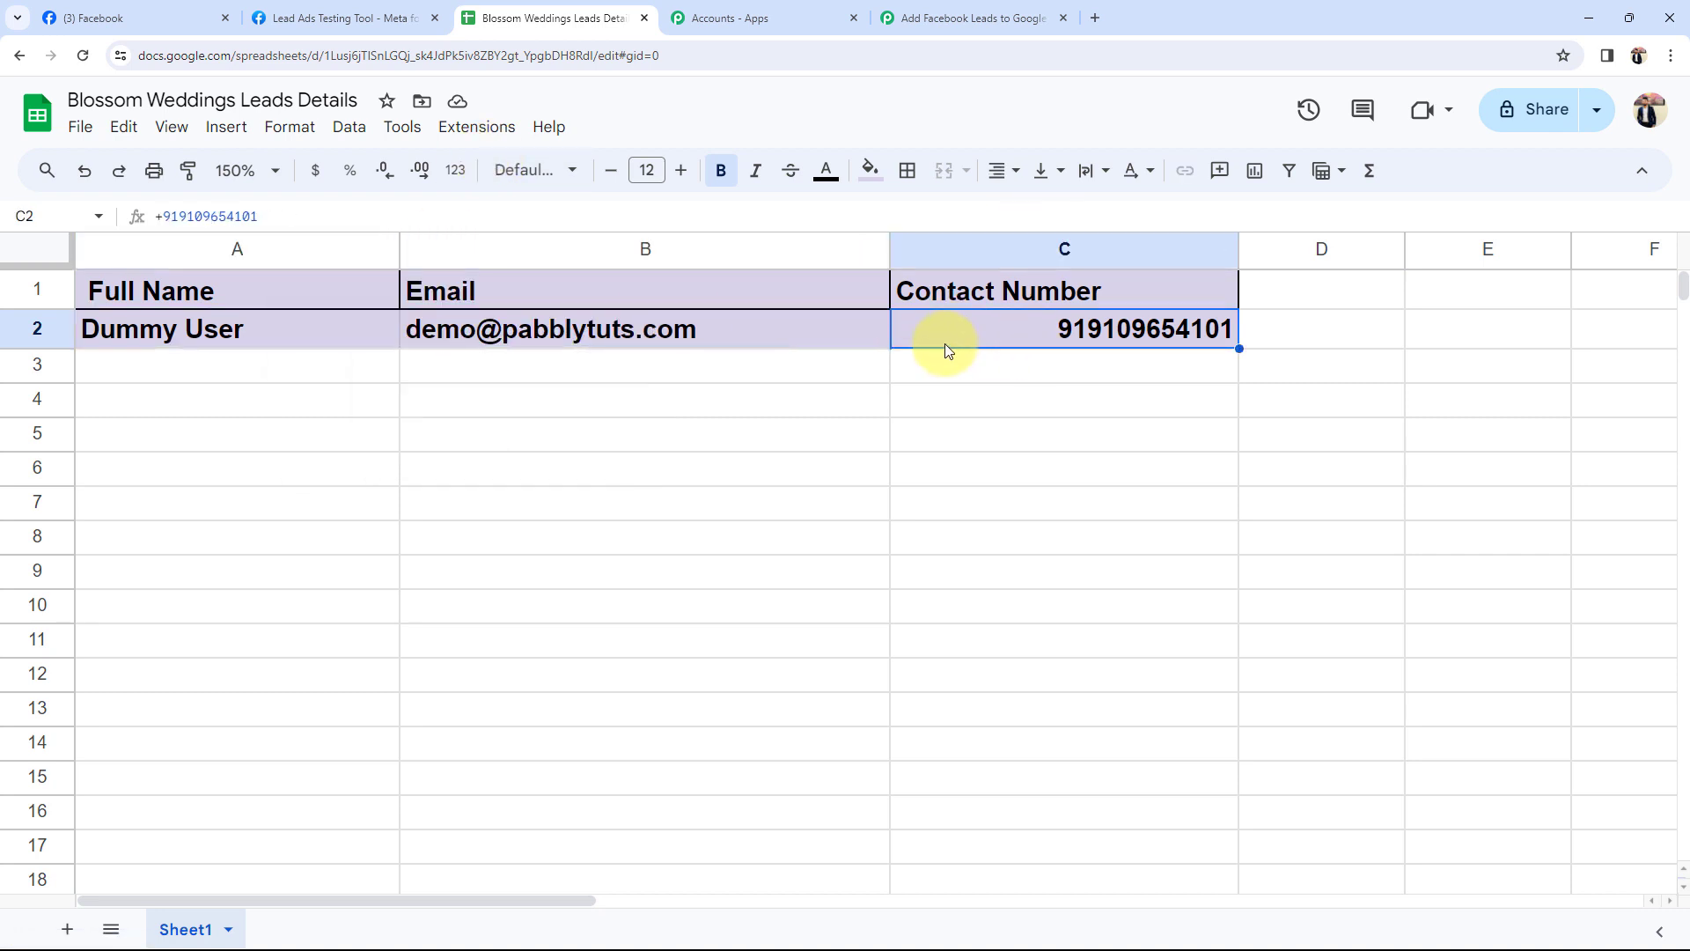
click(924, 7)
scroll(449, 704, up, 5)
- Collapse the Google Sheets Add New Row step to show the full two-step workflow switched on
scroll(467, 642, up, 8)
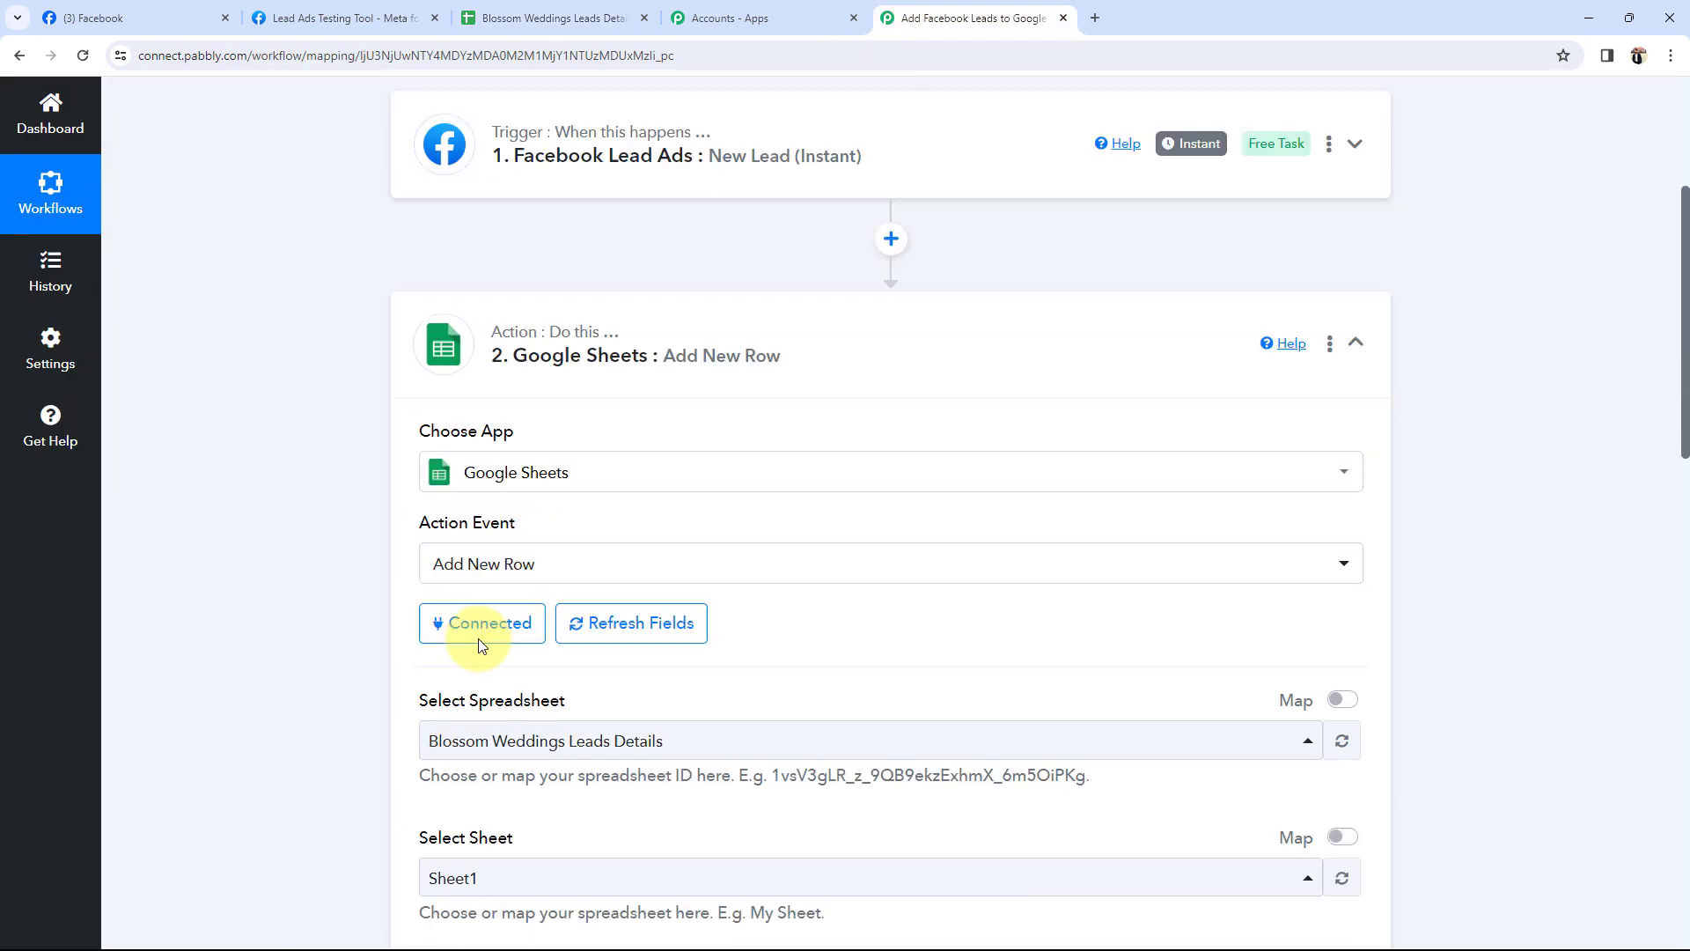
scroll(482, 645, up, 2)
click(584, 508)
scroll(357, 633, up, 2)
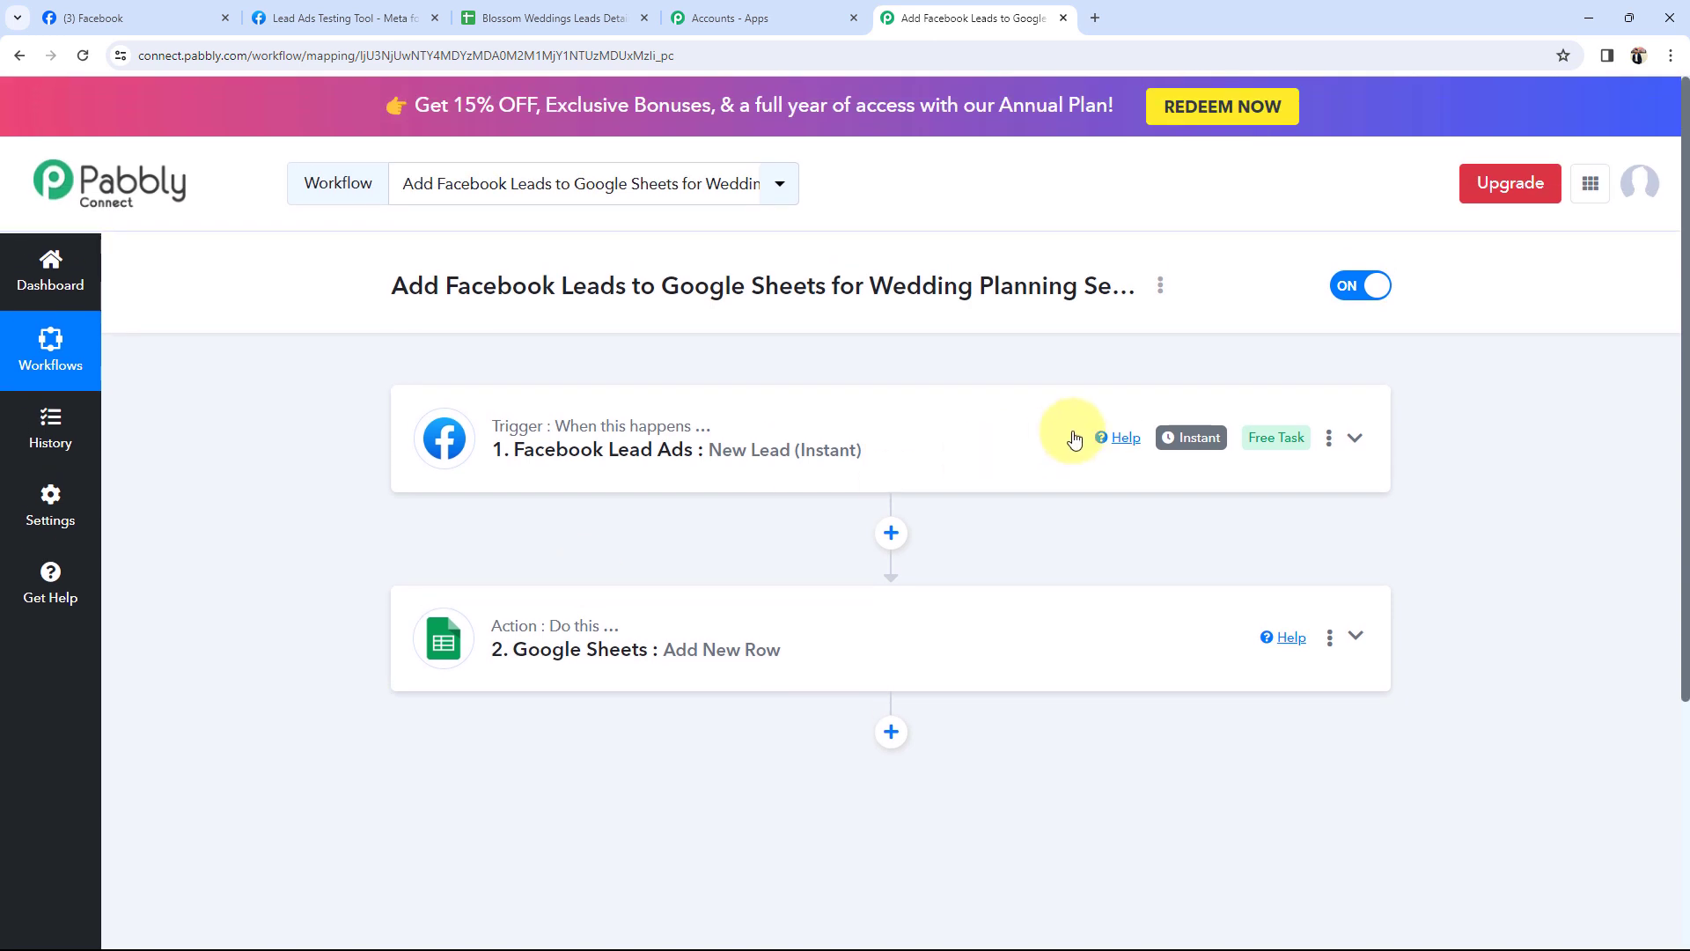